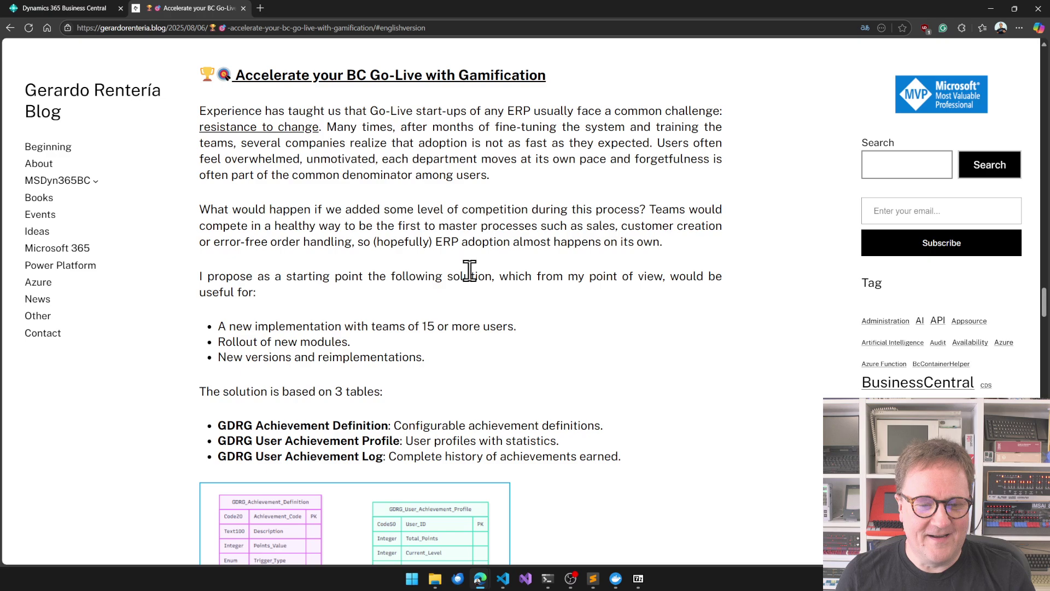
Step: Examine the English blog article on accelerating a BC go-live with gamification, including its tables, page structure and event triggers
scroll(469, 269, down, 10)
scroll(471, 281, down, 9)
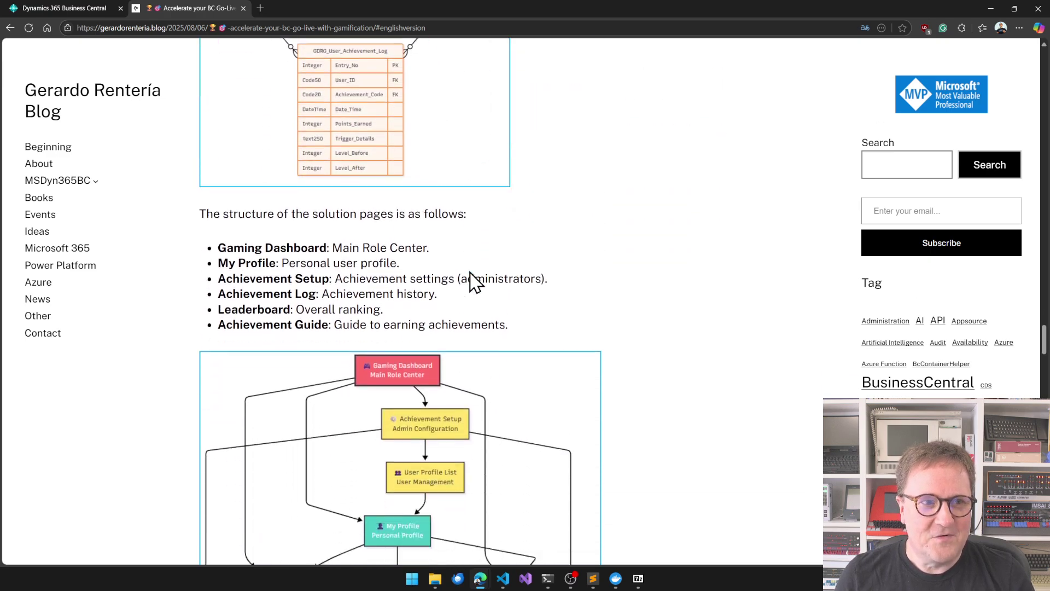
scroll(472, 281, down, 14)
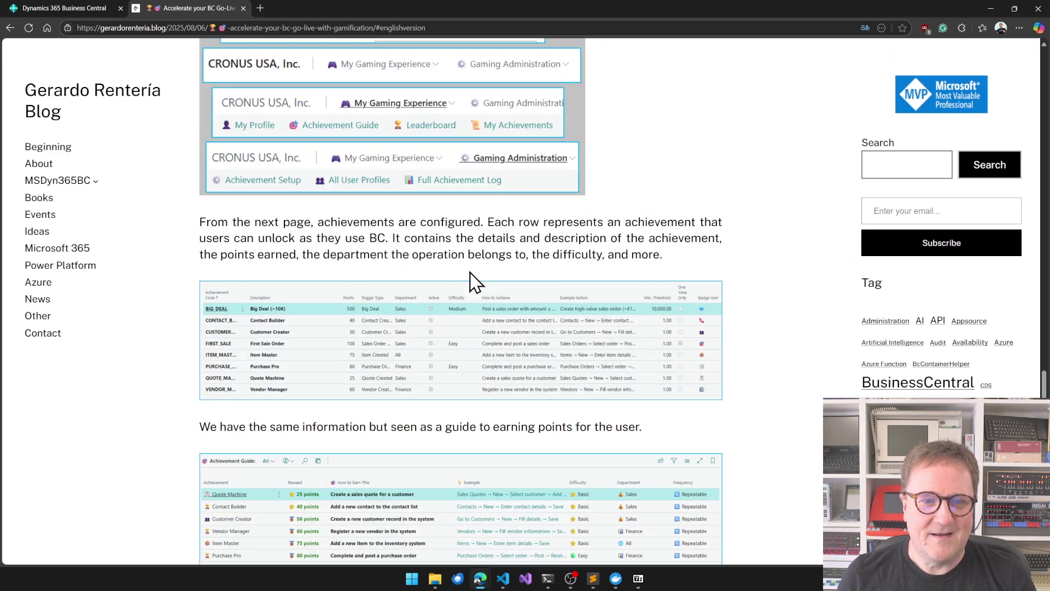
scroll(469, 270, down, 5)
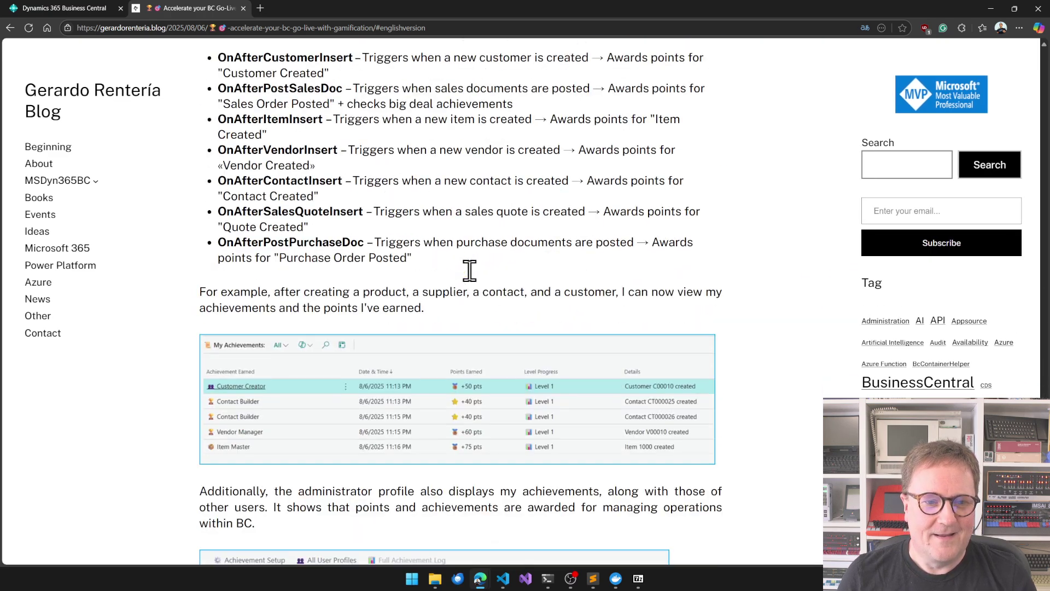
scroll(470, 277, up, 20)
scroll(471, 282, up, 18)
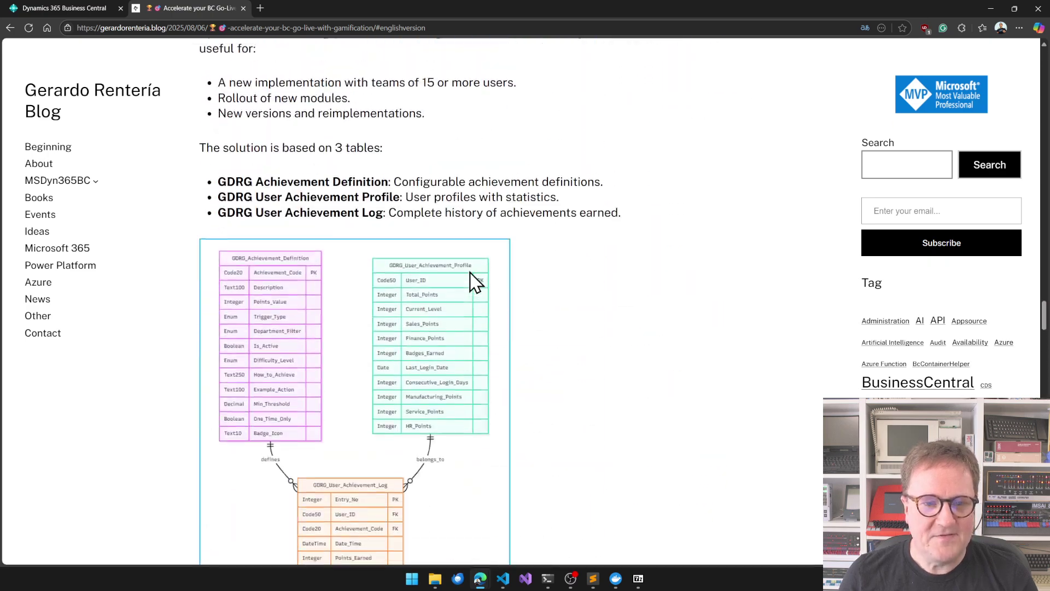
scroll(469, 270, down, 5)
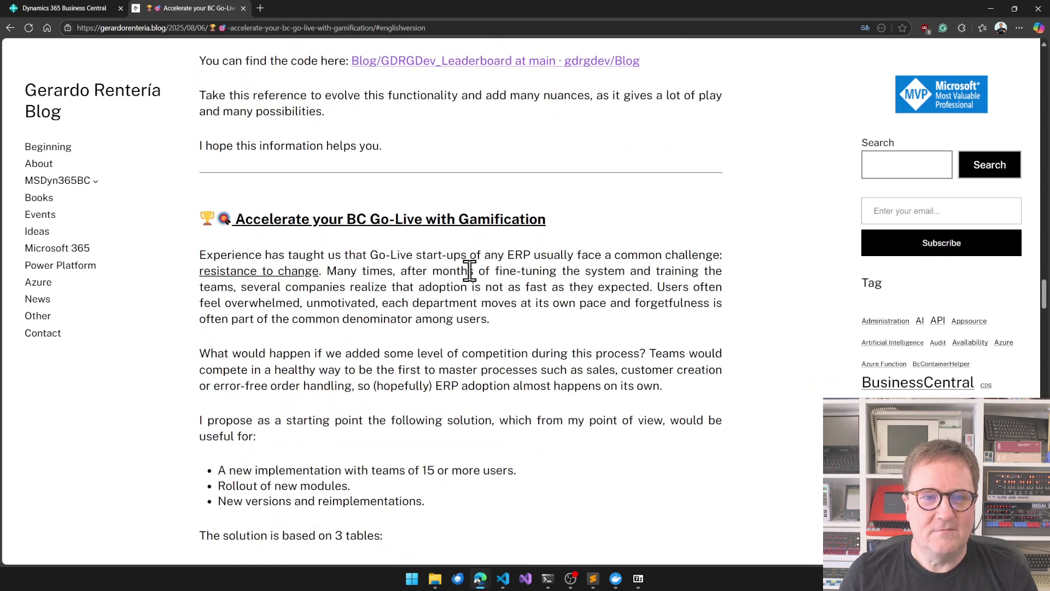
scroll(469, 270, down, 2)
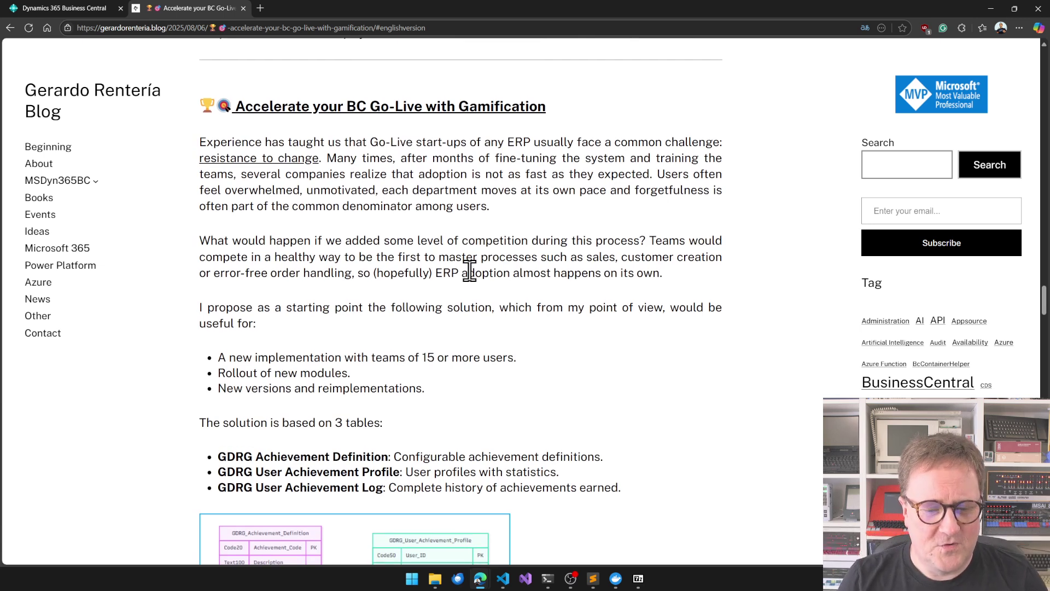
Step: Switch to Visual Studio Code, close launch.json, and return to the blog article in the browser
key(alt+Tab)
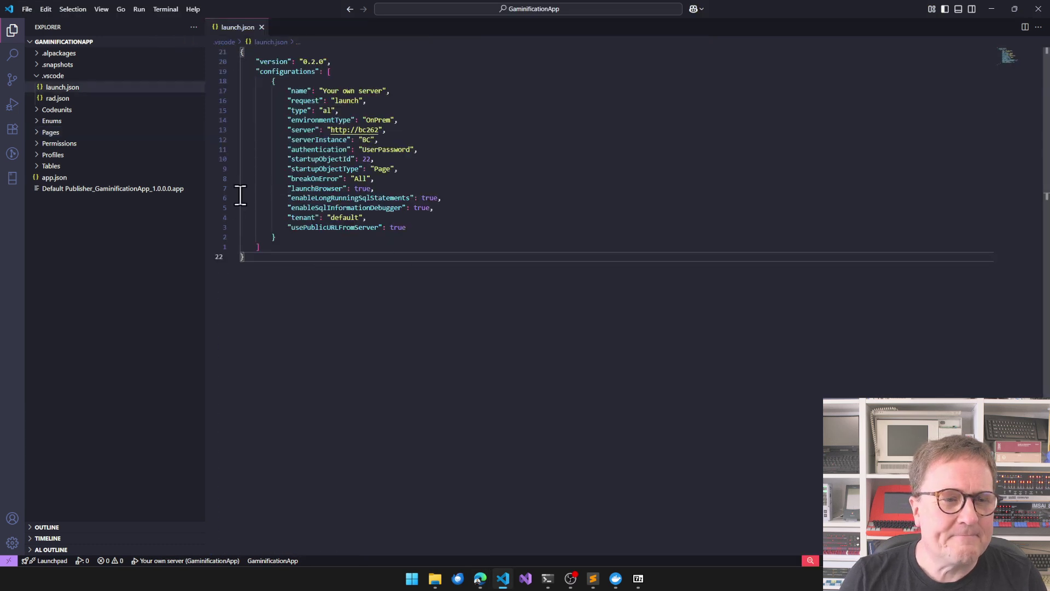
key(ctrl+w)
key(alt+Tab)
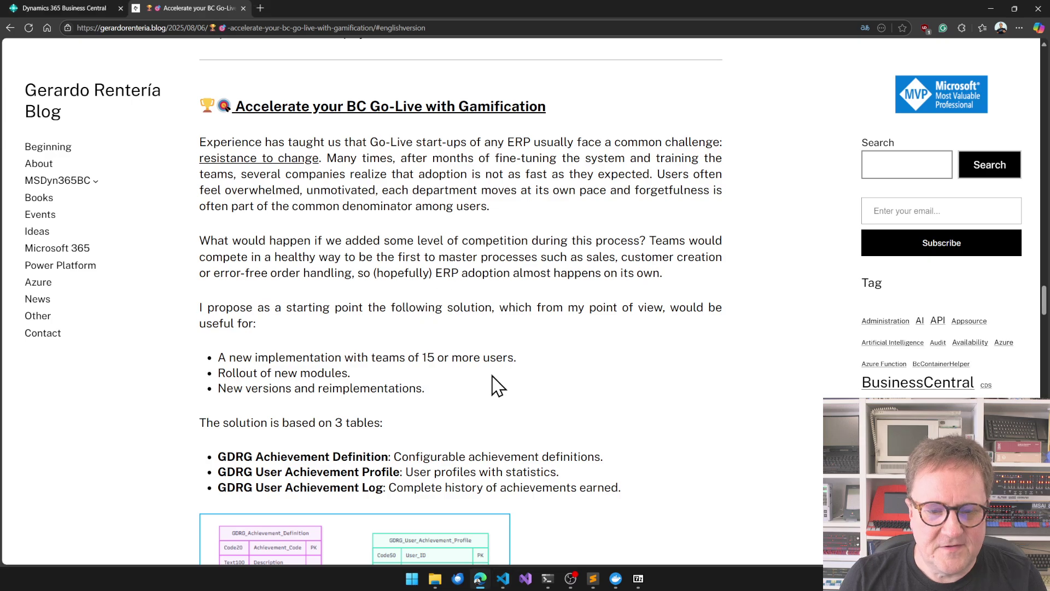
Step: Open the GDRGDev_Leaderboard code repository linked near the end of the blog article
scroll(492, 384, down, 20)
scroll(495, 384, down, 20)
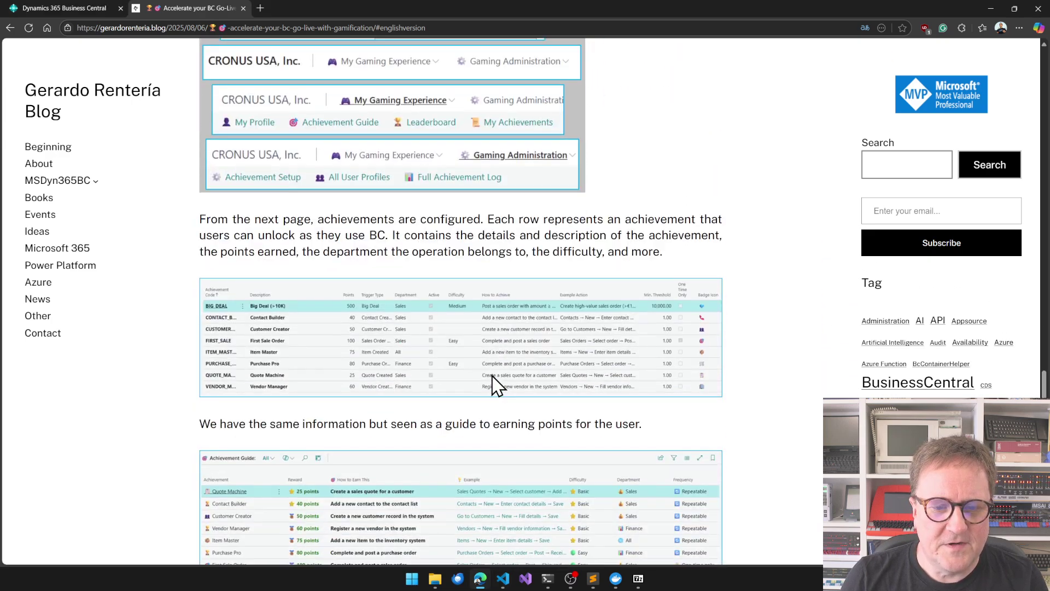
scroll(495, 385, down, 20)
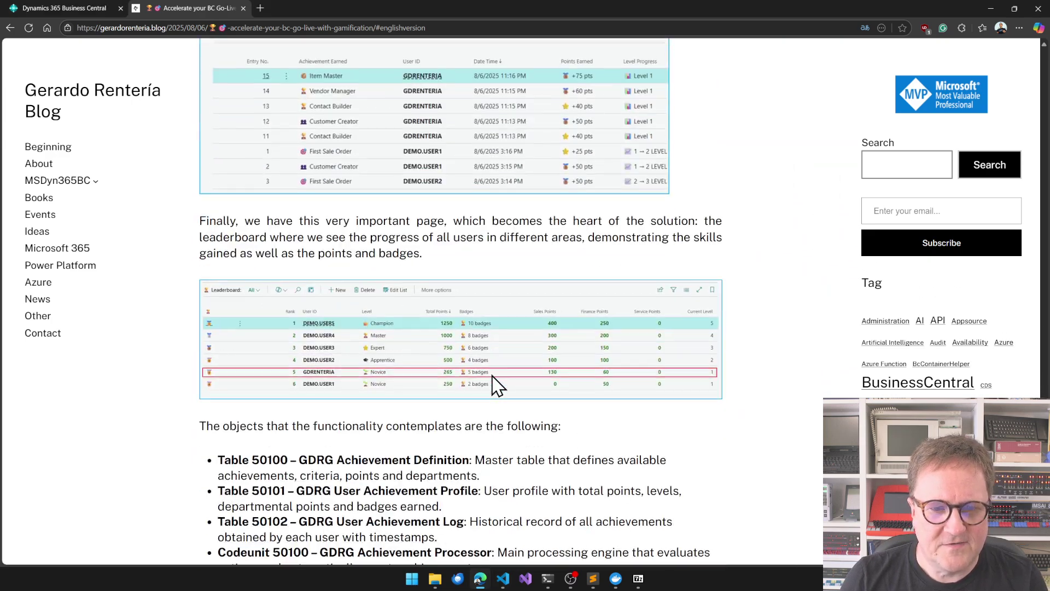
scroll(495, 384, up, 2)
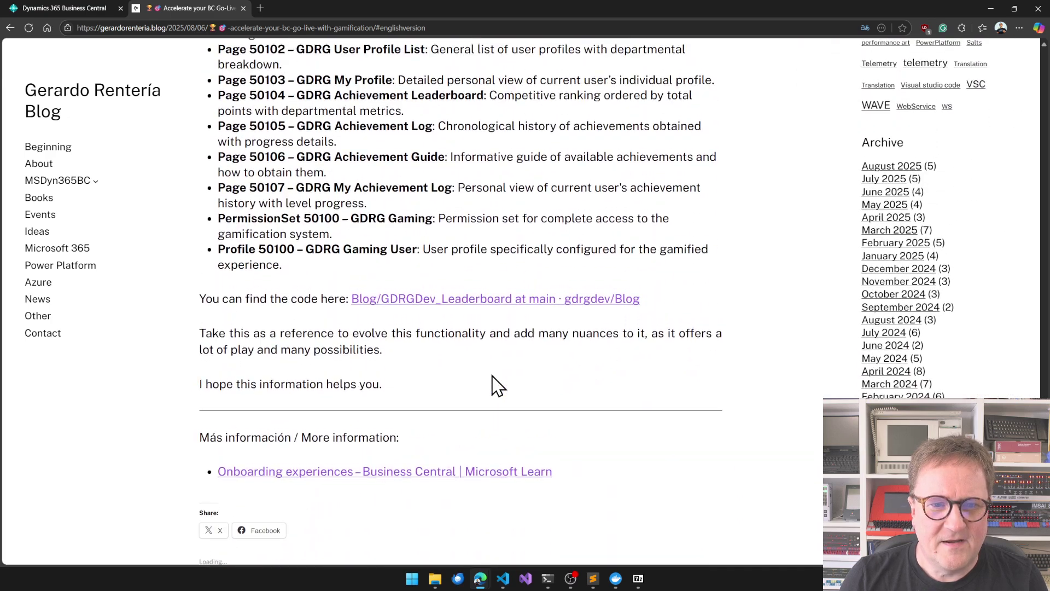
click(463, 302)
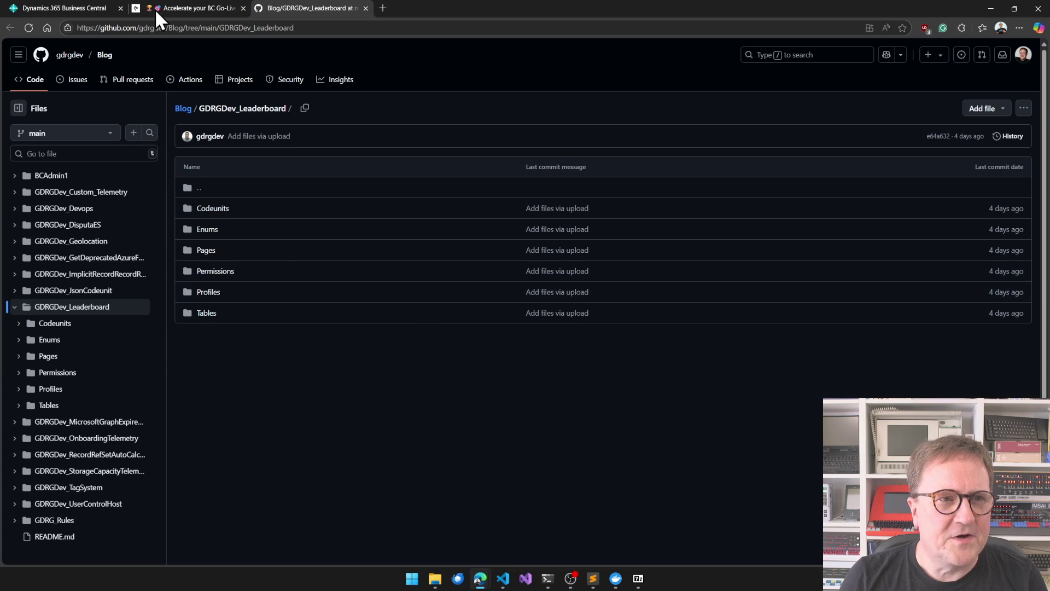
key(alt+Tab)
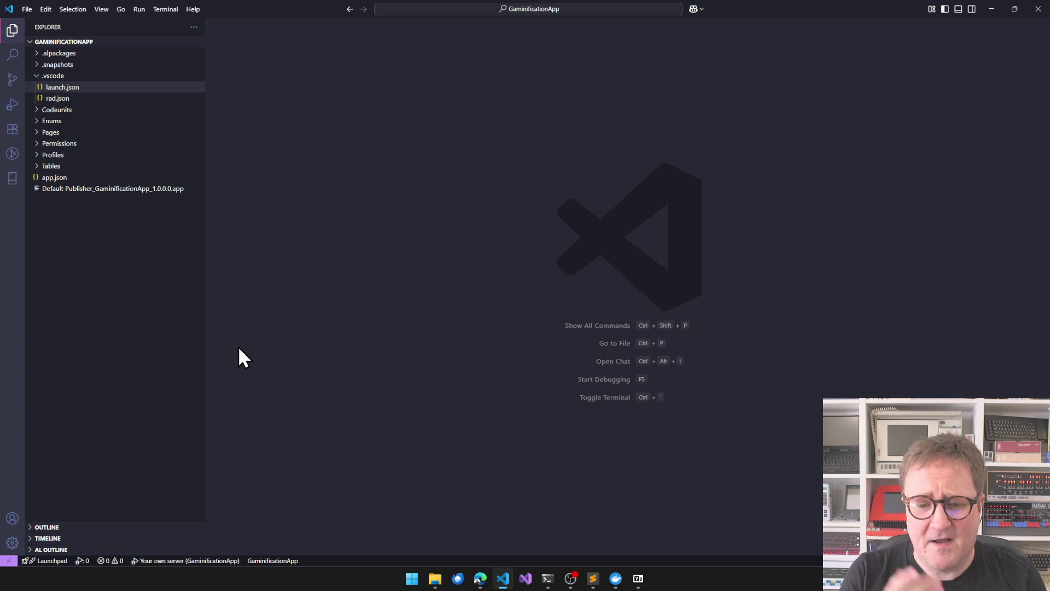
key(alt+Tab)
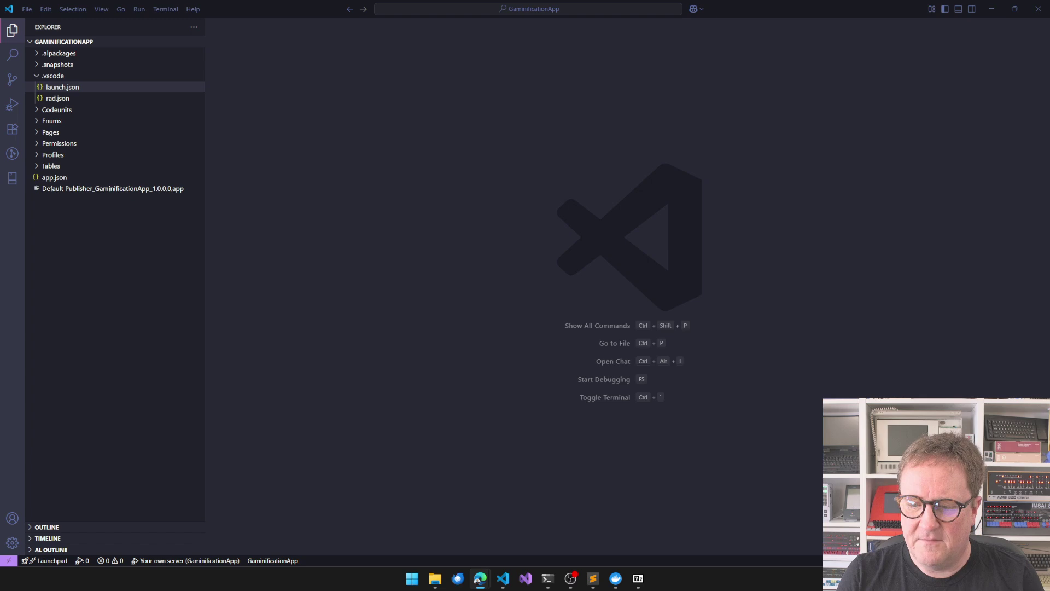
key(alt+Tab)
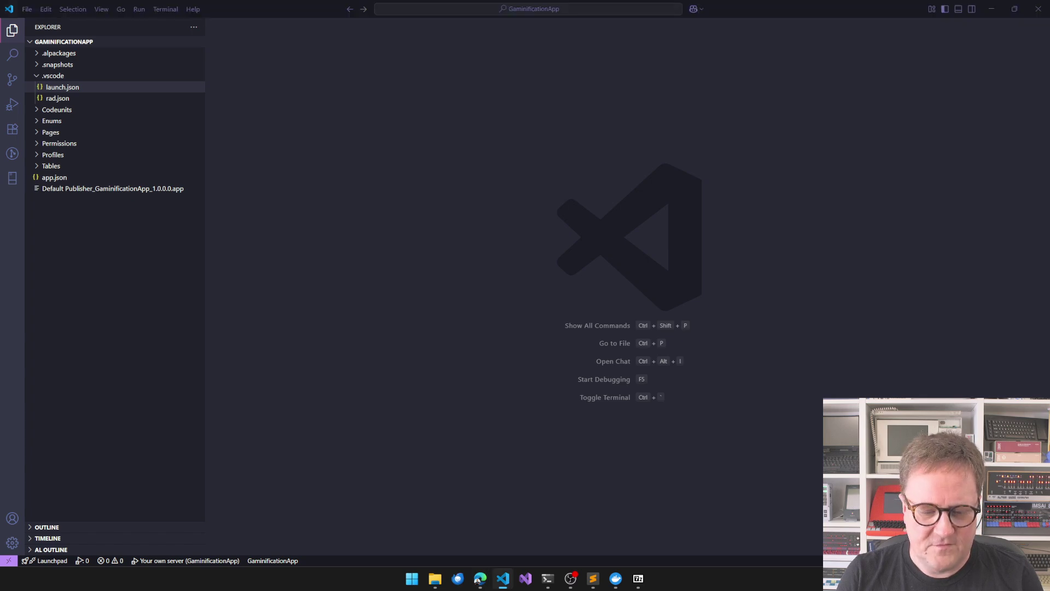
Step: Return to the browser, close the GitHub repository page, and show the Business Central page
click(479, 579)
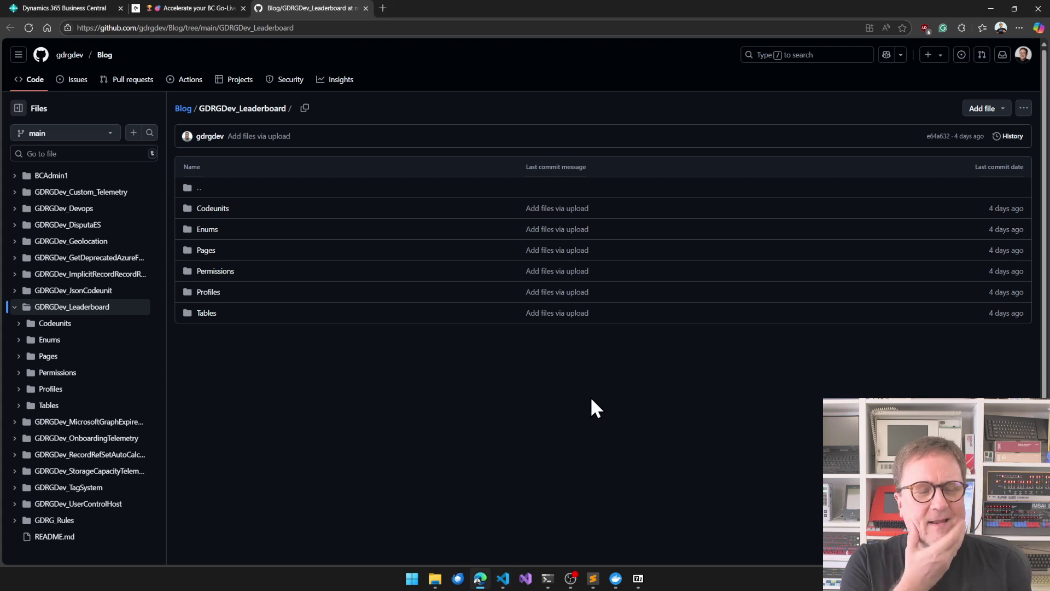
key(ctrl+w)
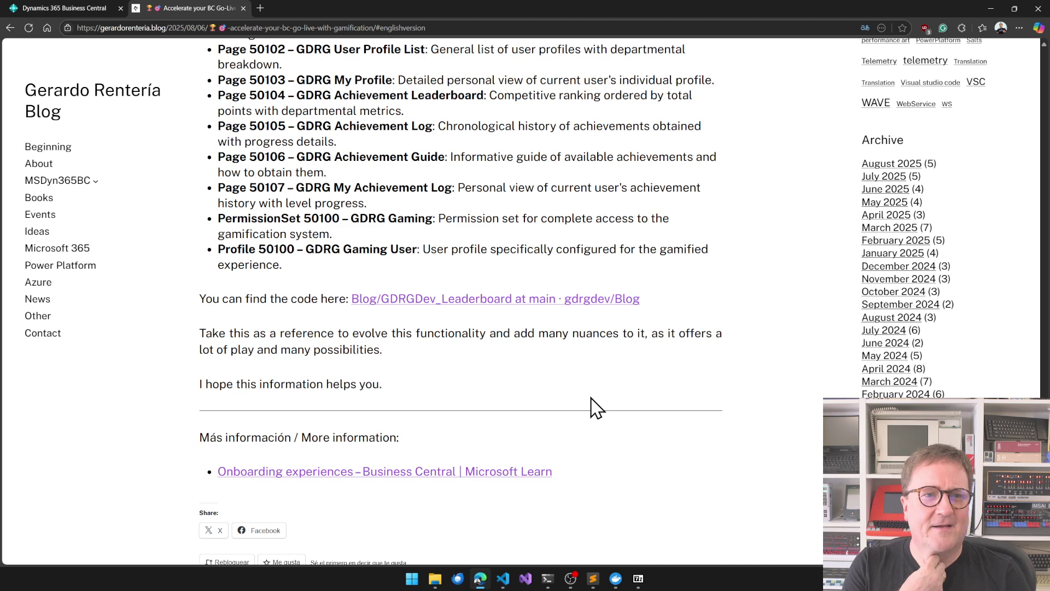
key(ctrl+Tab)
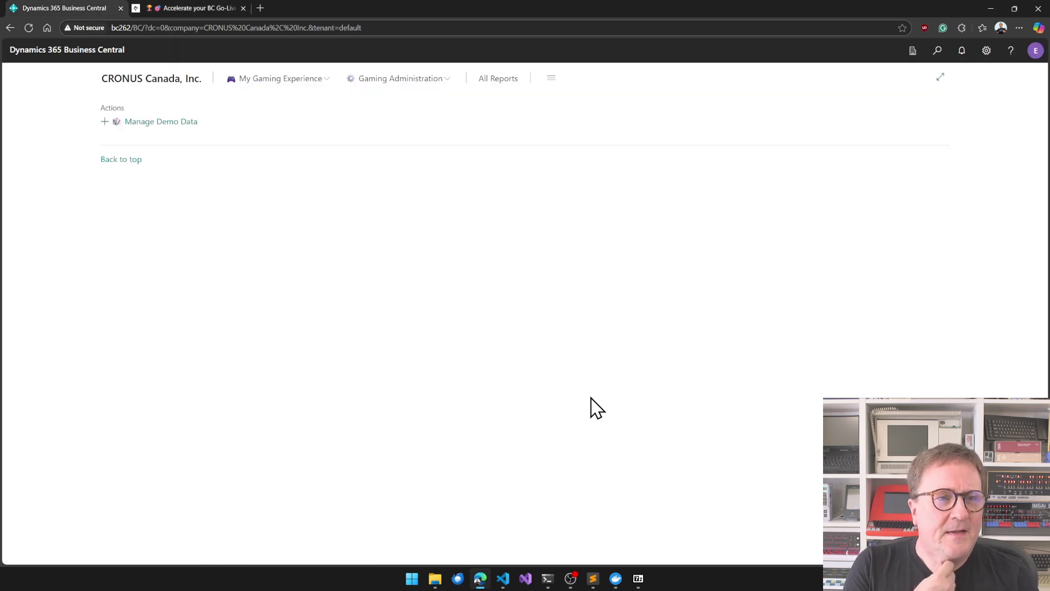
Step: Open My Settings in Business Central and bring up the list of available roles
key(alt+t)
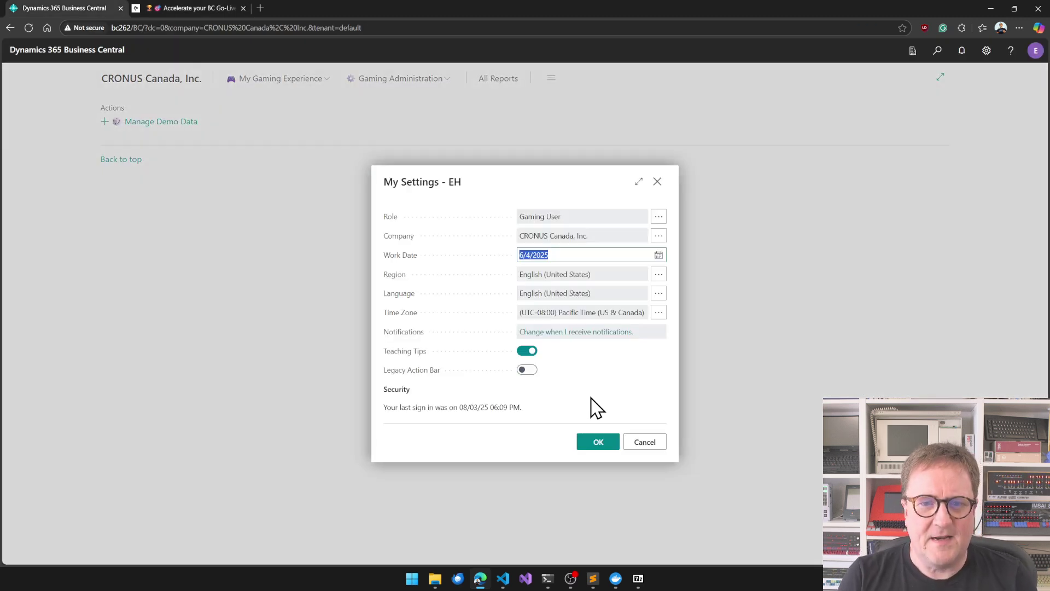
click(658, 218)
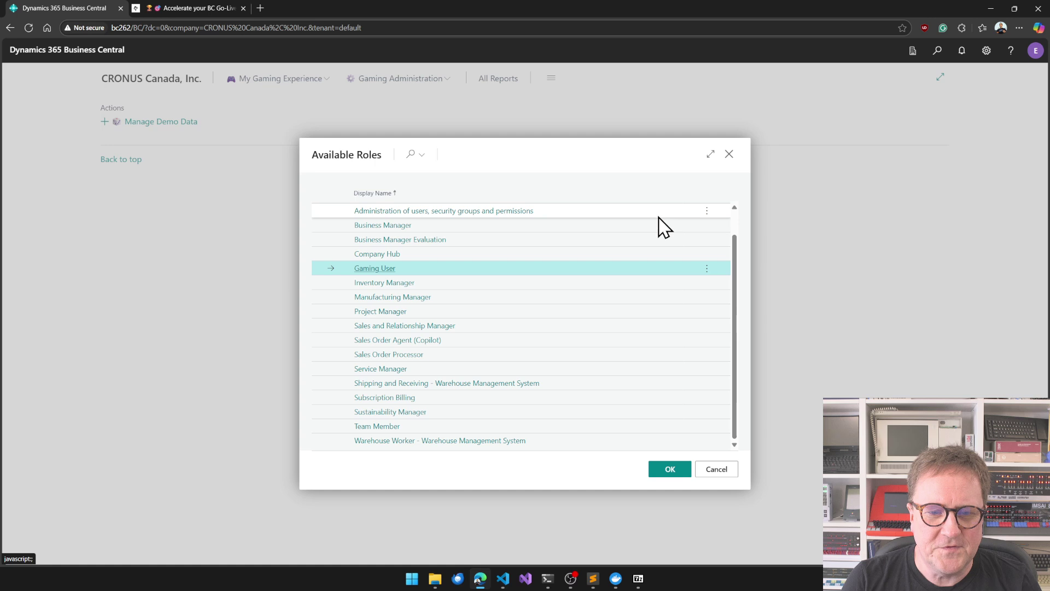
scroll(642, 330, up, 1)
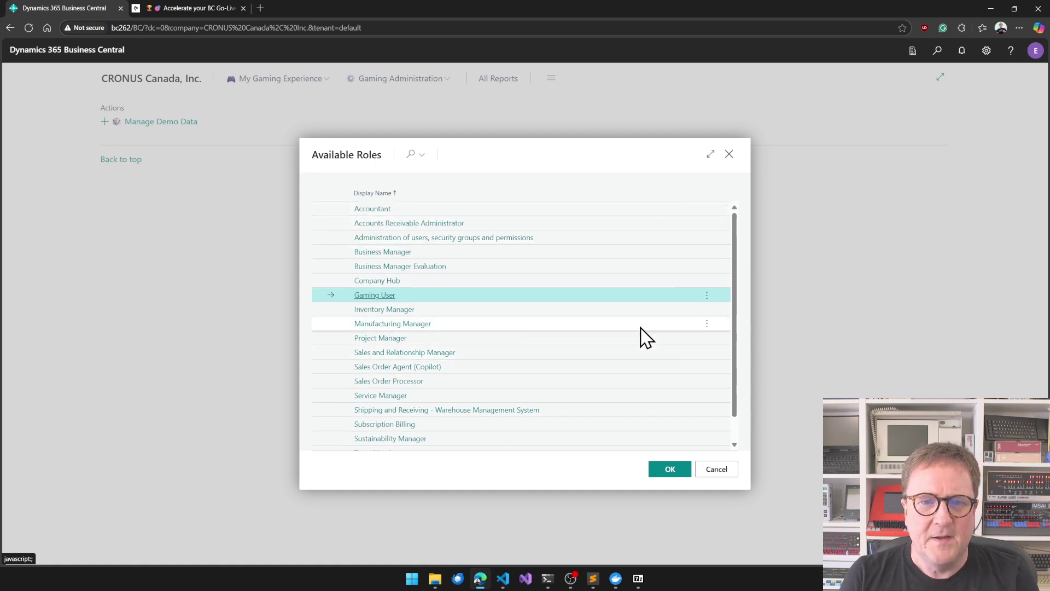
Step: Switch to Visual Studio Code and open GDRGGamingUser.Profile.al from the Profiles folder
key(alt+Tab)
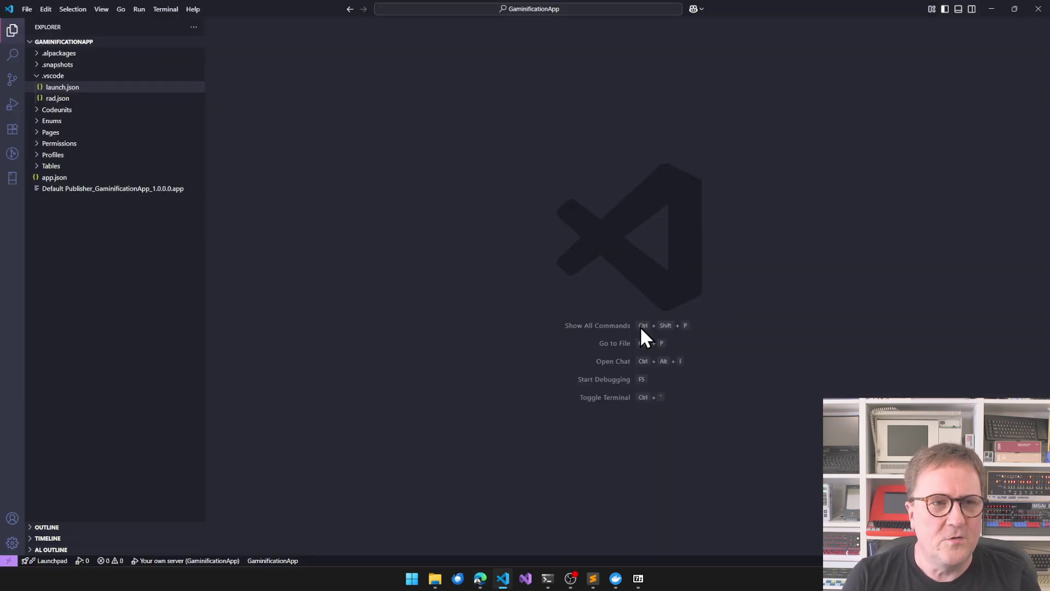
click(87, 156)
click(139, 166)
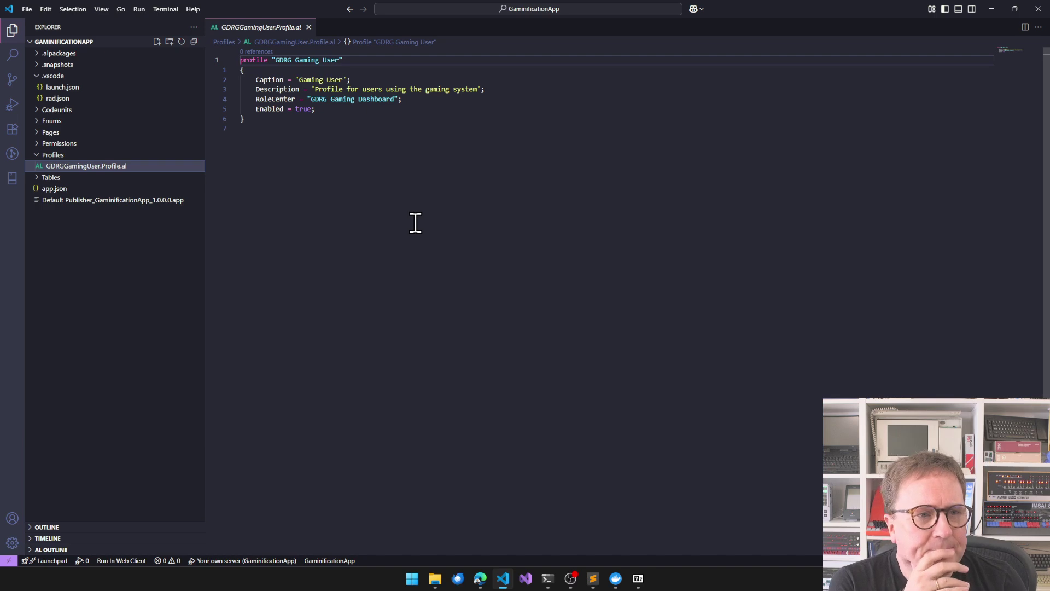
Step: Go to the definition of the "GDRG Gaming Dashboard" role center and examine its layout and actions
click(319, 99)
key(F12)
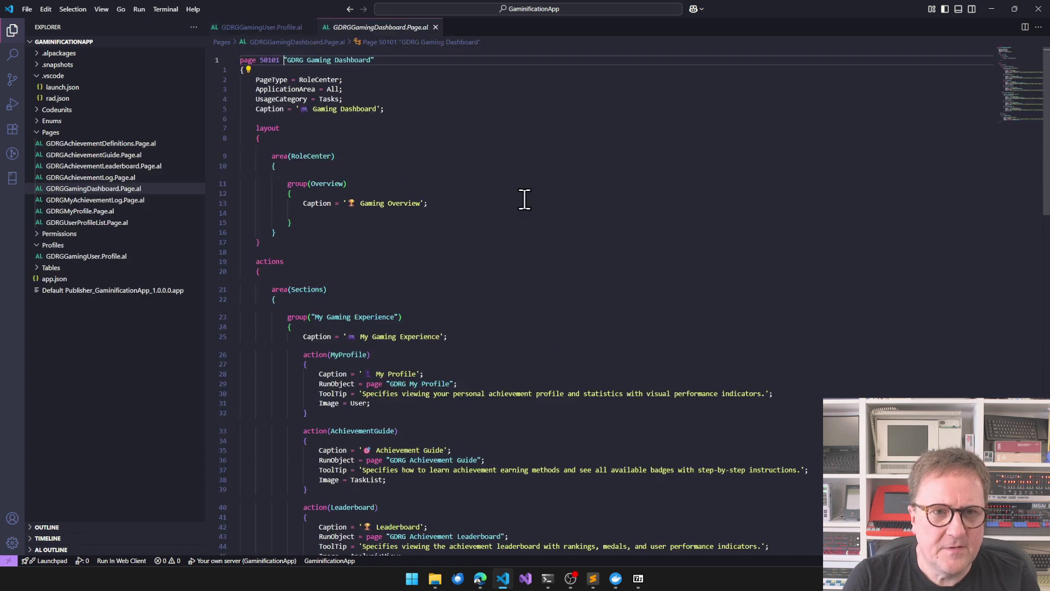
scroll(495, 347, down, 4)
scroll(496, 350, down, 10)
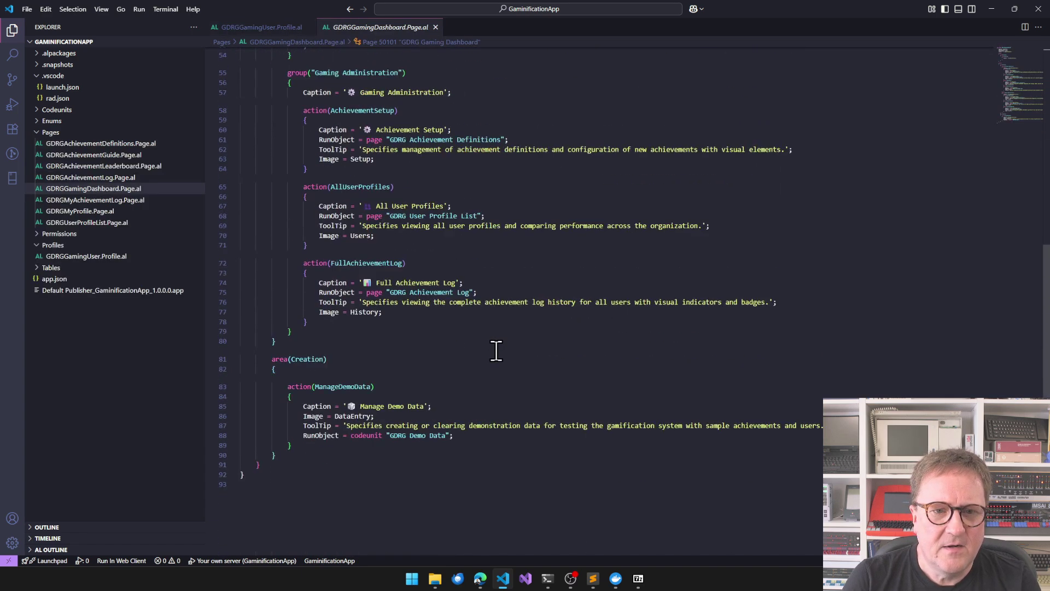
scroll(496, 351, up, 2)
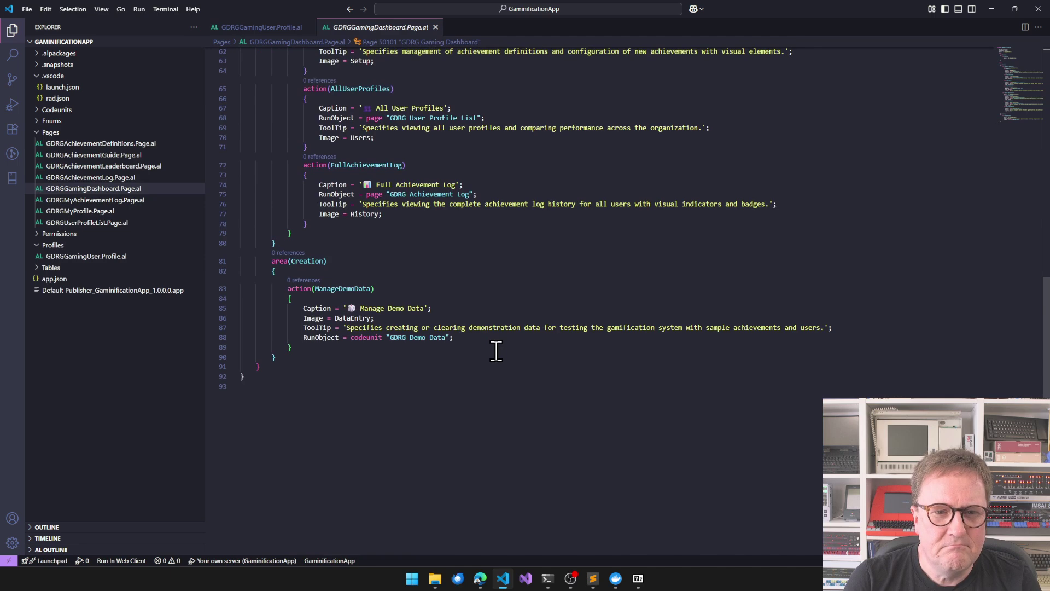
scroll(496, 351, up, 1)
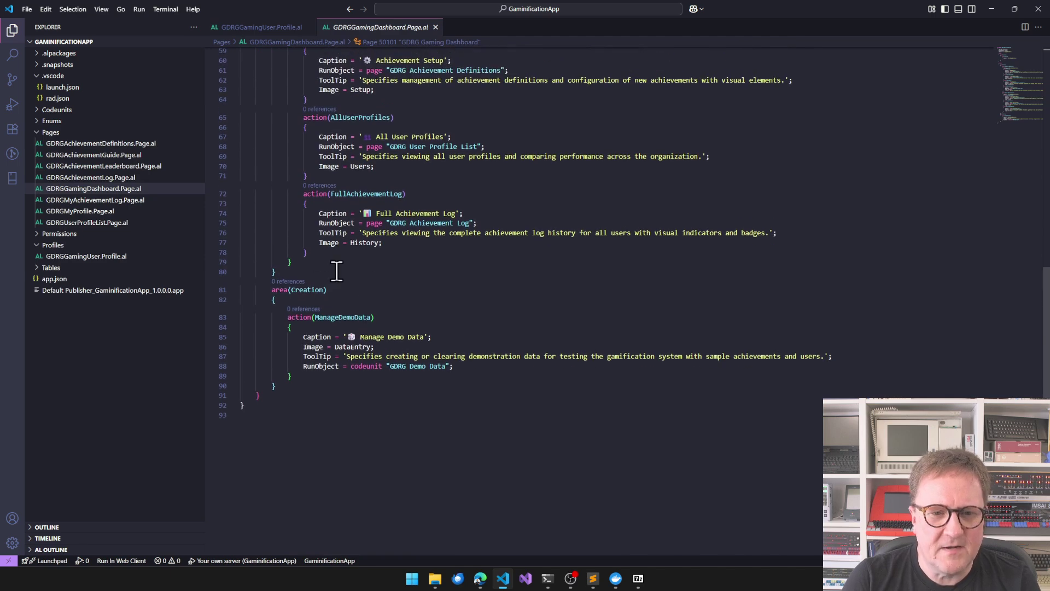
Step: Go to the definition of the "GDRG Demo Data" codeunit and examine its code for creating achievements and their instructions
click(393, 366)
key(F12)
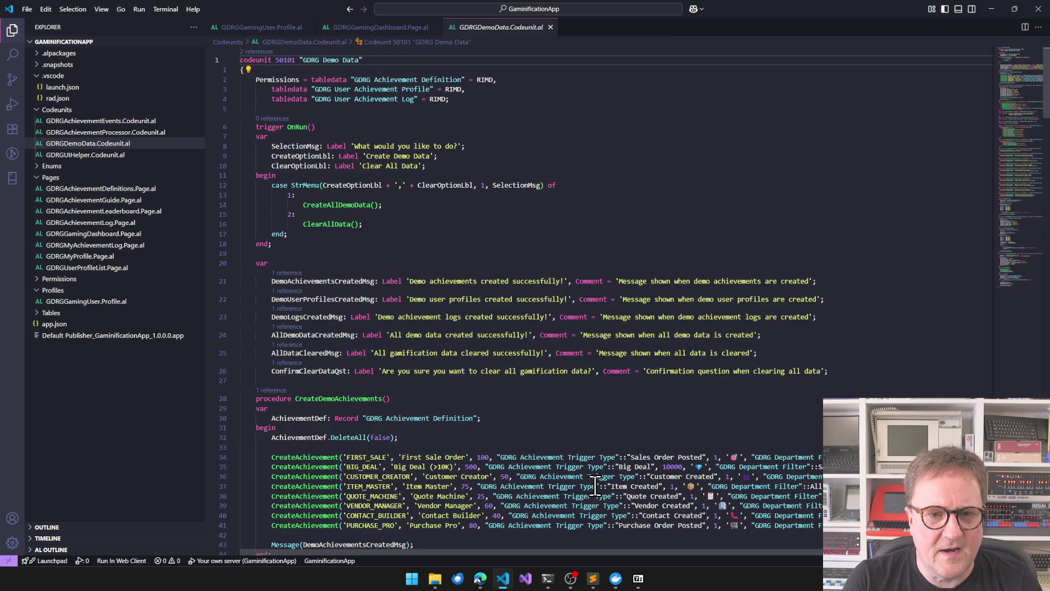
key(ctrl+b)
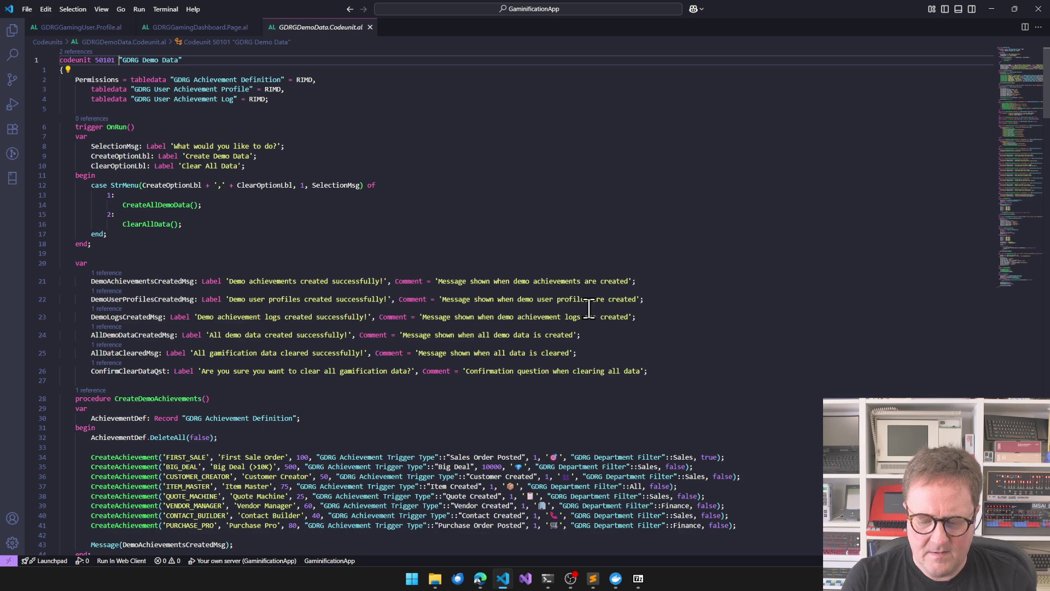
key(ctrl+equal)
key(ctrl+equal)
scroll(588, 307, down, 8)
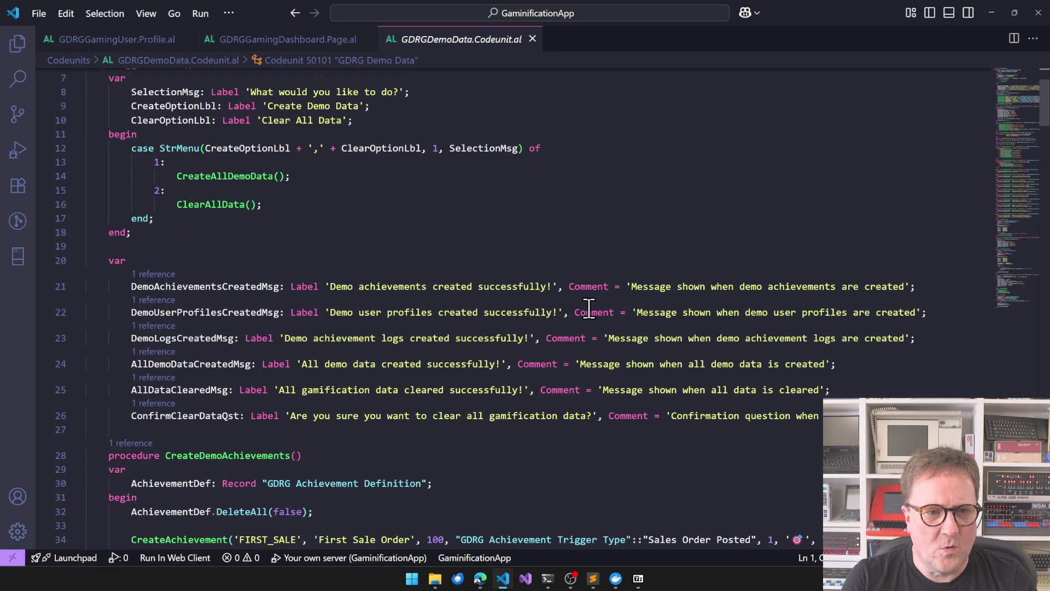
scroll(588, 308, down, 1)
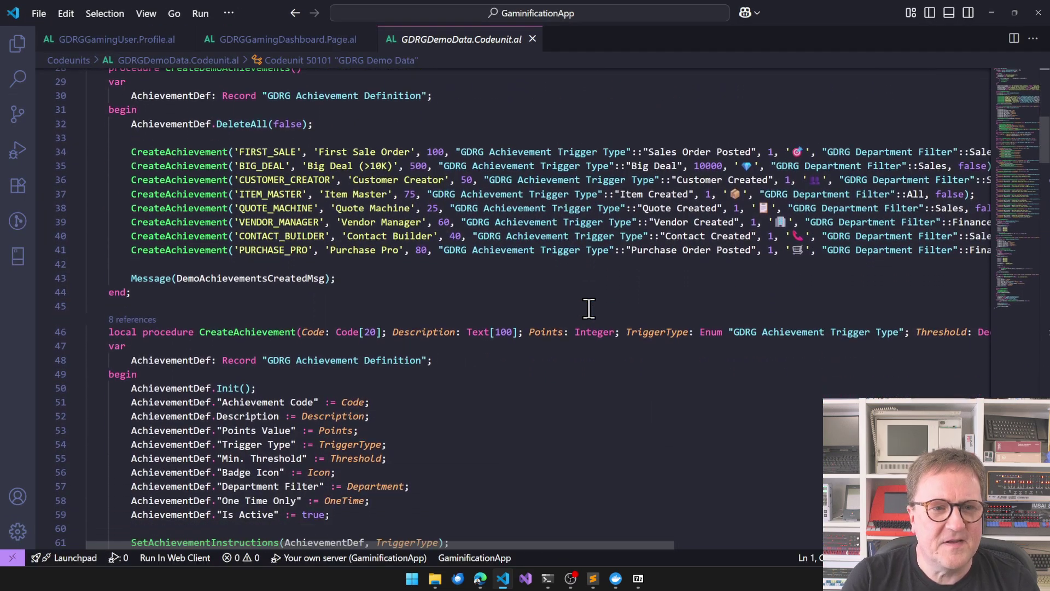
scroll(351, 424, down, 18)
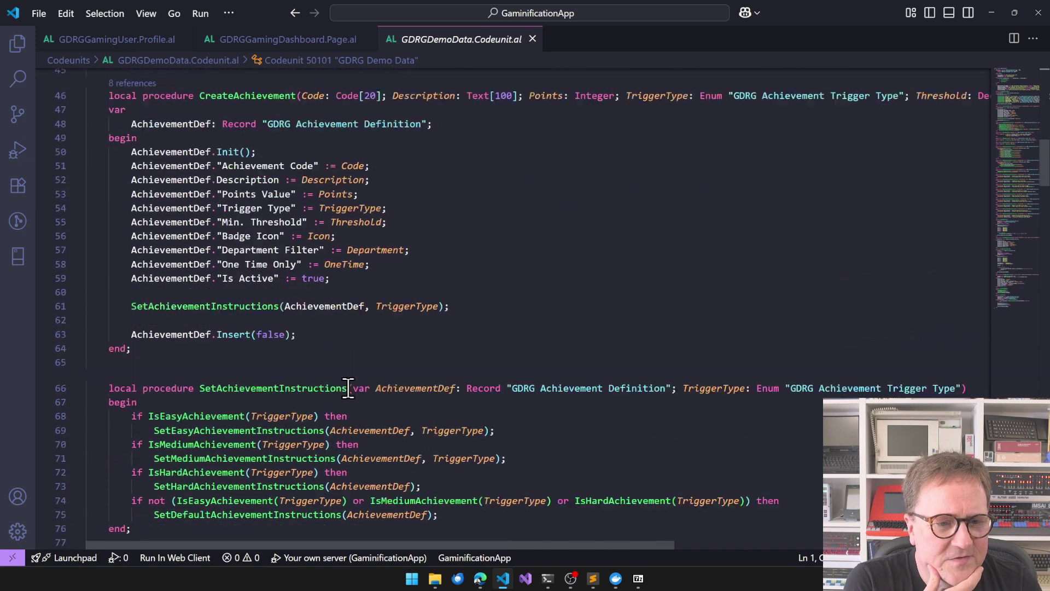
scroll(347, 388, down, 3)
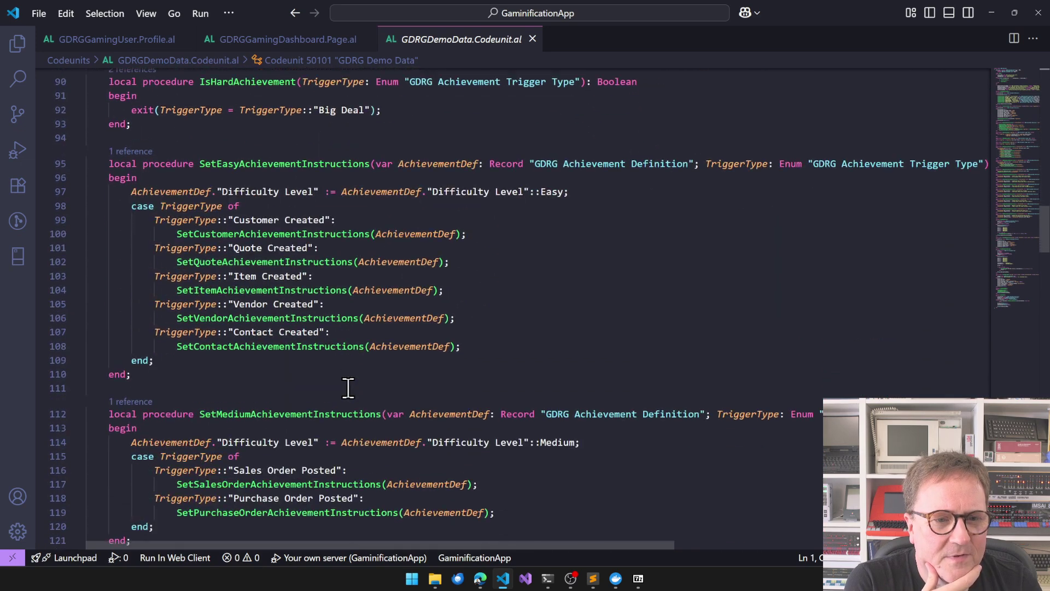
Step: Switch back to Business Central in the browser and apply the Gaming User role in My Settings
key(alt+Tab)
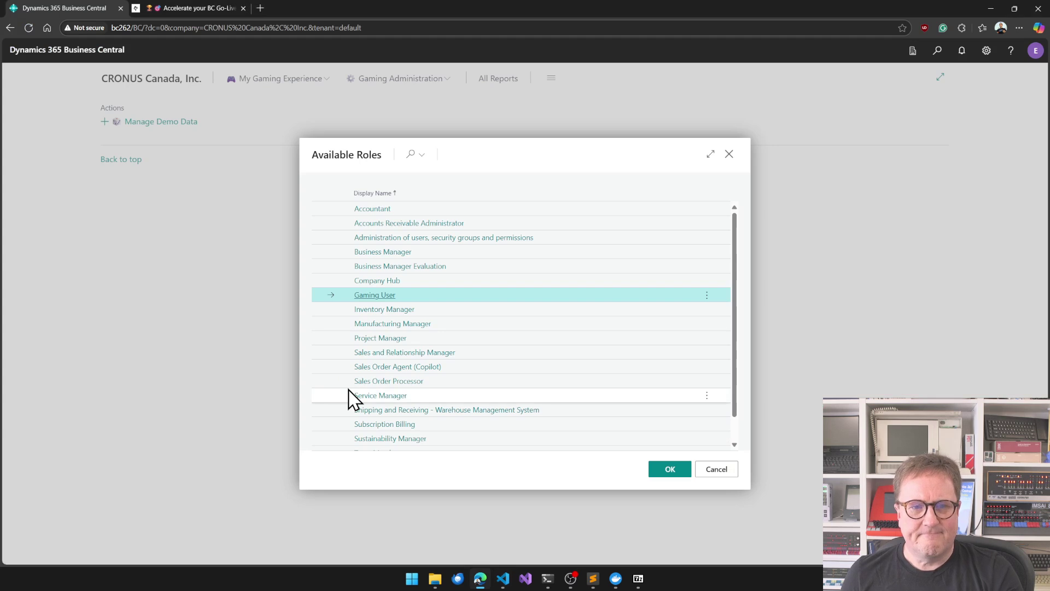
click(372, 294)
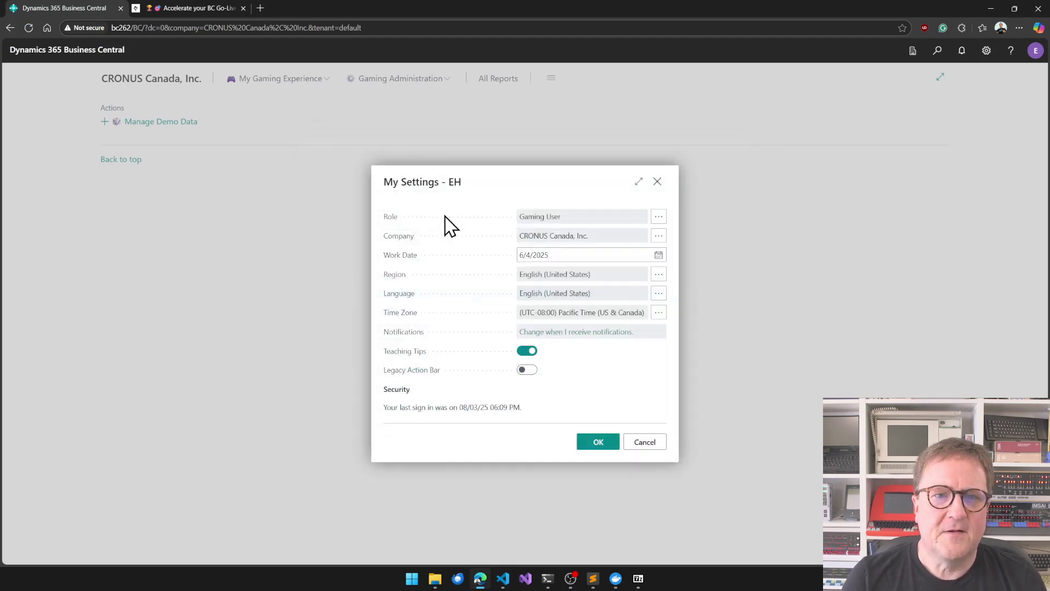
key(ctrl+Return)
Step: Open the personal gaming profile and examine its Achievement Guide in an expanded, enlarged view
click(283, 82)
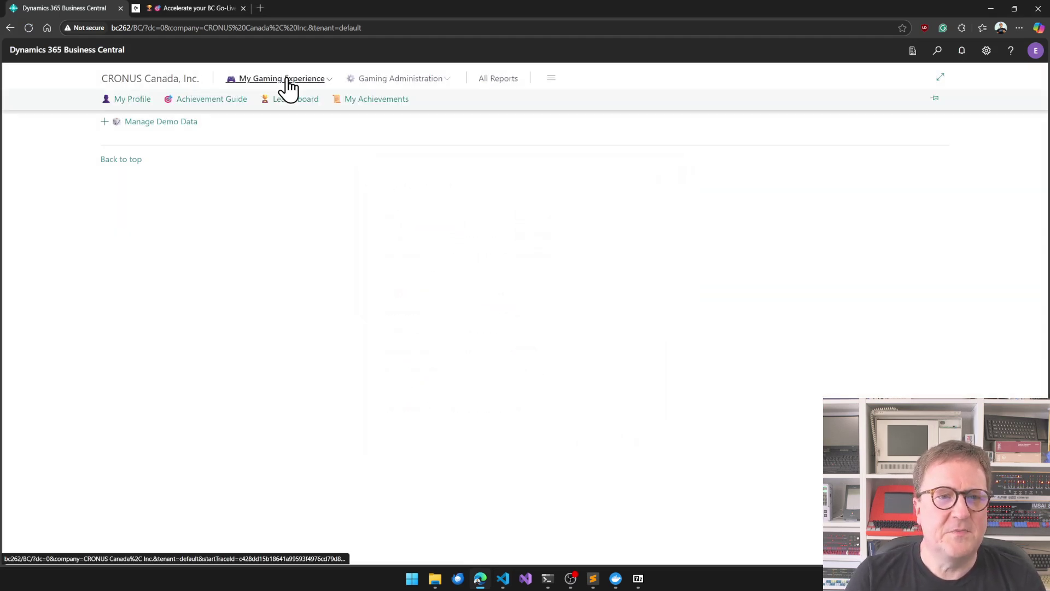
click(133, 101)
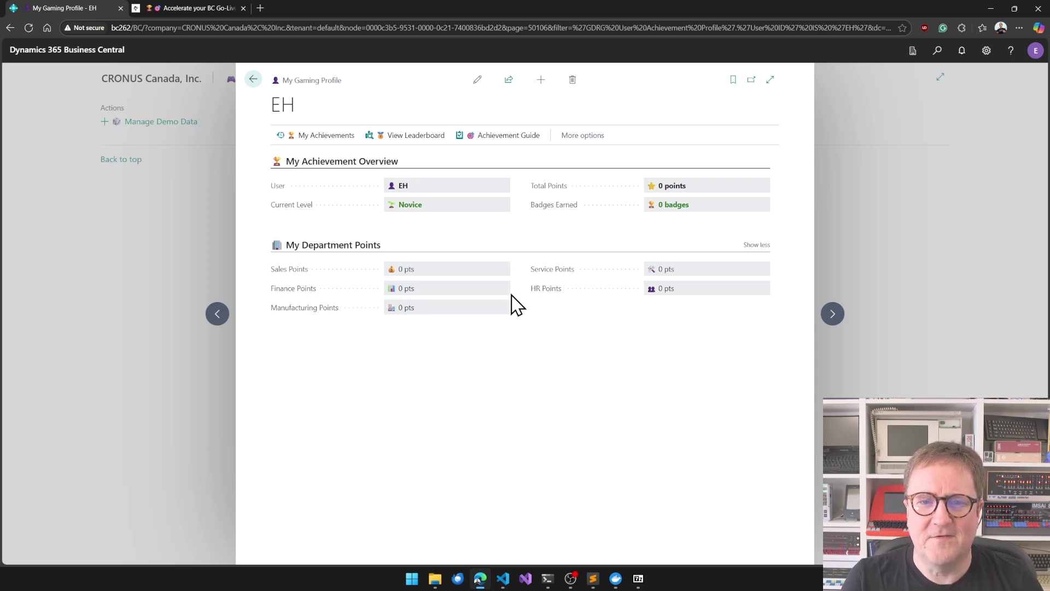
click(503, 138)
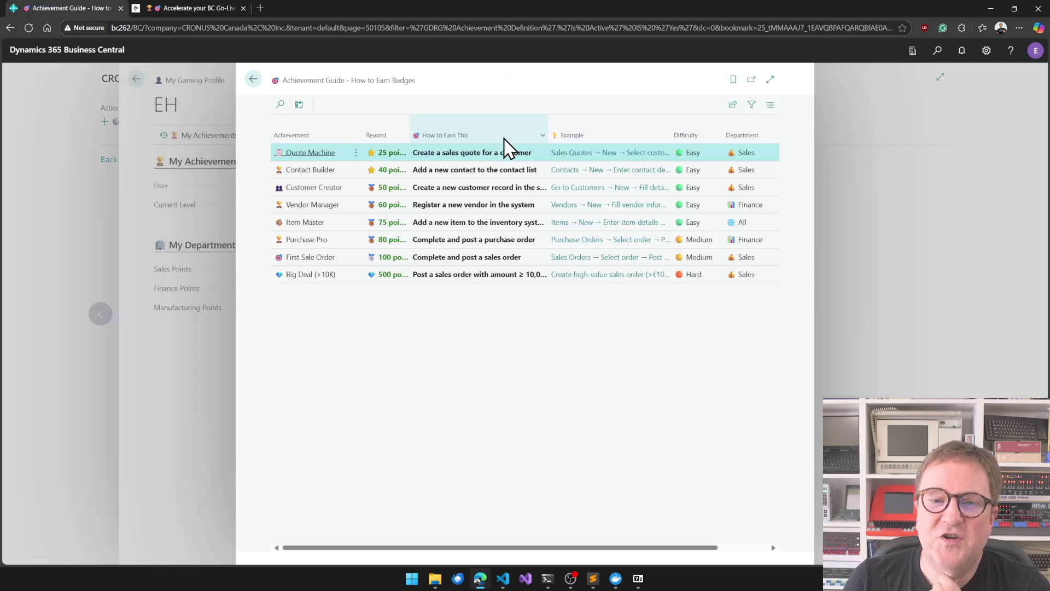
click(770, 80)
key(ctrl+plus)
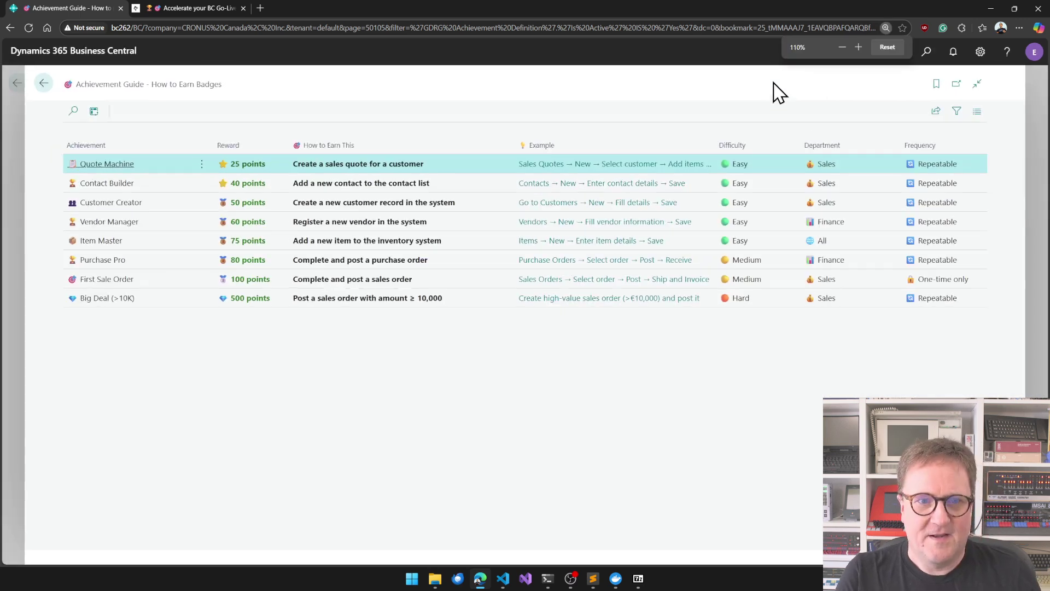
key(ctrl+plus)
key(ctrl+plus)
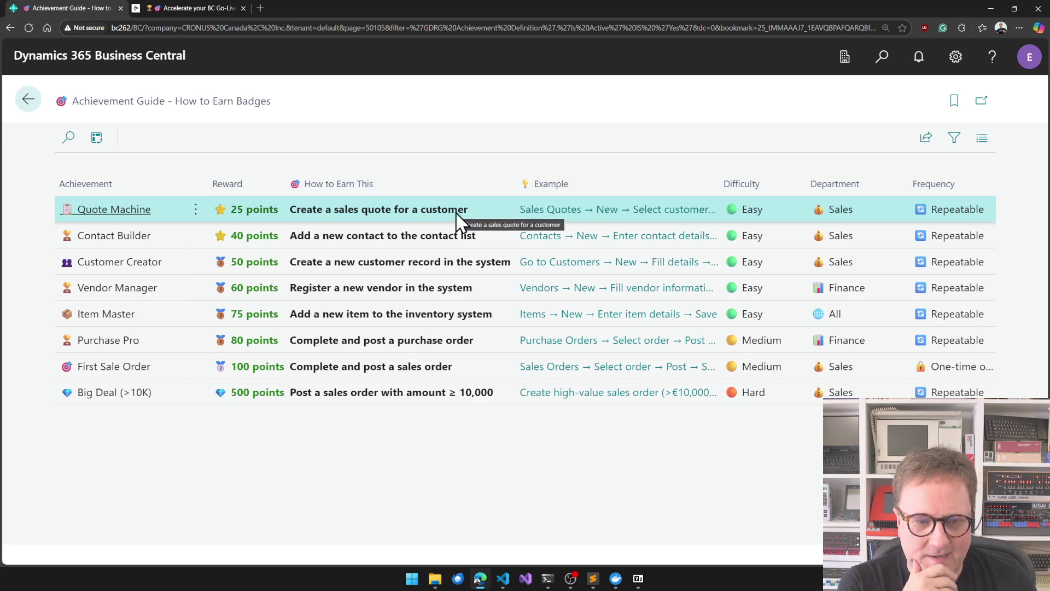
Step: Search for the Sales Quotes list, open it and dismiss its teaching tip
key(alt+q)
text(sales qotes)
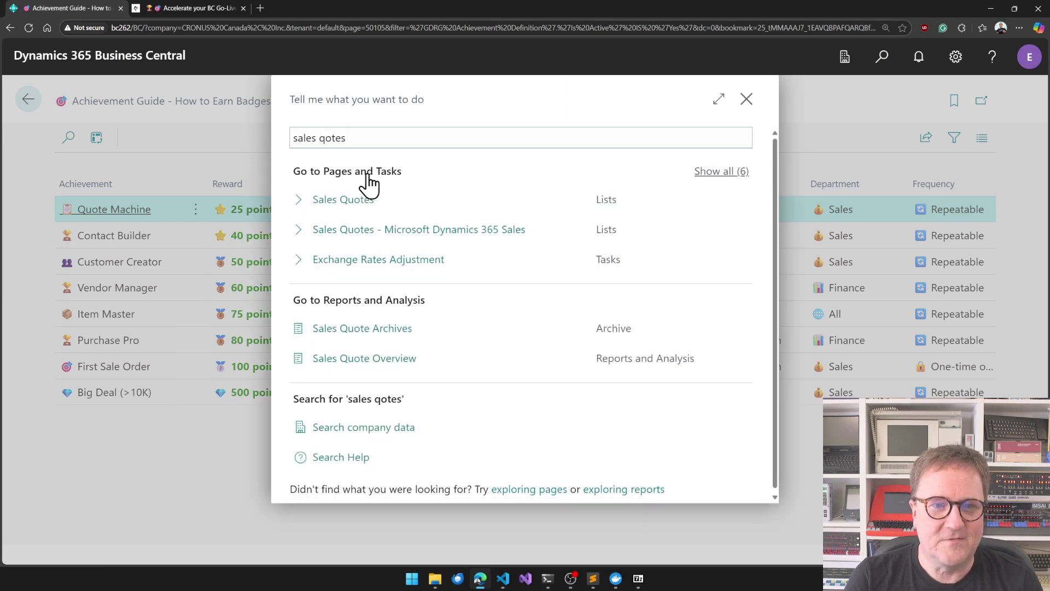
click(355, 200)
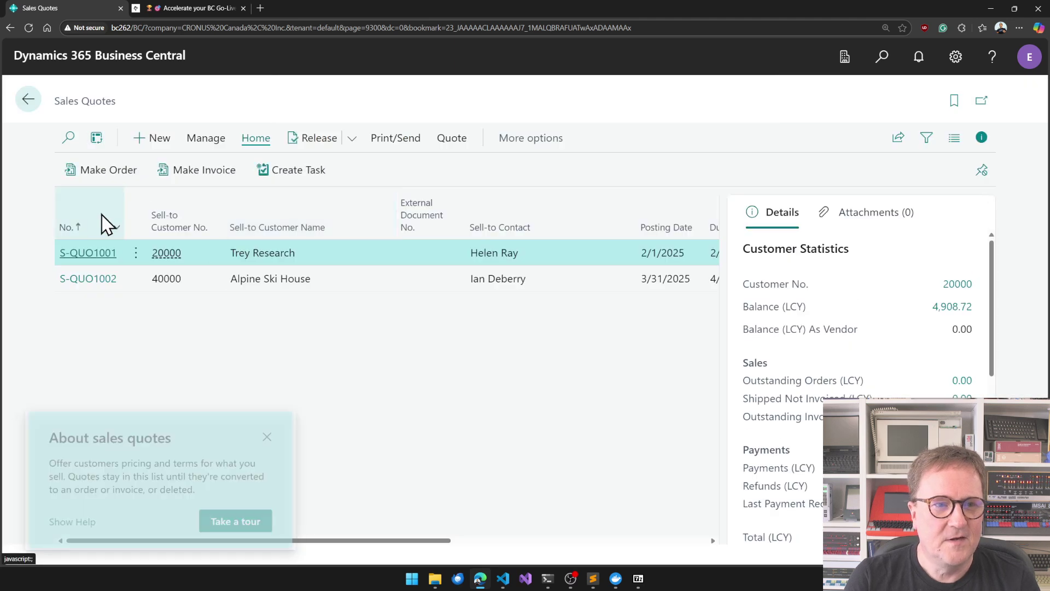
click(276, 433)
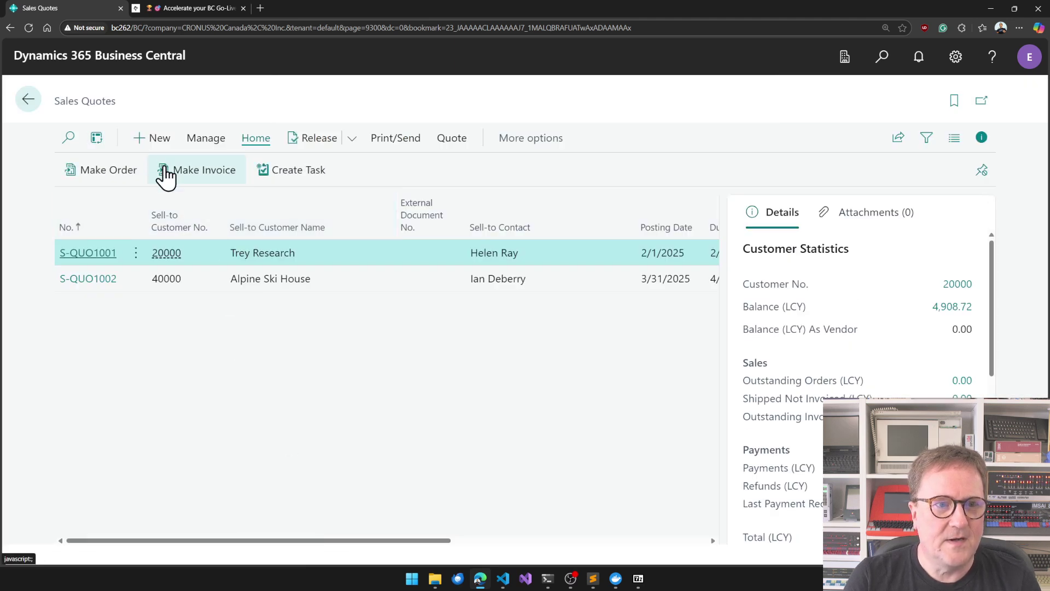
Step: Create a new sales quote for Adatum Corporation and dismiss the quote details teaching tip
click(152, 132)
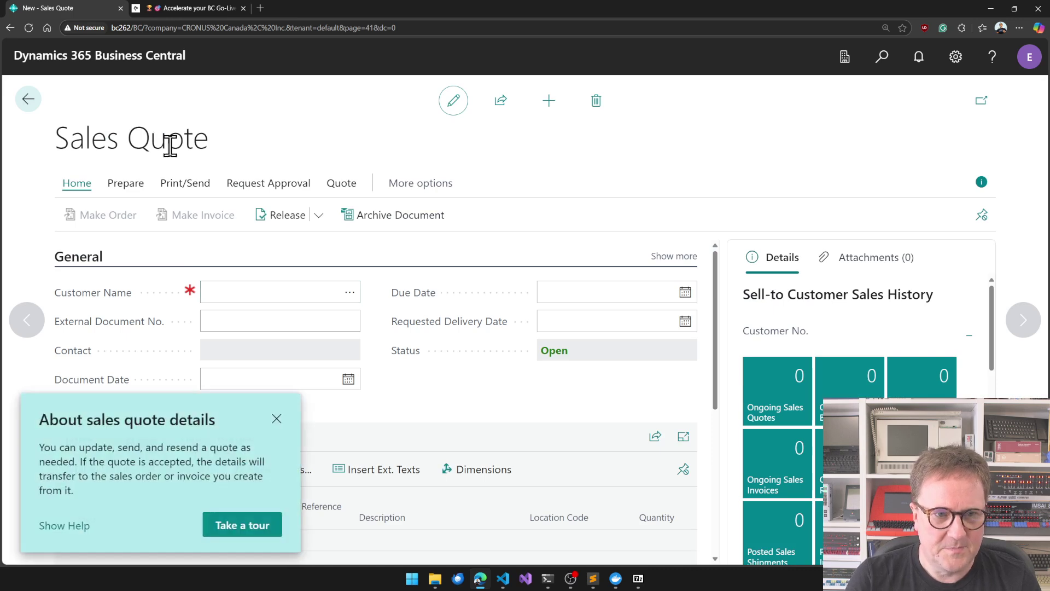
click(277, 294)
text(ada)
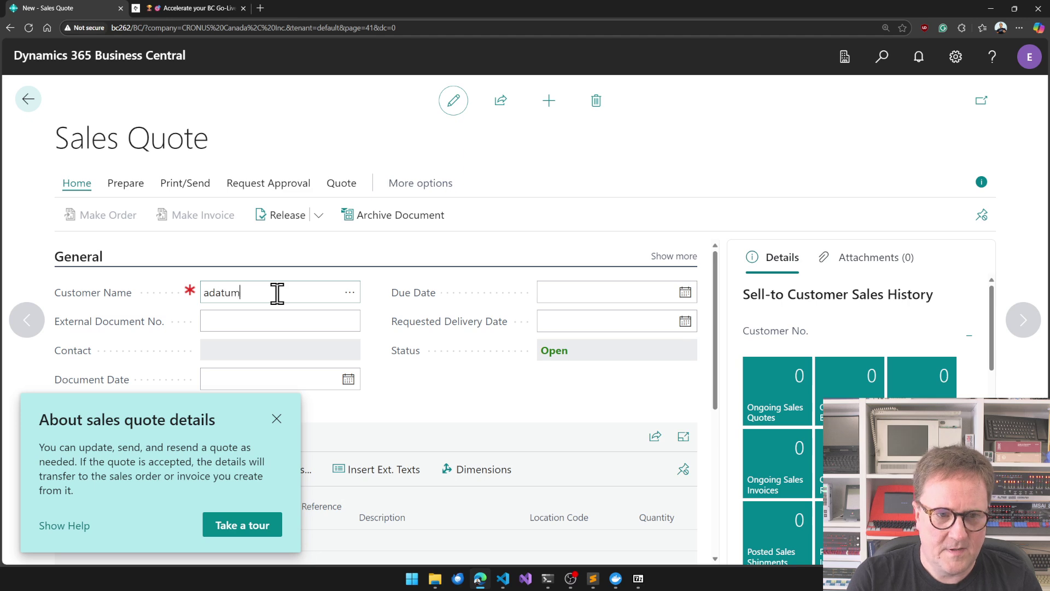
text(tum)
key(Tab)
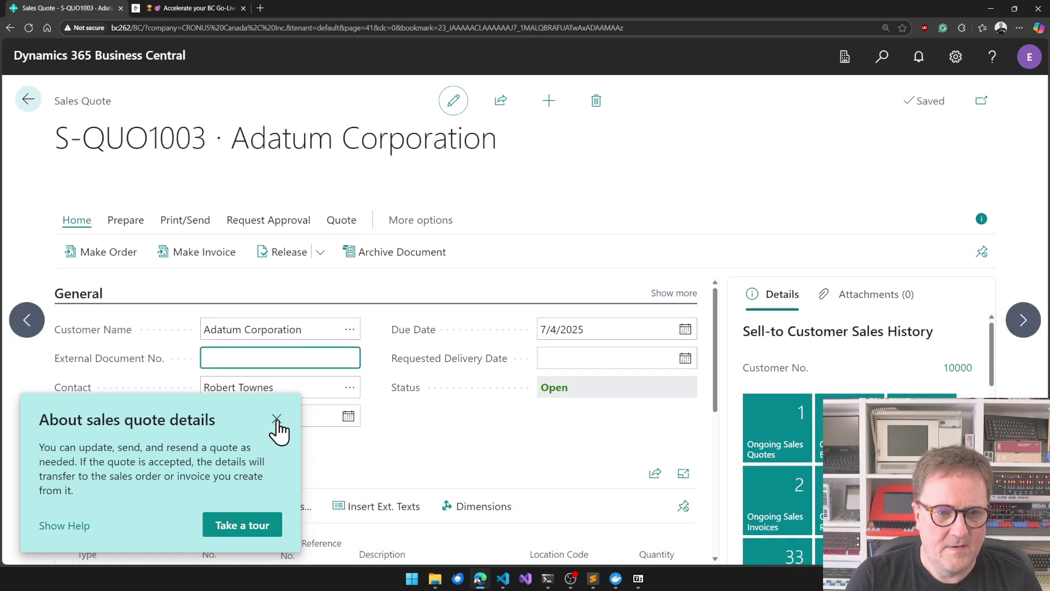
click(277, 419)
Step: Add item 1900-S, PARIS Guest Chair, black, with quantity 3 to the quote lines and release the quote
scroll(277, 419, down, 3)
scroll(277, 419, down, 1)
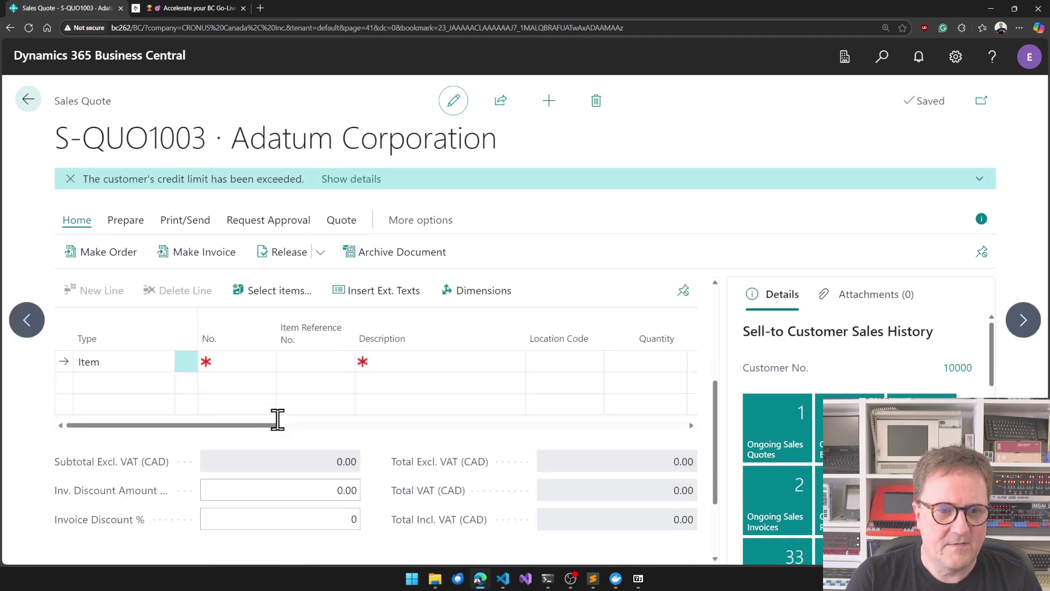
right_click(278, 429)
click(242, 366)
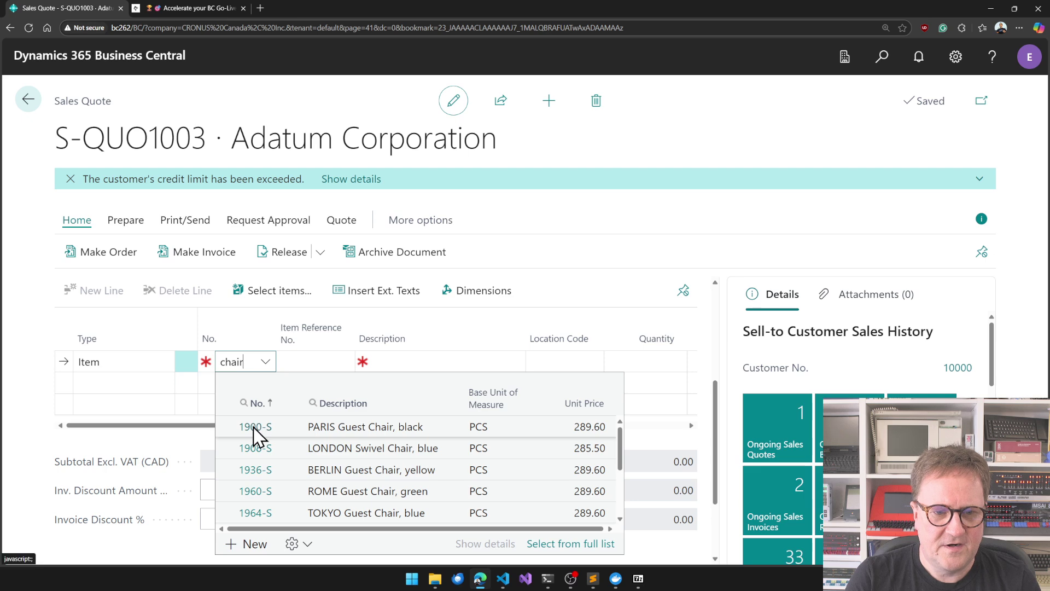
click(253, 427)
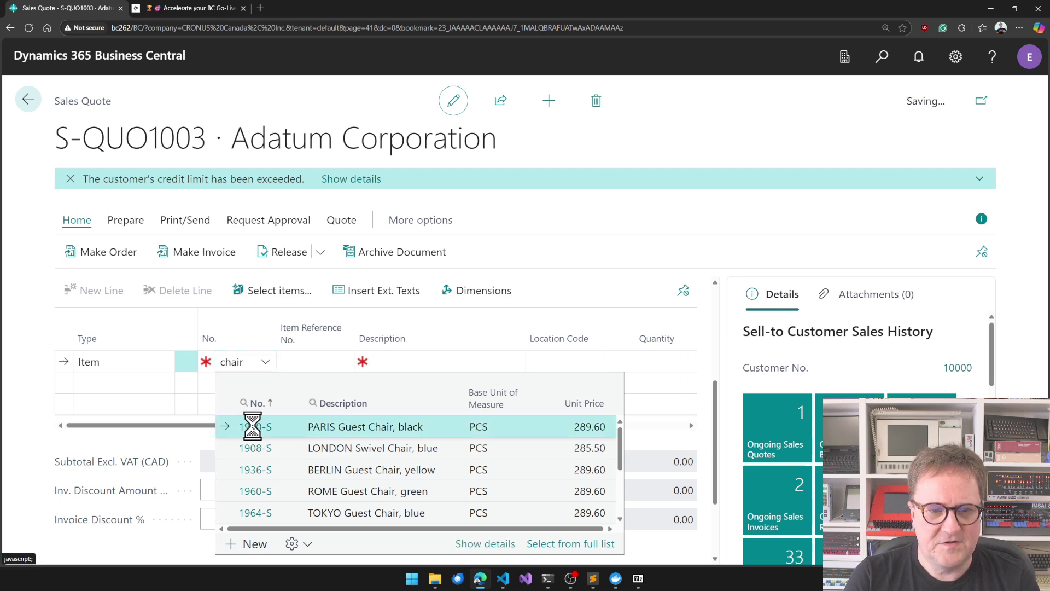
key(Return)
key(Return)
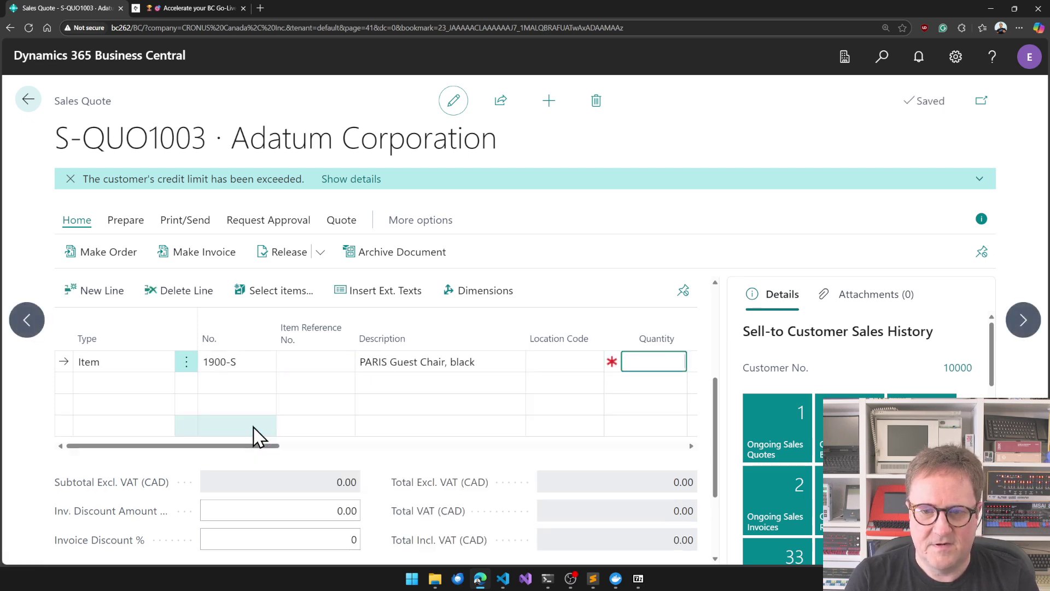
text(3)
key(Return)
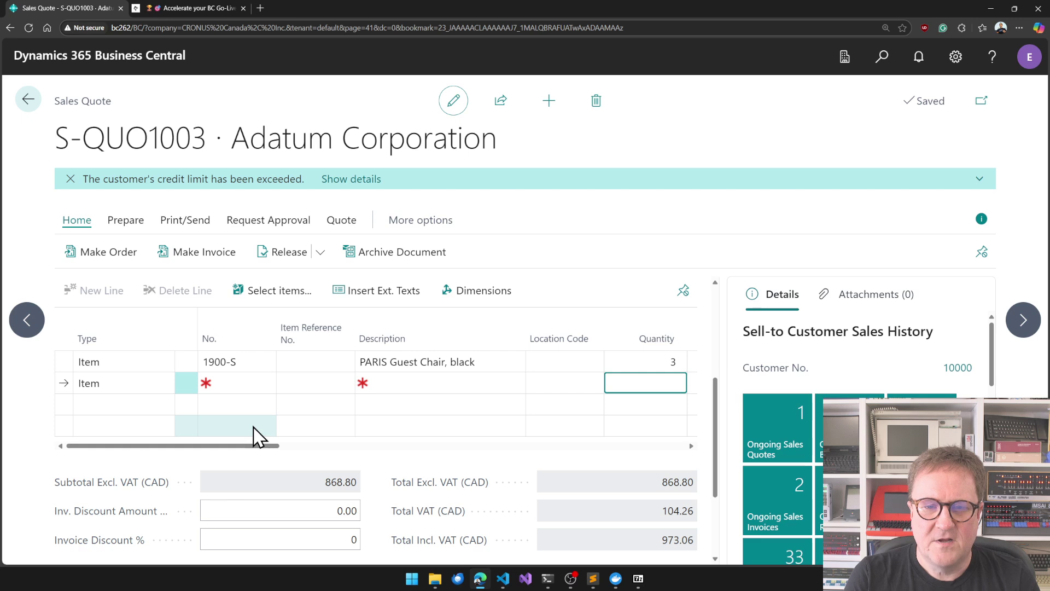
click(284, 260)
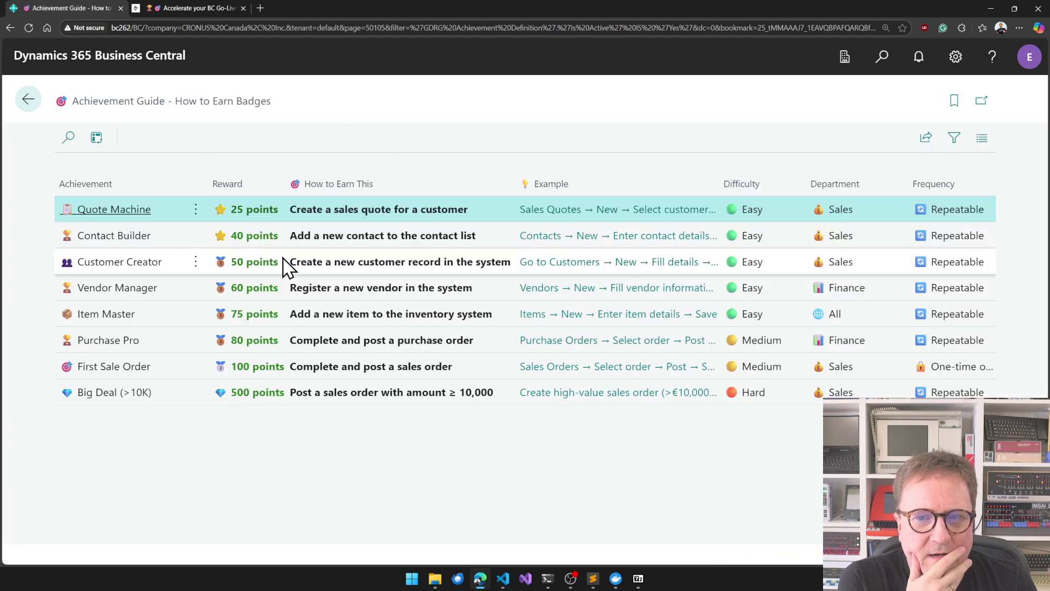
Step: Check the points on the gaming profile, review the achievement leaderboard, and reopen the Achievement Guide
key(Escape)
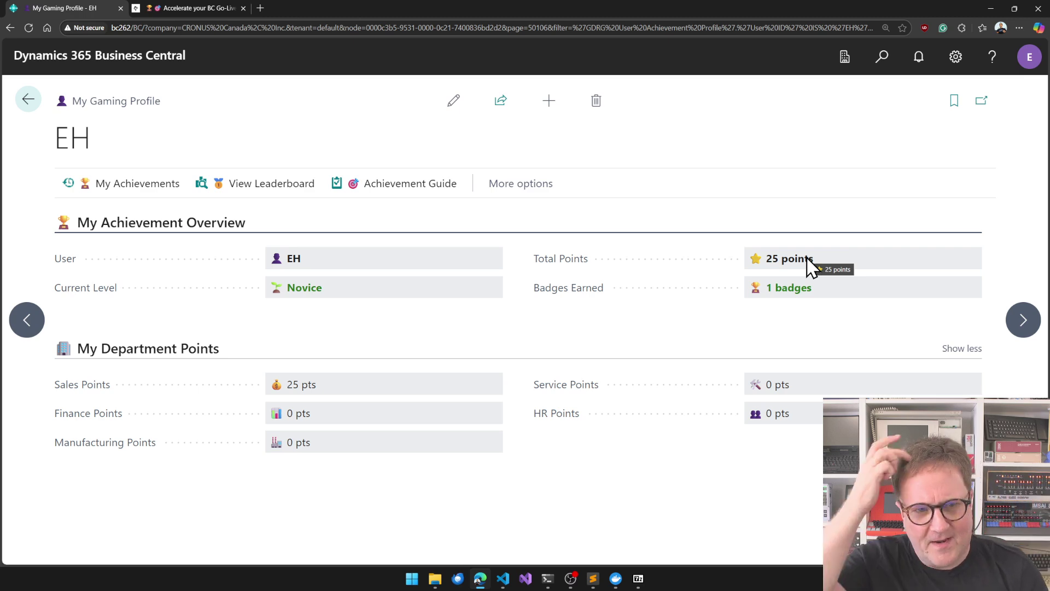
click(288, 184)
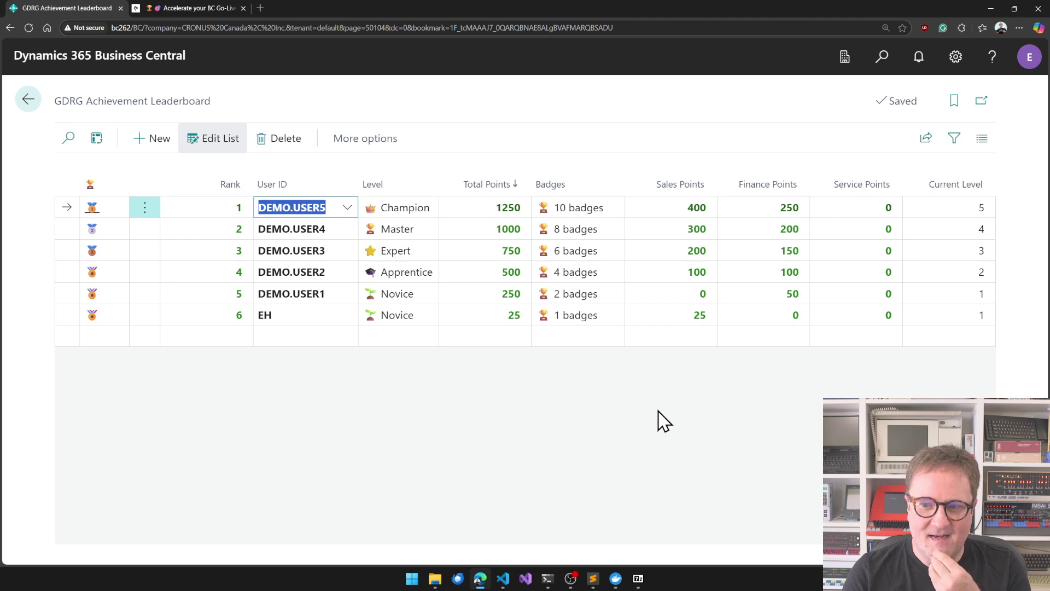
click(381, 421)
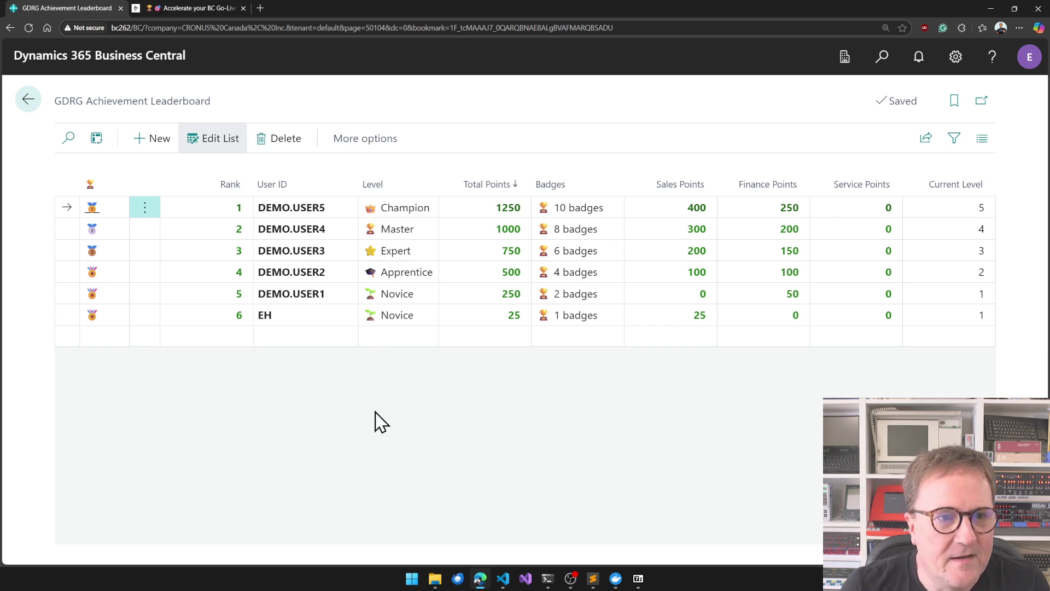
key(Escape)
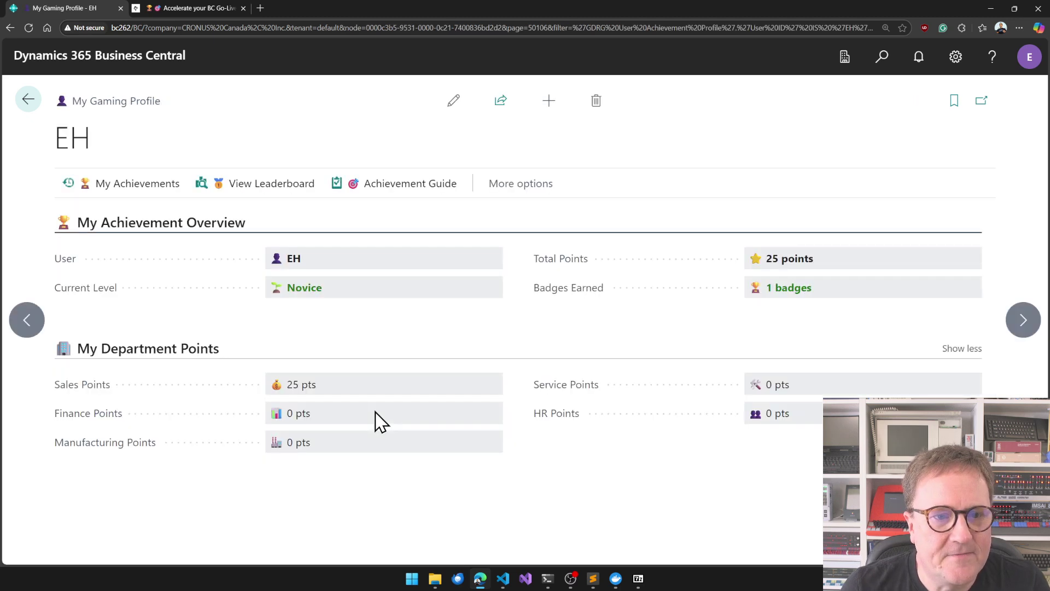
click(410, 183)
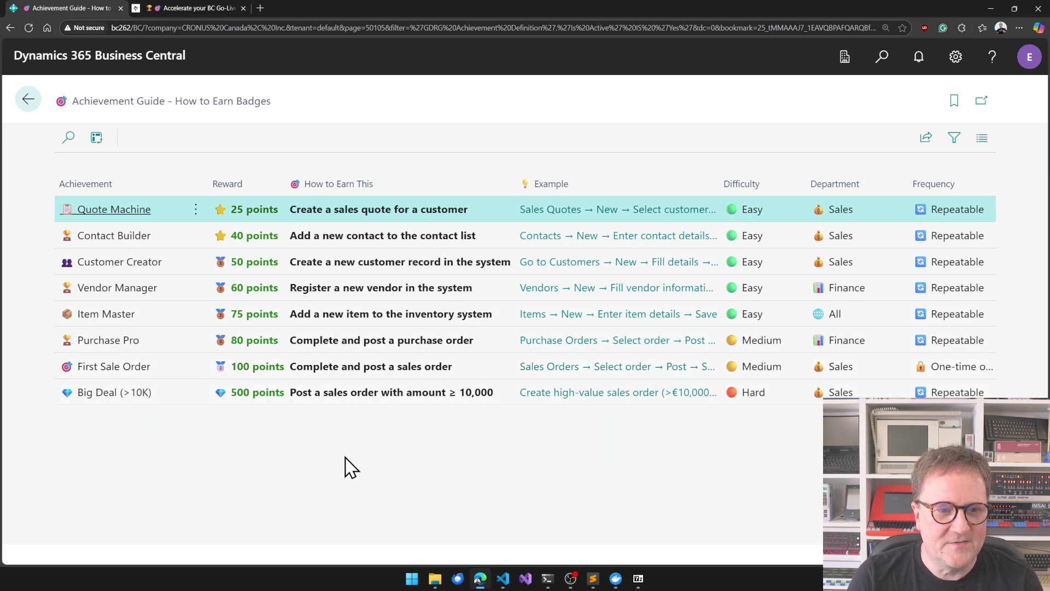
Step: Find the released Adatum Corporation quote in the Sales Quotes list and reopen it for editing
key(alt+q)
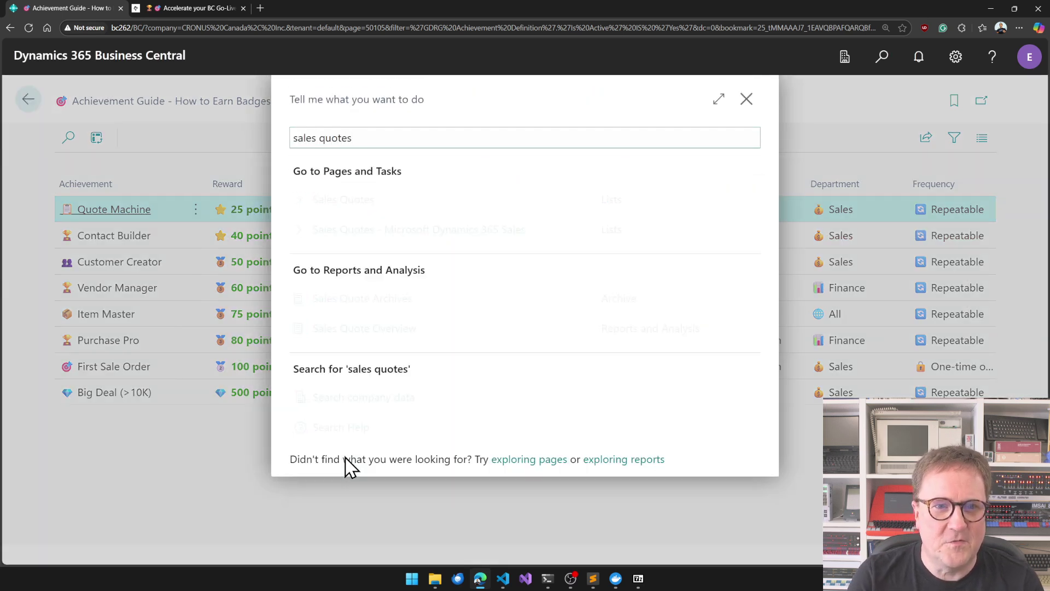
click(353, 201)
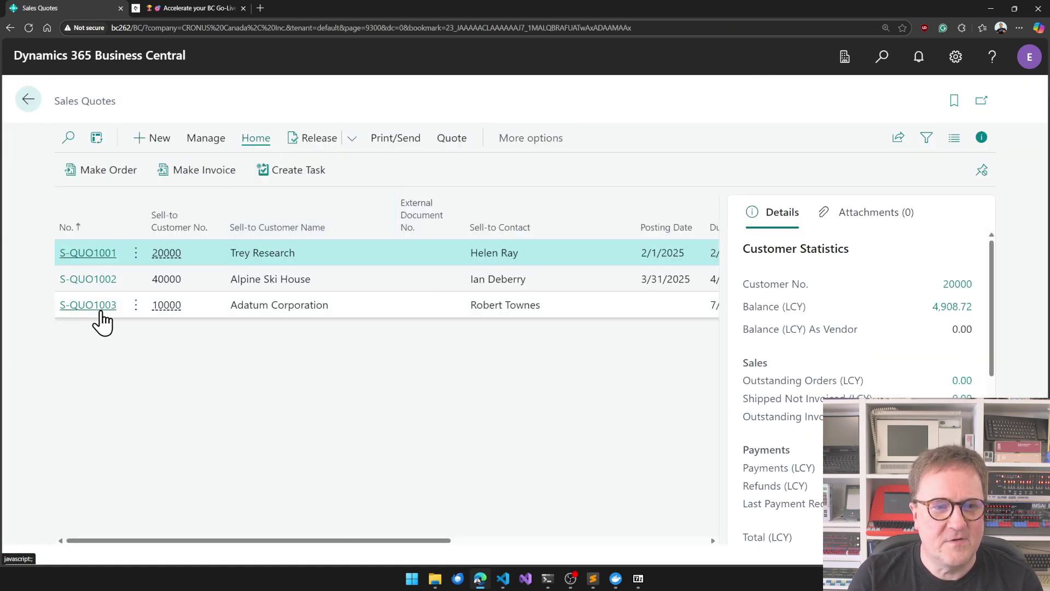
click(93, 306)
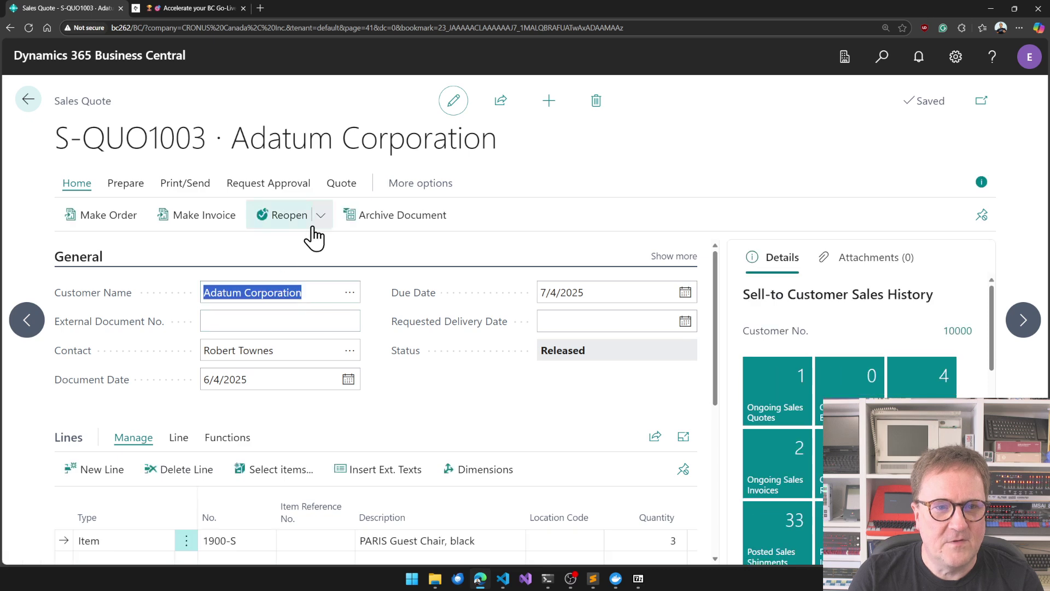
click(293, 221)
Step: Set the PARIS Guest Chair line's quantity to 66 and release the quote again
scroll(363, 363, down, 3)
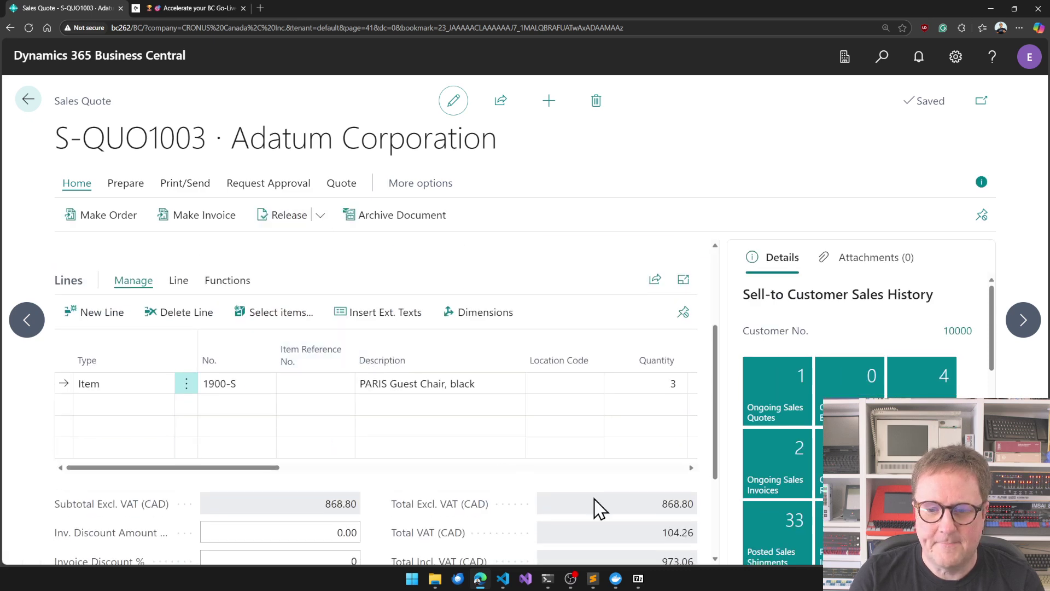
click(643, 382)
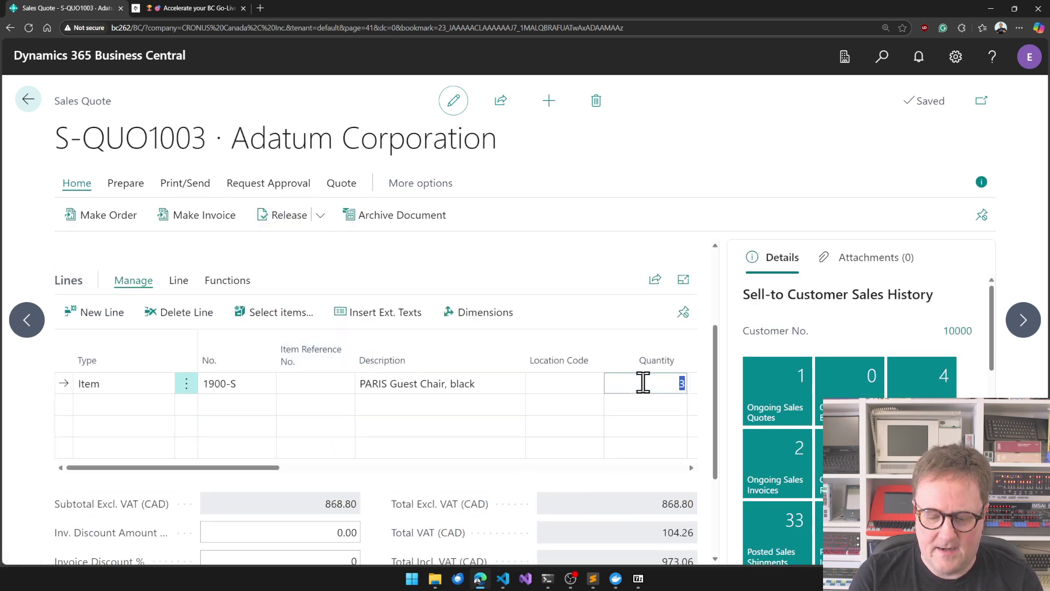
text(66)
key(Tab)
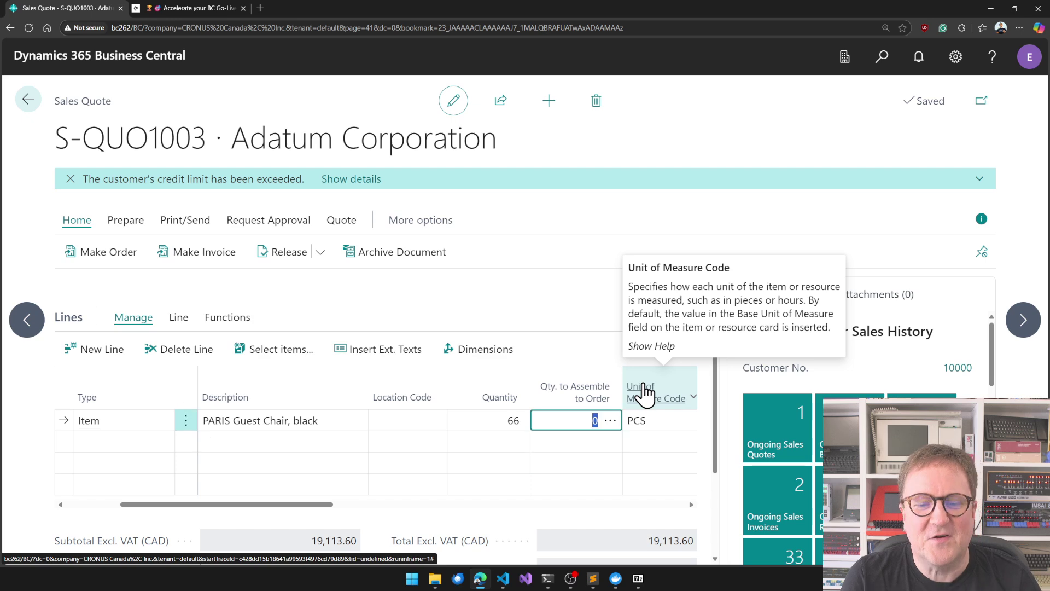
click(282, 257)
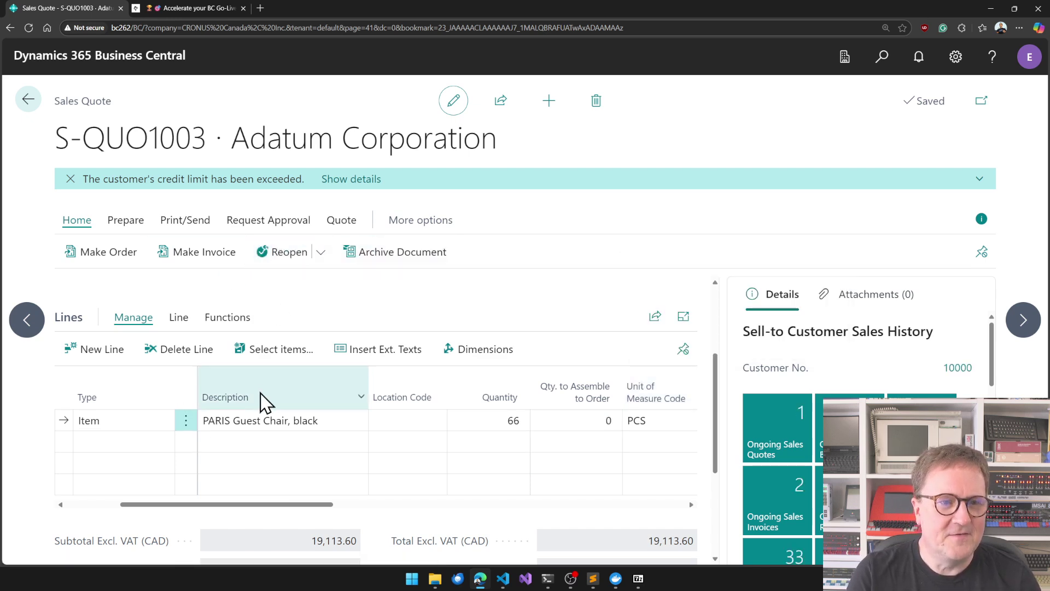
Step: Convert the Adatum Corporation quote to a sales order, open the new order and dismiss its teaching tip
click(109, 257)
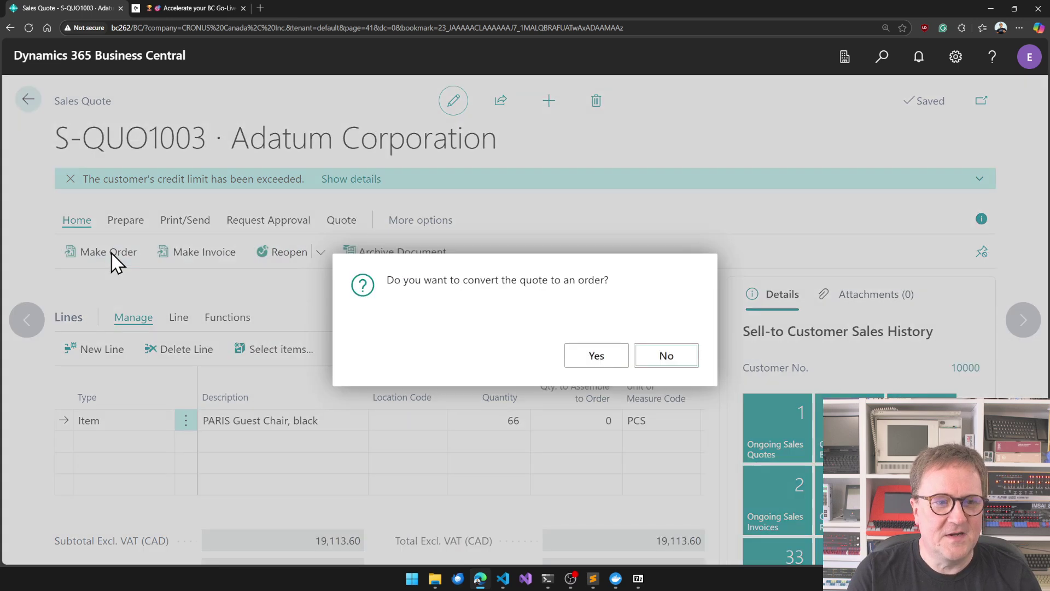
click(596, 356)
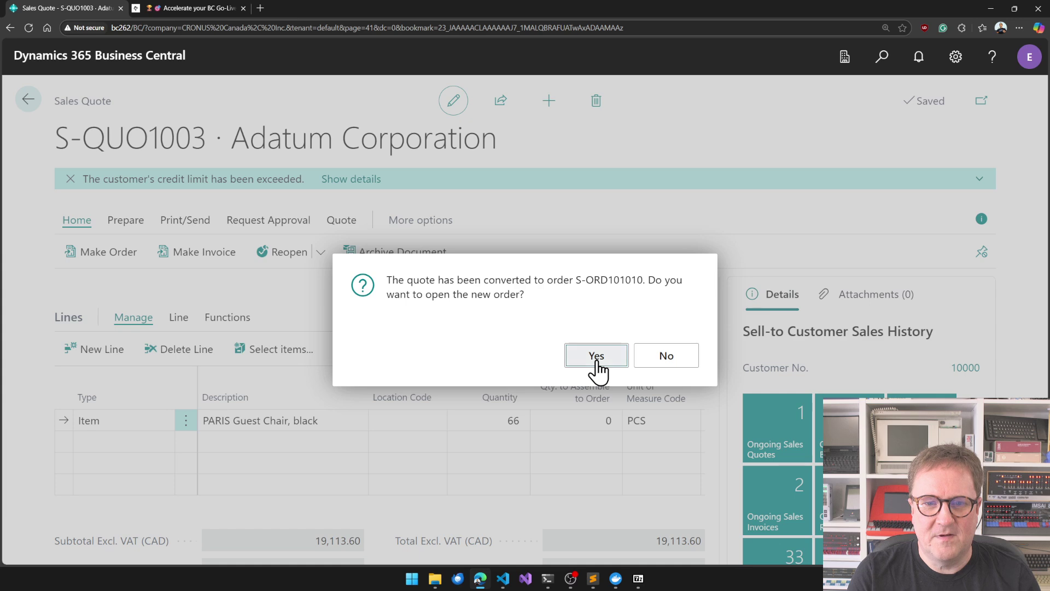
click(596, 356)
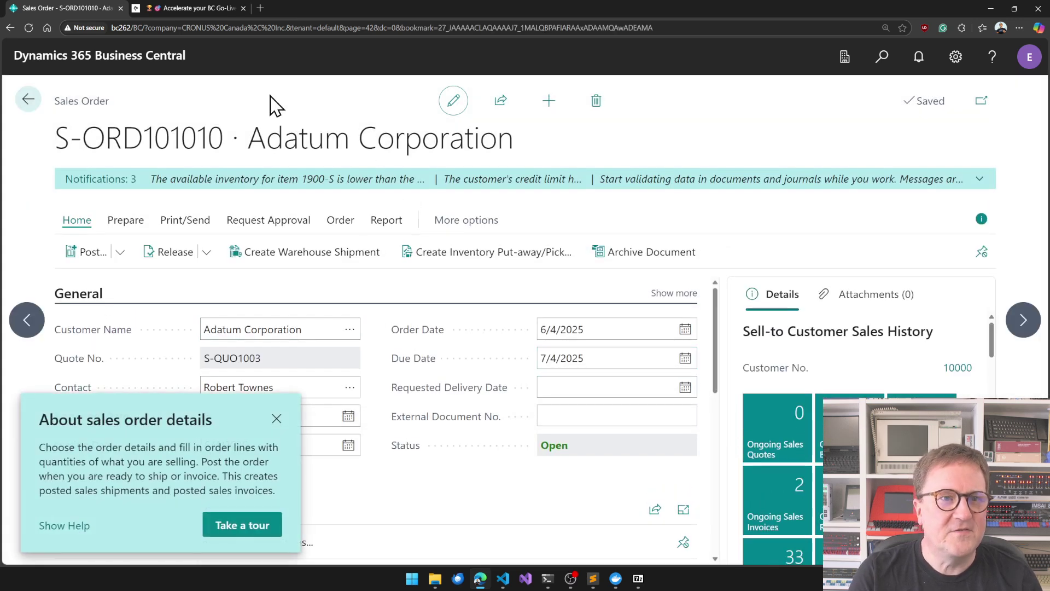
click(276, 418)
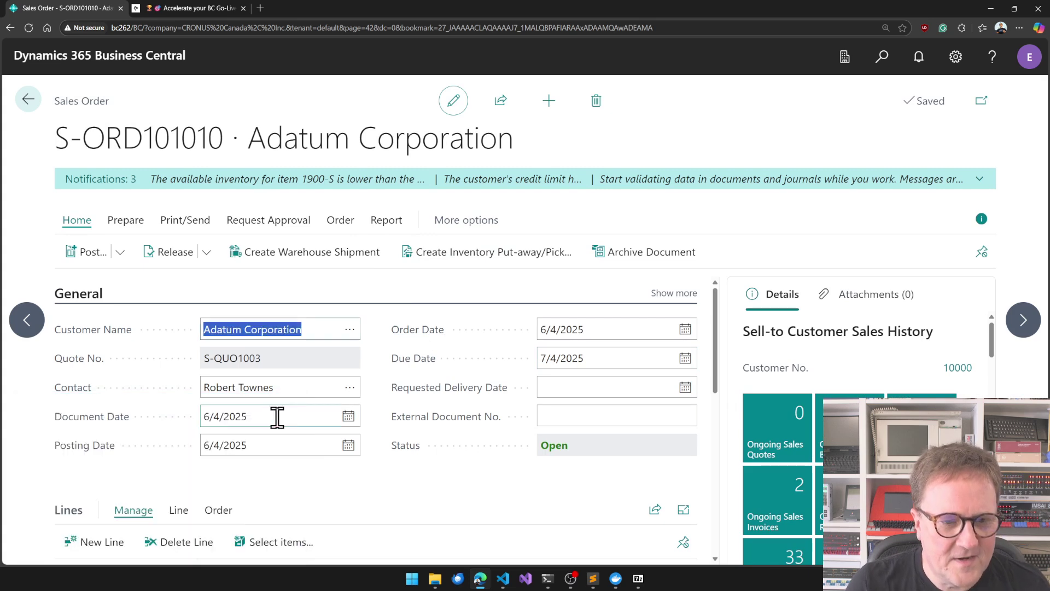
Step: Review the Adatum Corporation sales order's line, post the order and decline opening the posted invoice
scroll(386, 345, down, 4)
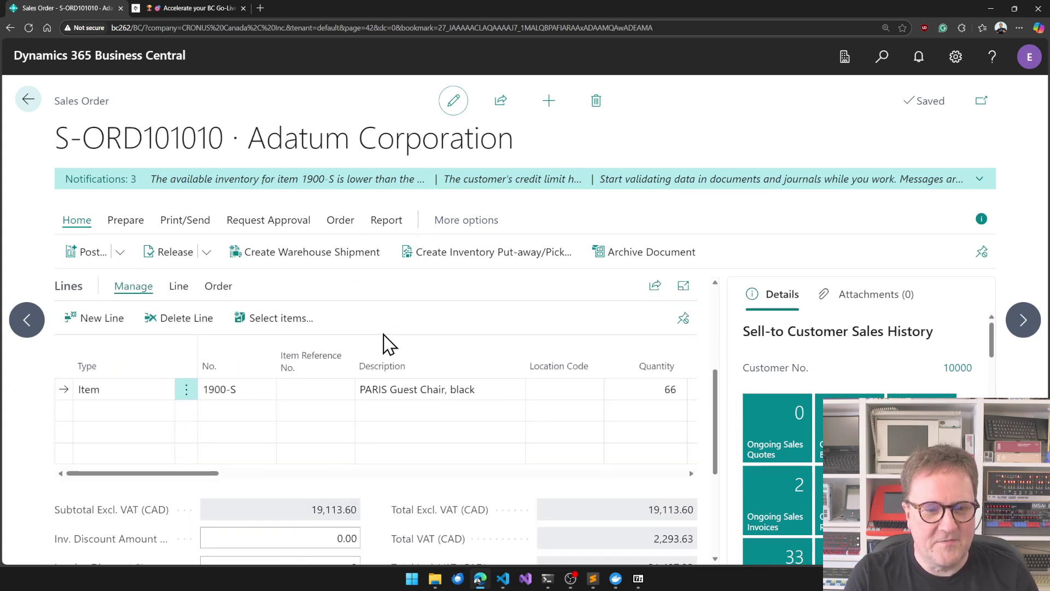
scroll(387, 344, up, 3)
click(88, 253)
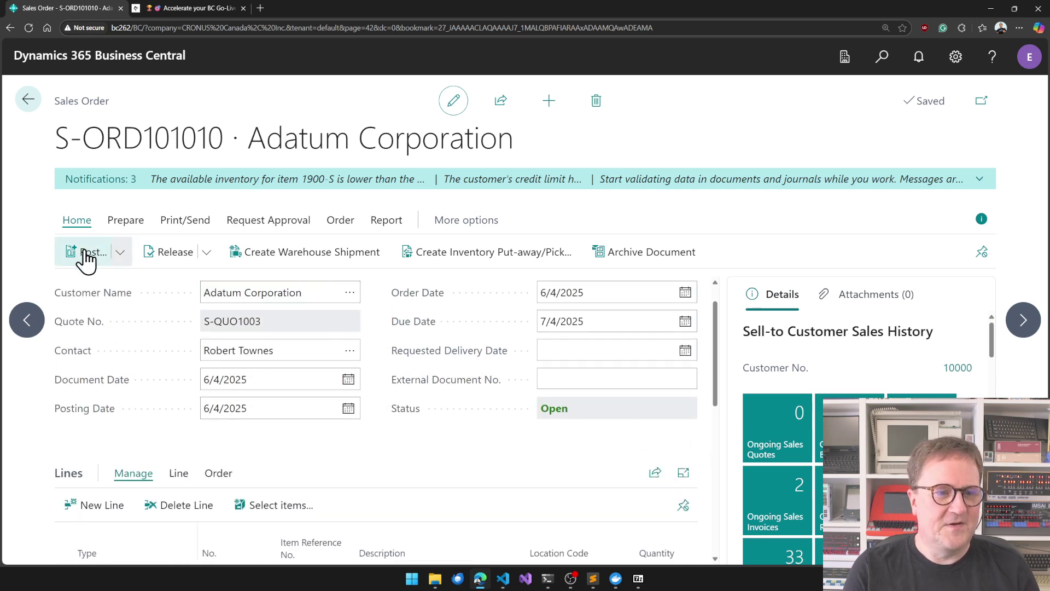
click(595, 368)
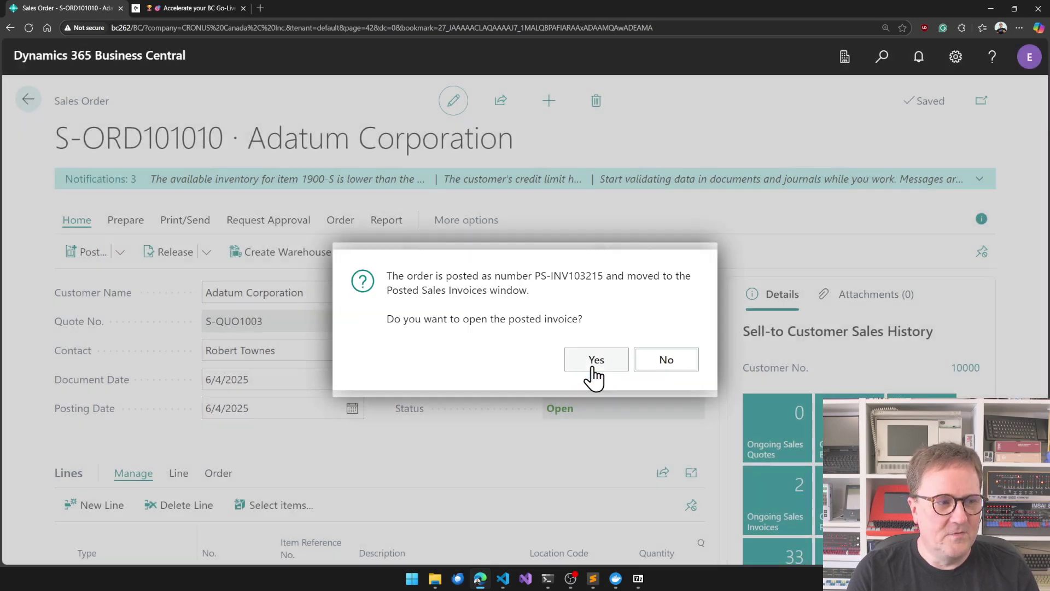
click(662, 372)
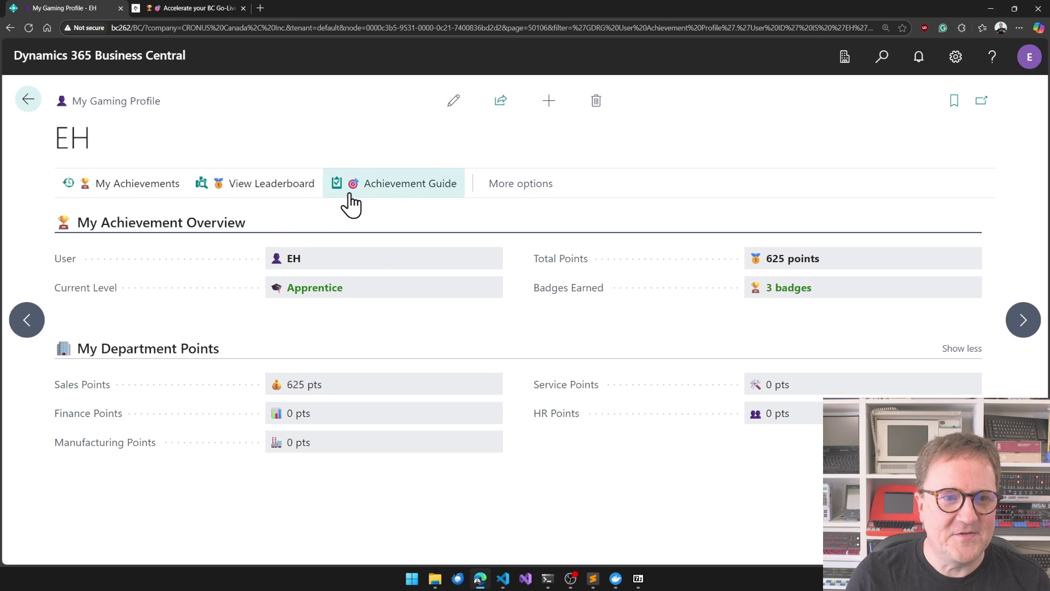
Step: Review the updated achievement leaderboard from the gaming profile, then reopen the Achievement Guide
click(267, 188)
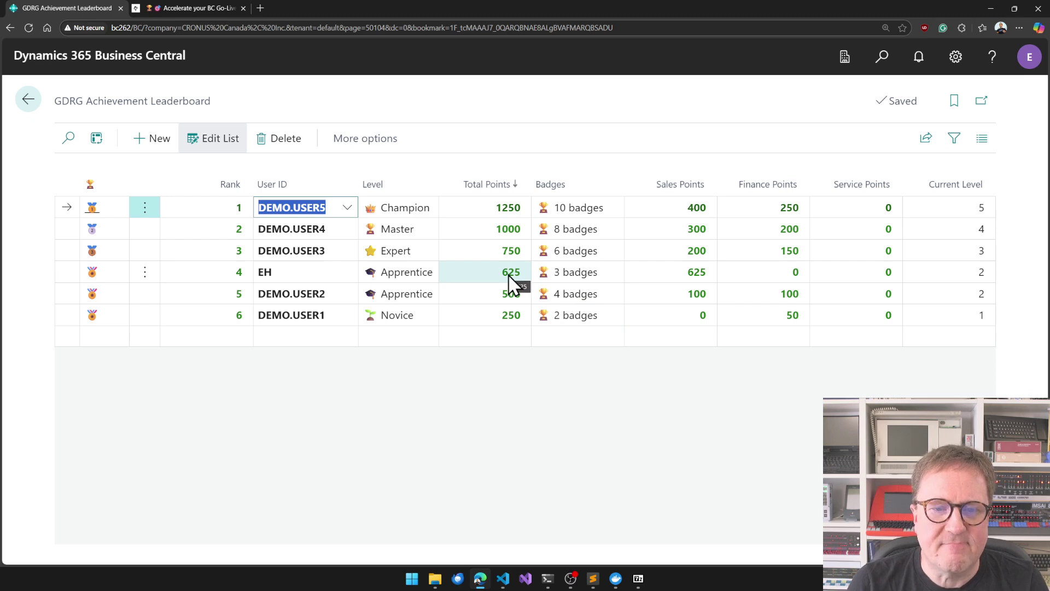
click(389, 372)
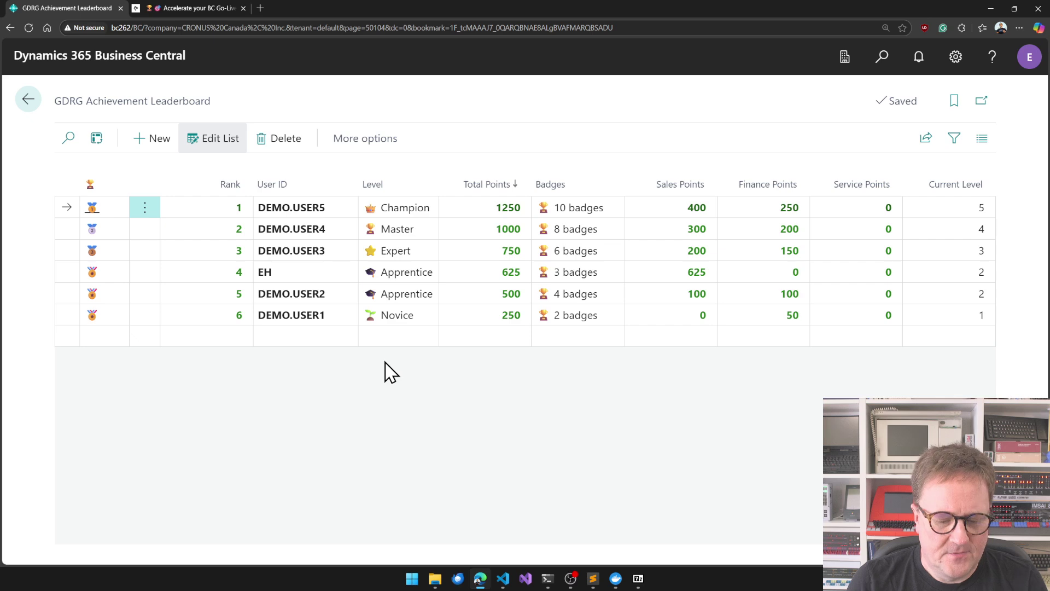
key(Escape)
click(421, 197)
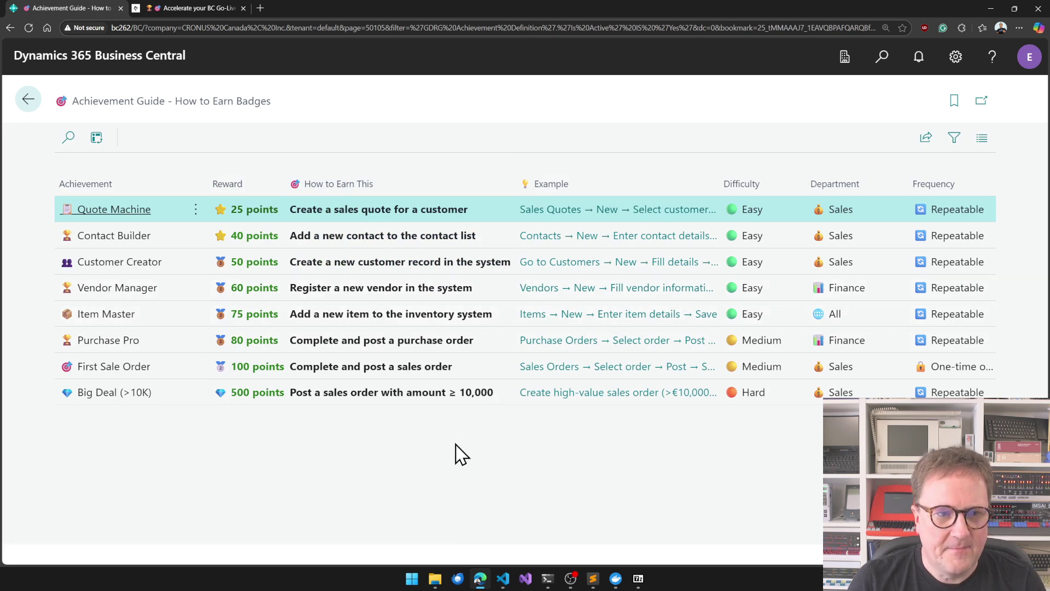
Step: Find the Vendors list, create a vendor from the VENDOR COMPANY template and dismiss the teaching tip on its card
key(alt+q)
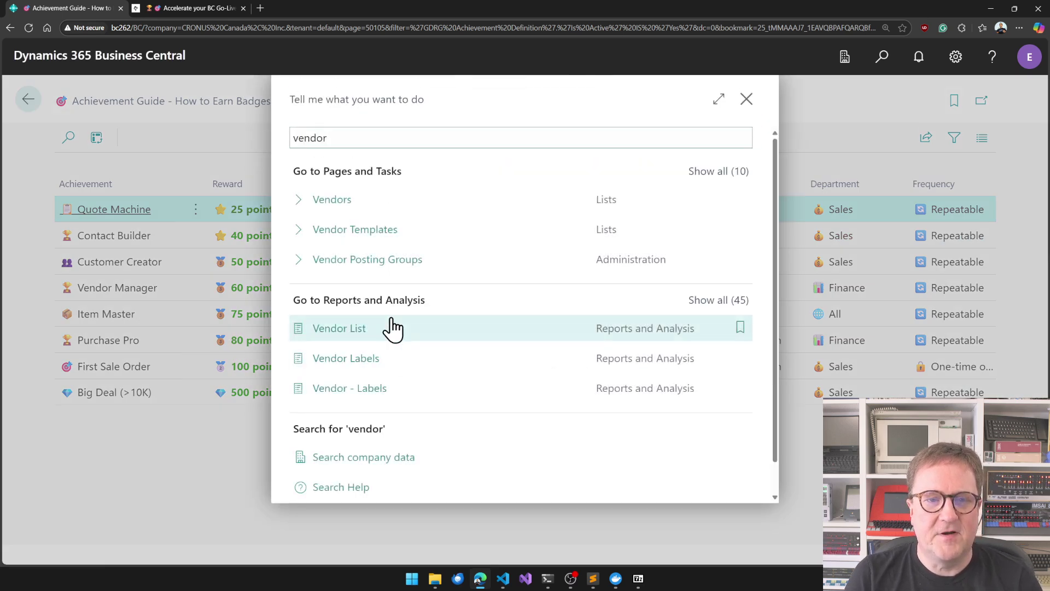
click(363, 204)
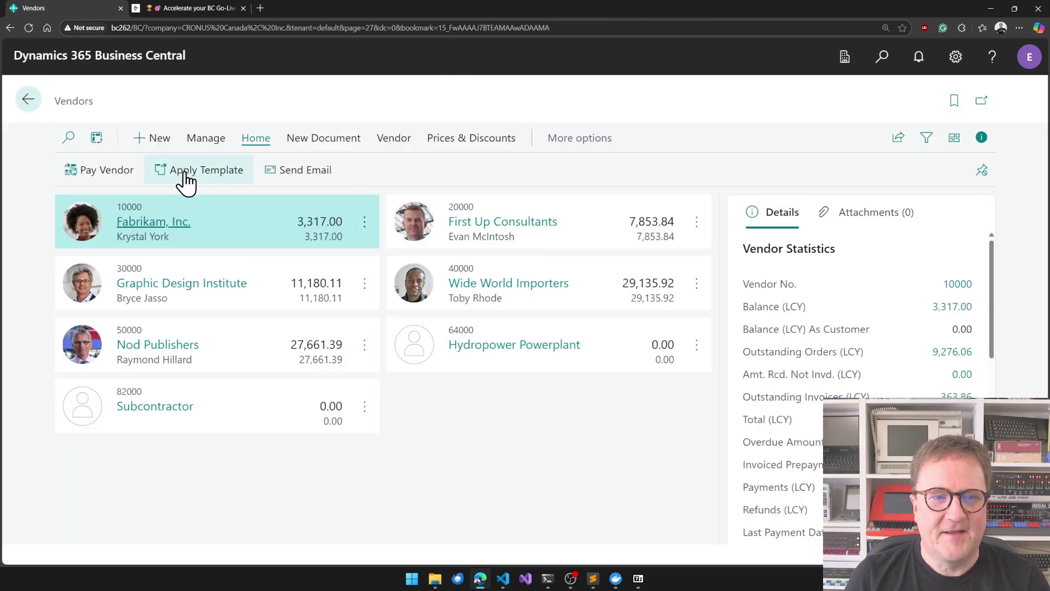
click(138, 139)
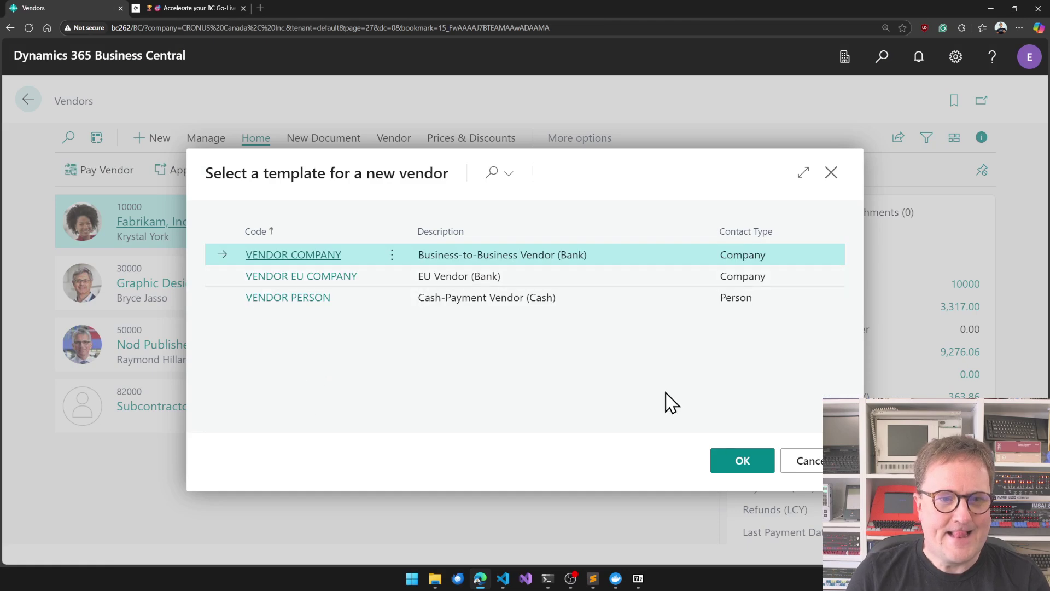
click(733, 468)
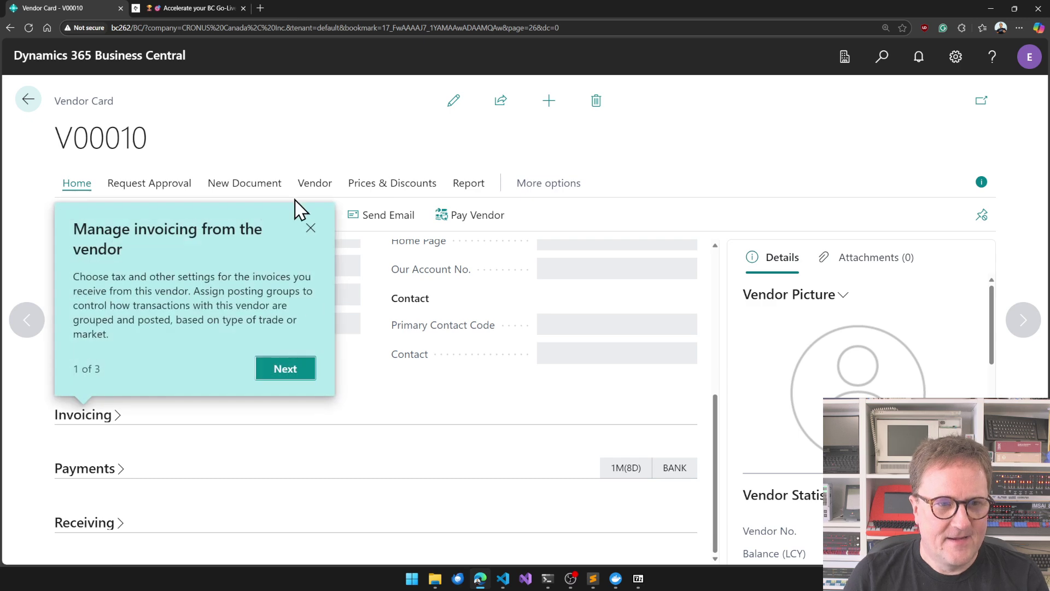
click(309, 228)
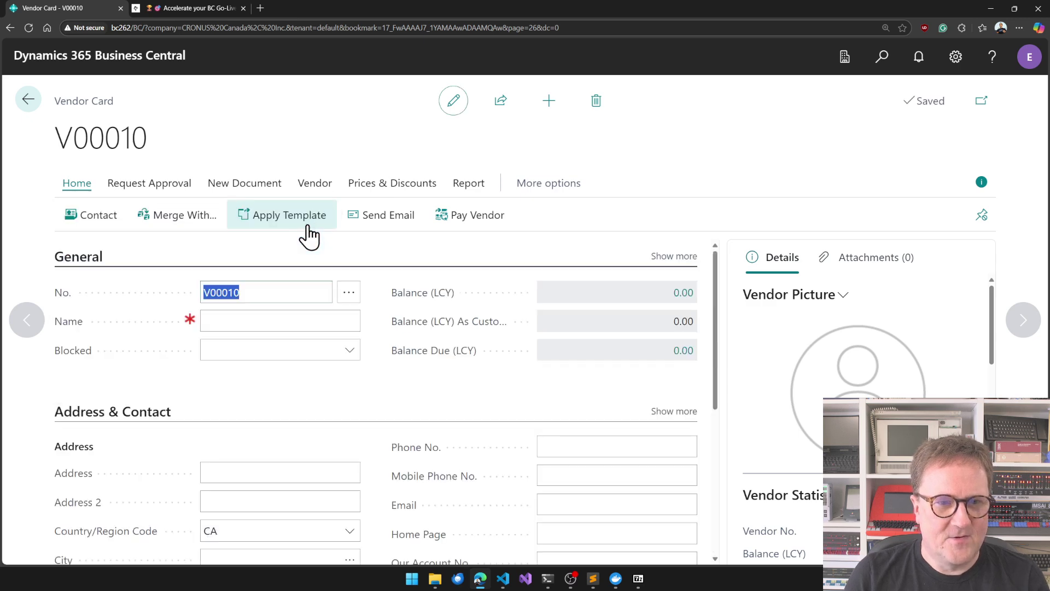
Step: Name the vendor "New Vendor", save the card and return to the Achievement Guide
click(253, 326)
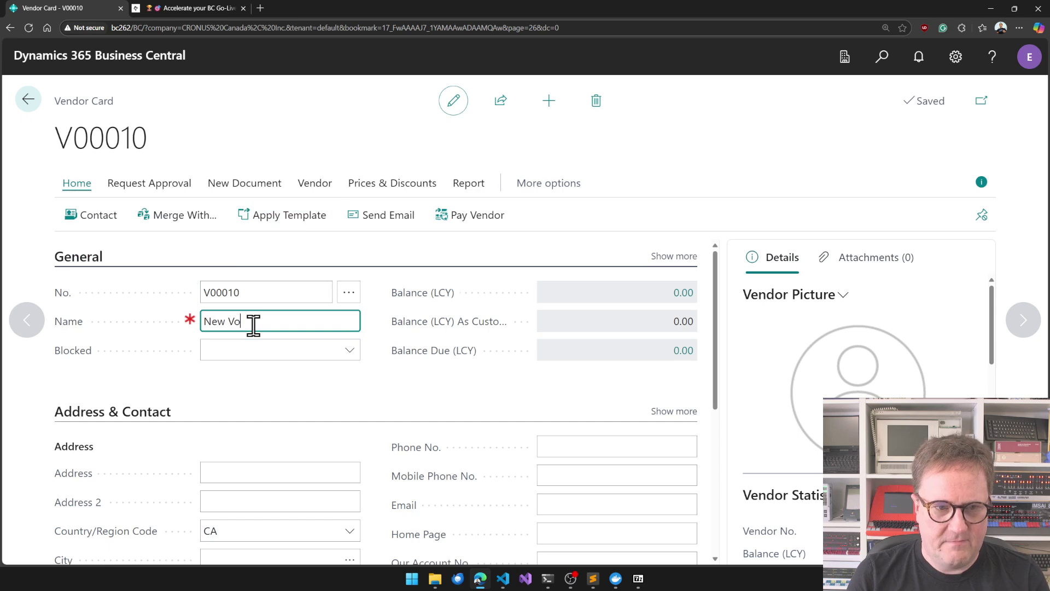
text(New Vendor)
key(Tab)
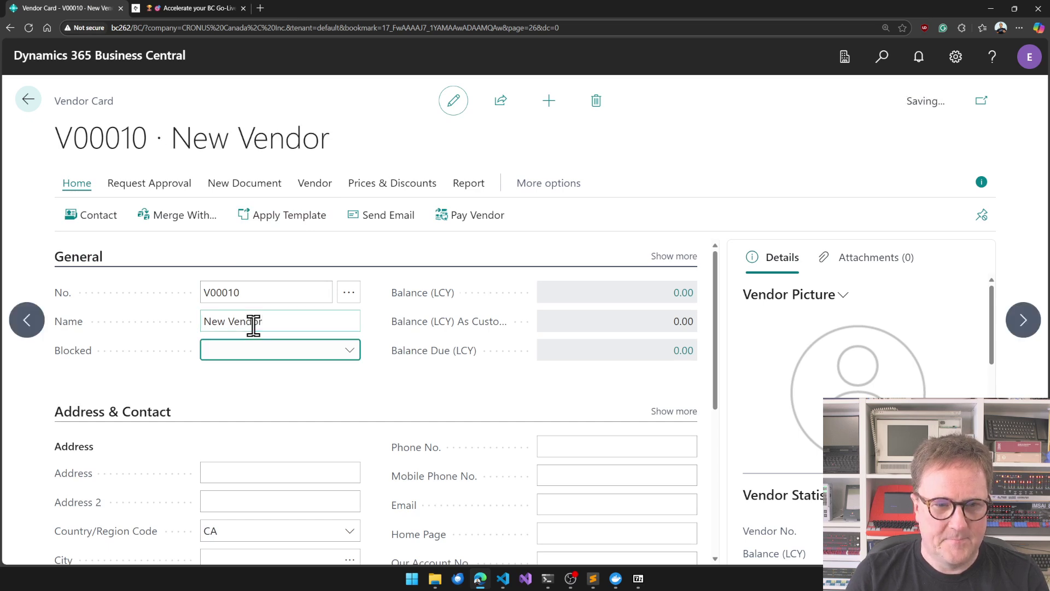
click(316, 421)
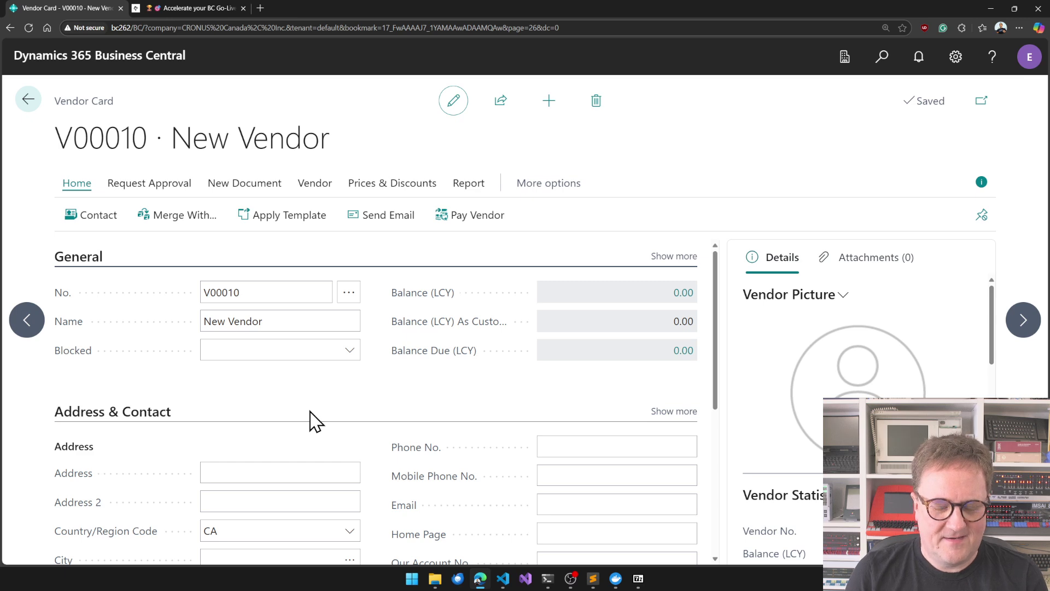
key(Escape)
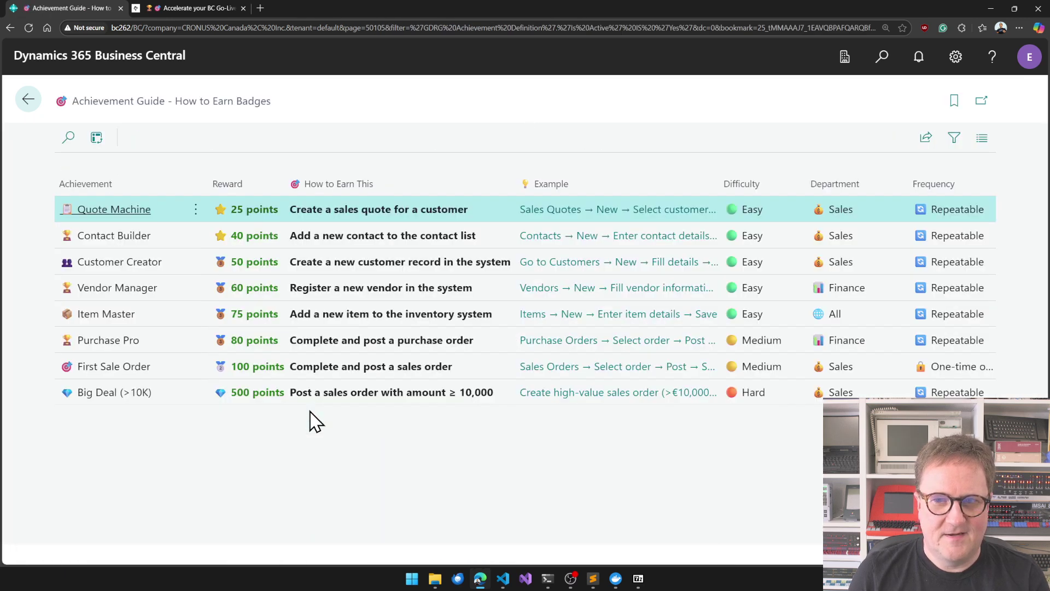
Step: Check the gaming profile's points, the leaderboard and the Achievement Guide, and return to the home page
key(Escape)
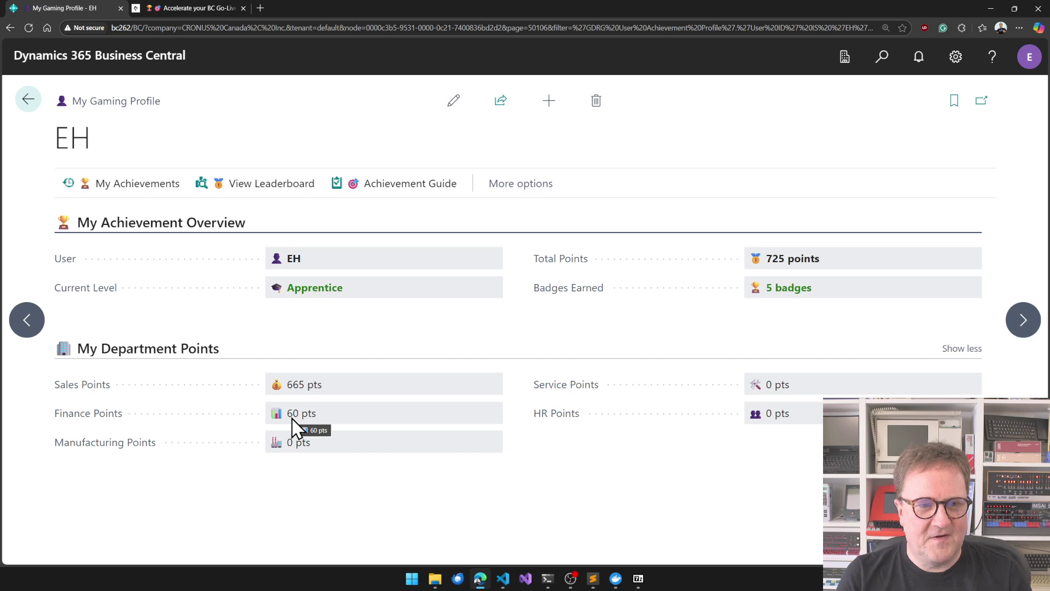
click(252, 186)
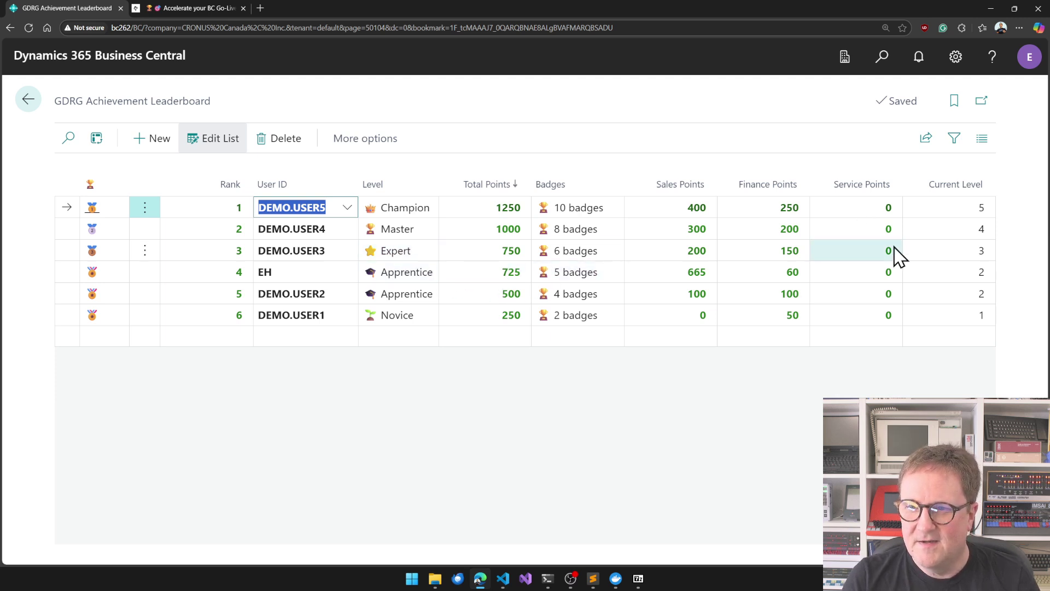
click(680, 236)
click(389, 185)
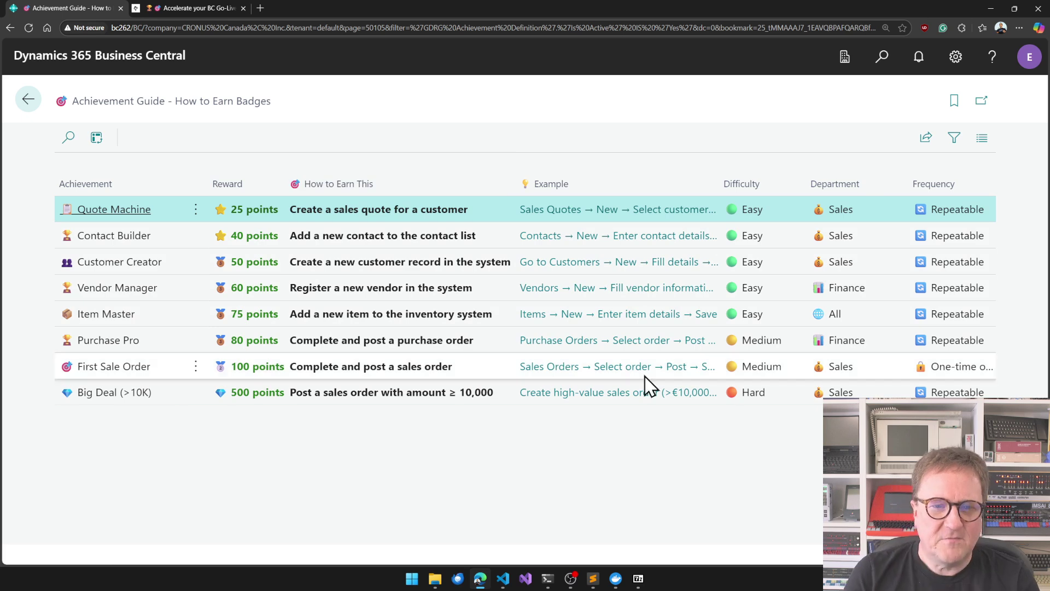
key(Escape)
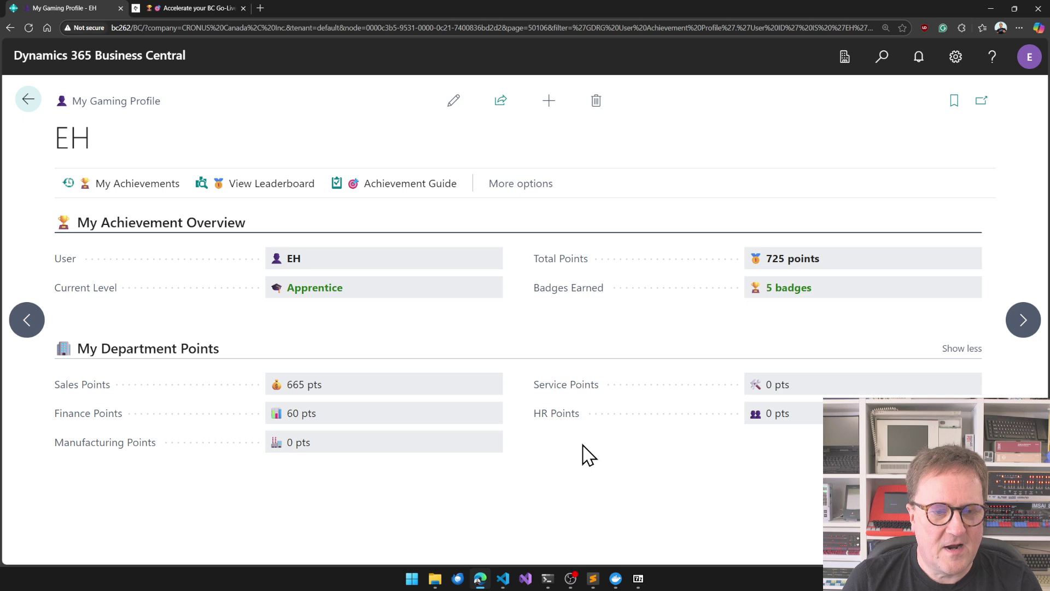
key(Escape)
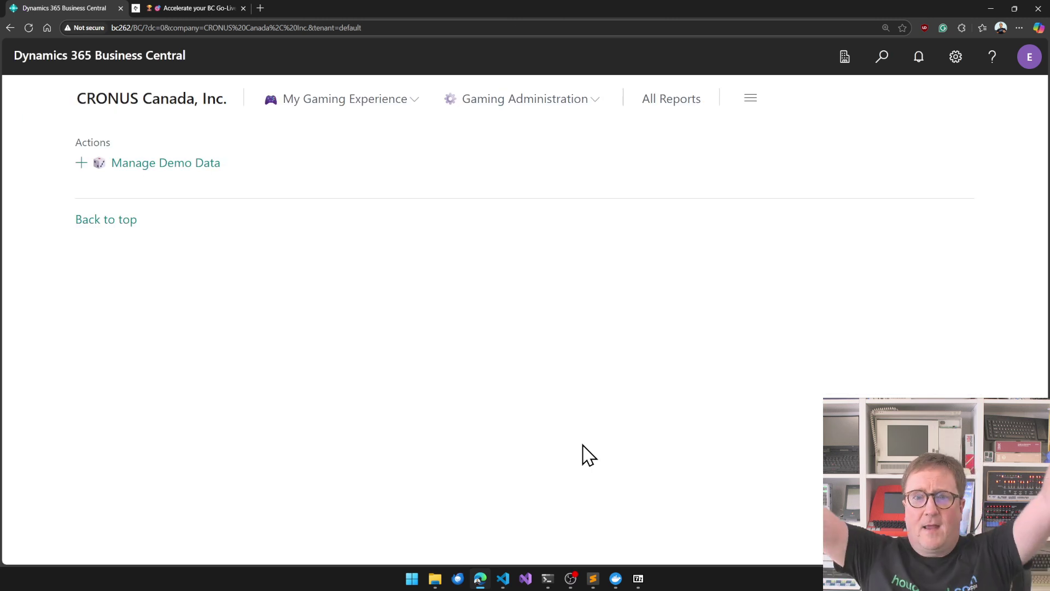
Step: Open Achievement Setup from the gaming administration and add a new achievement with a code beginning with POSTING
click(518, 113)
click(155, 131)
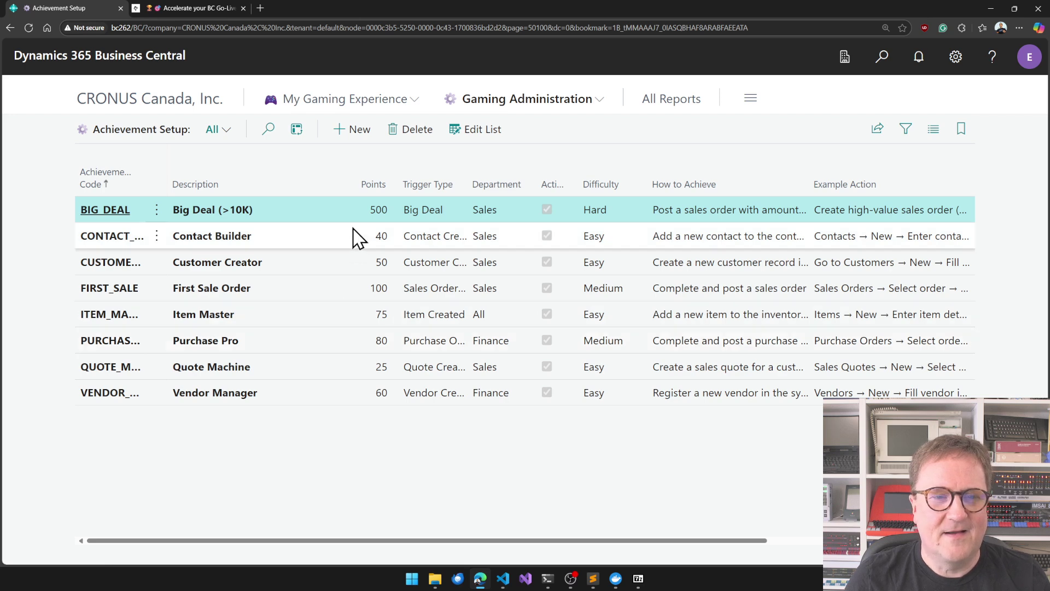
click(359, 131)
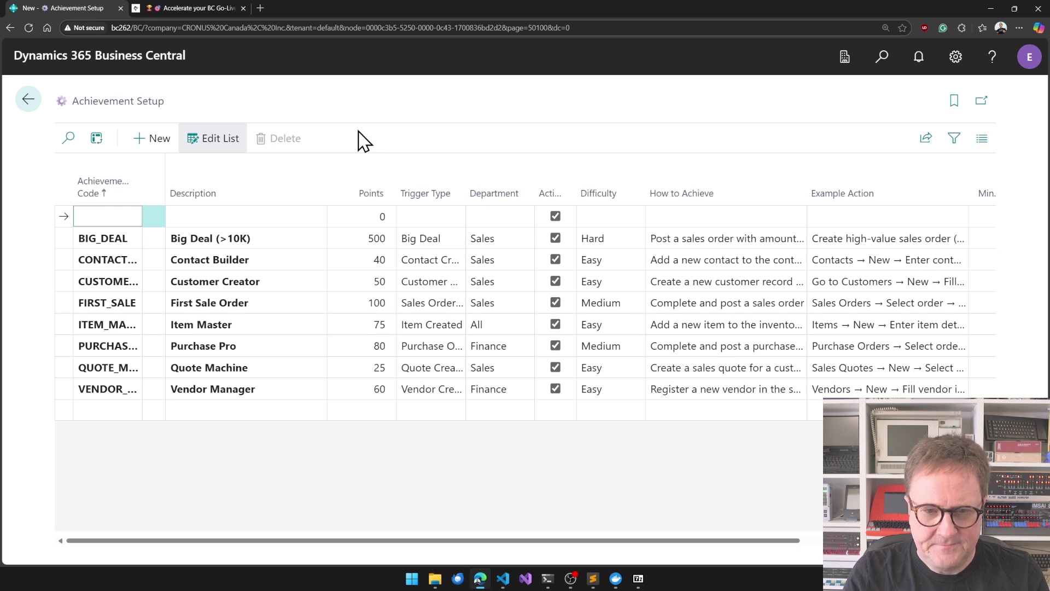
text(_STREAK)
key(Tab)
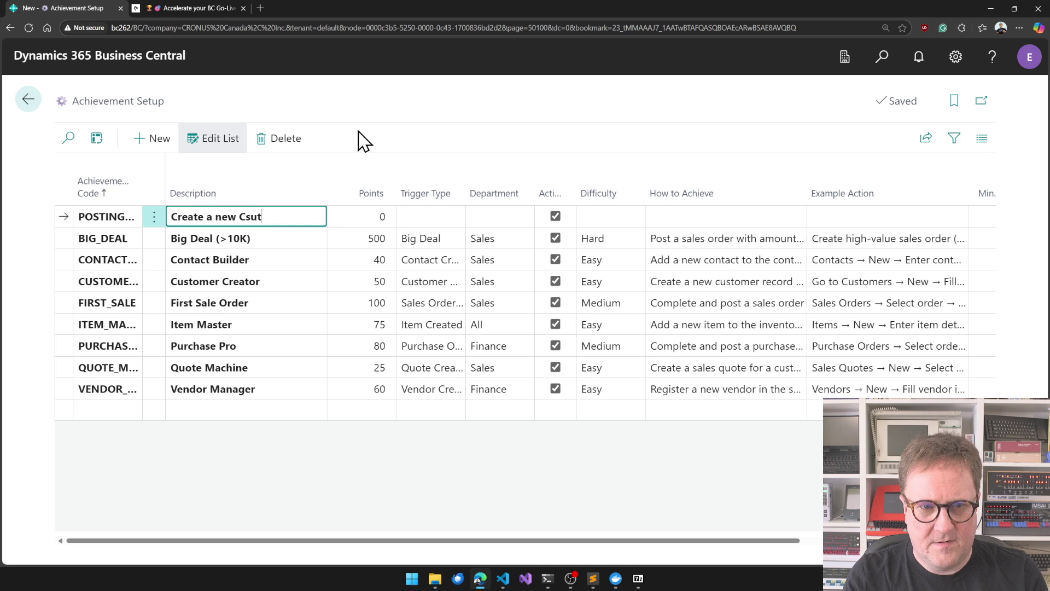
Step: Describe the new achievement as "Create a new customer posting group", set its points to 450 and check the available trigger types
key(ctrl+BackSpace)
text(customer posting group)
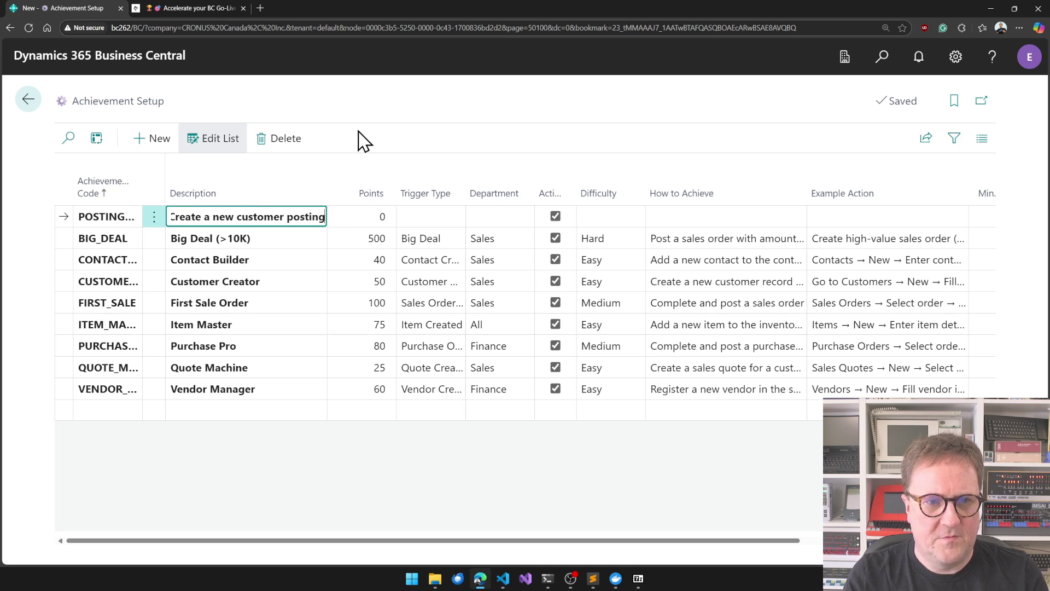
key(Tab)
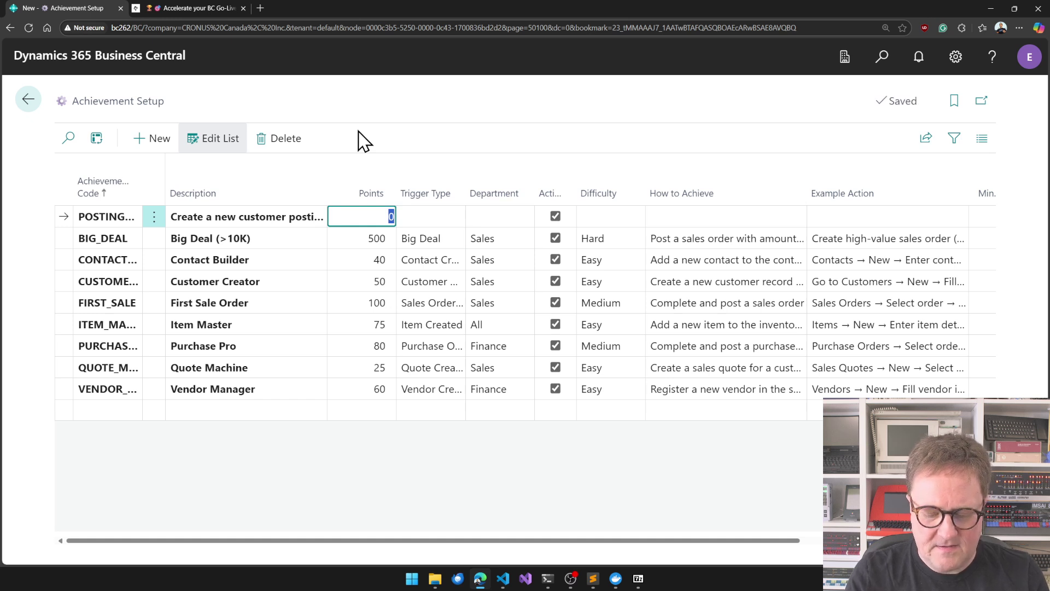
key(Tab)
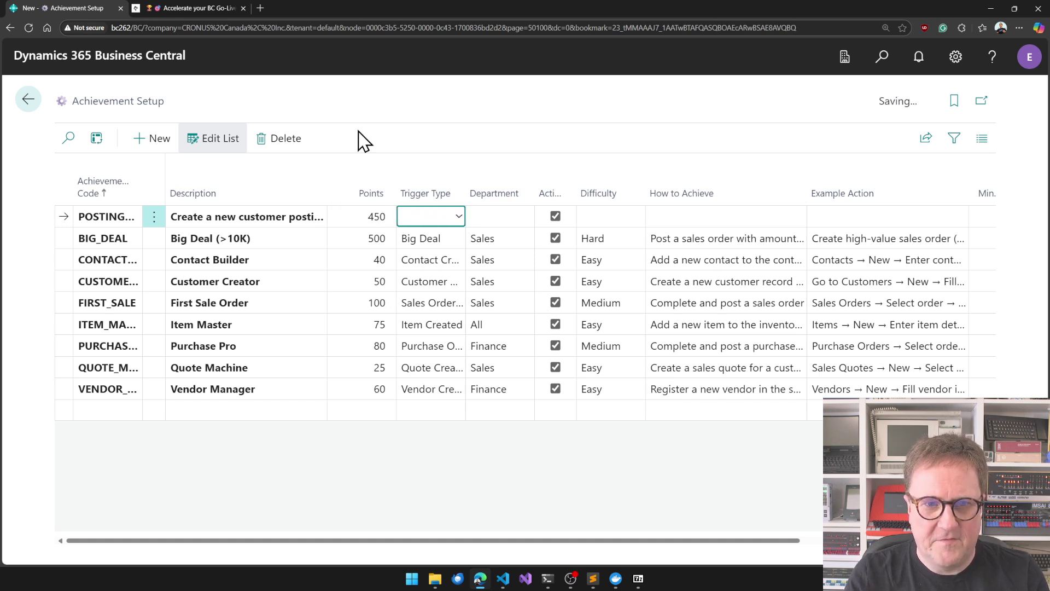
click(459, 217)
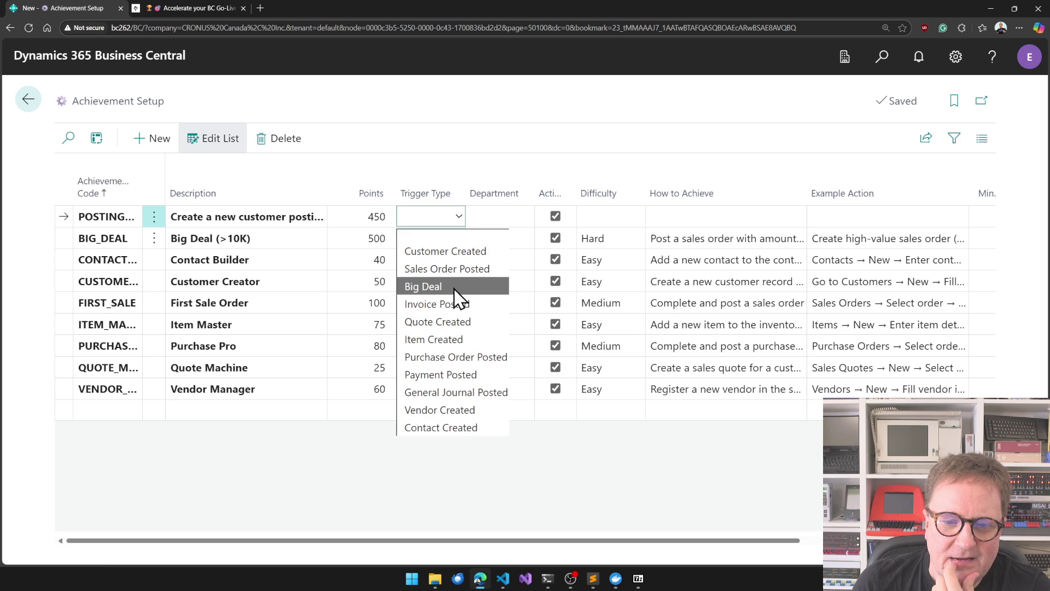
click(438, 466)
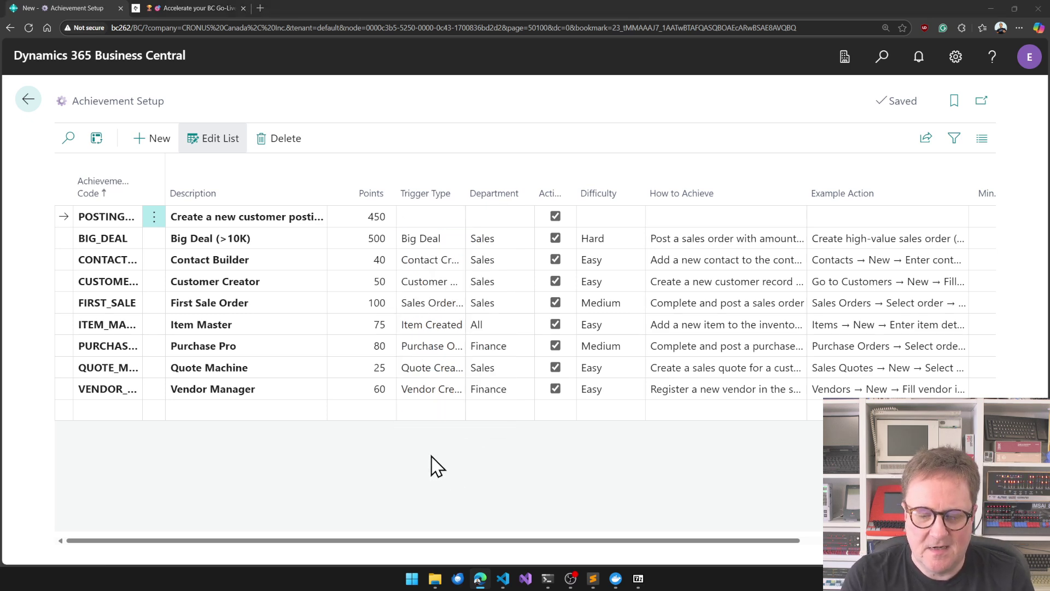
Step: Switch to Visual Studio Code and open the definition of the "GDRG Achievement Trigger Type" enum from GDRGDemoData.Codeunit.al
key(alt+Tab)
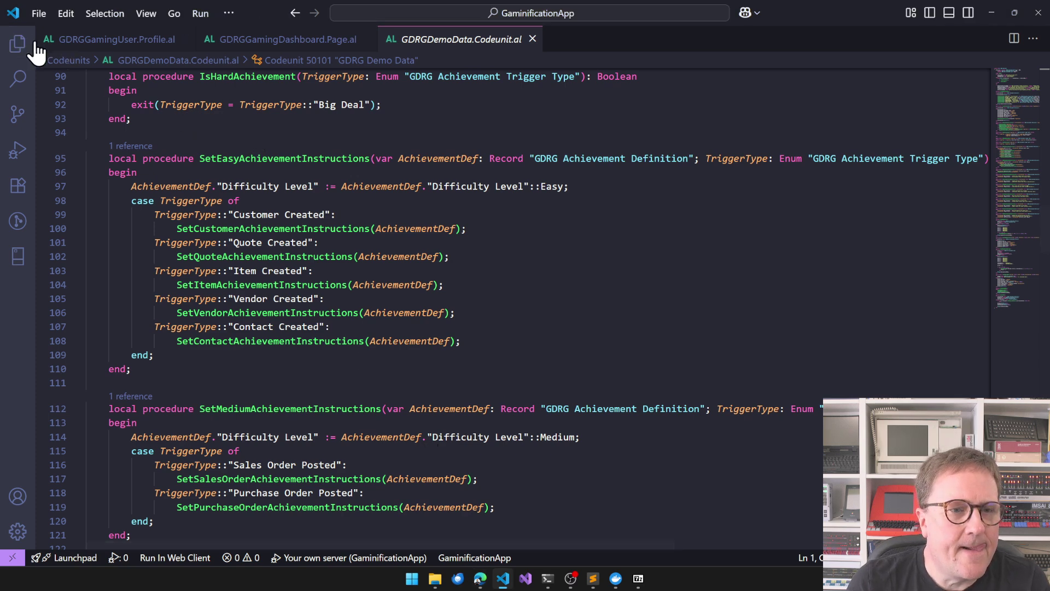
click(180, 243)
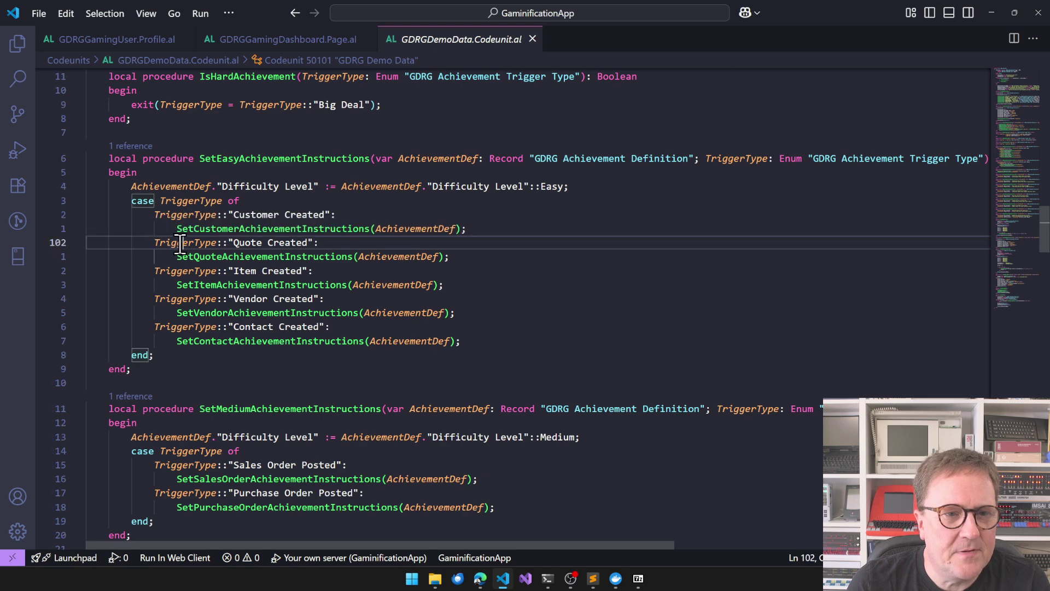
scroll(742, 230, right, 2)
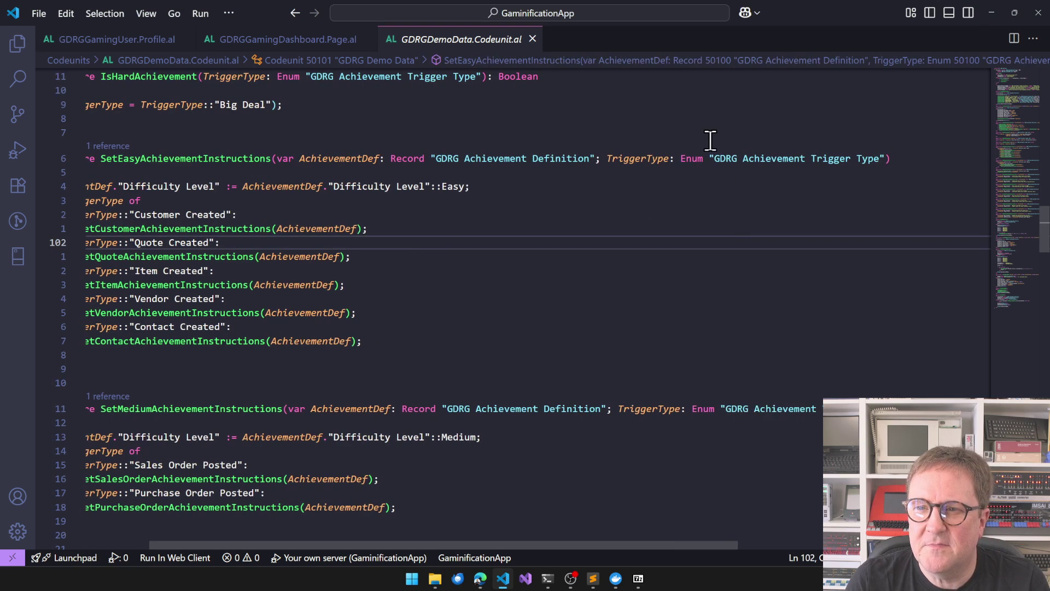
click(726, 159)
key(F12)
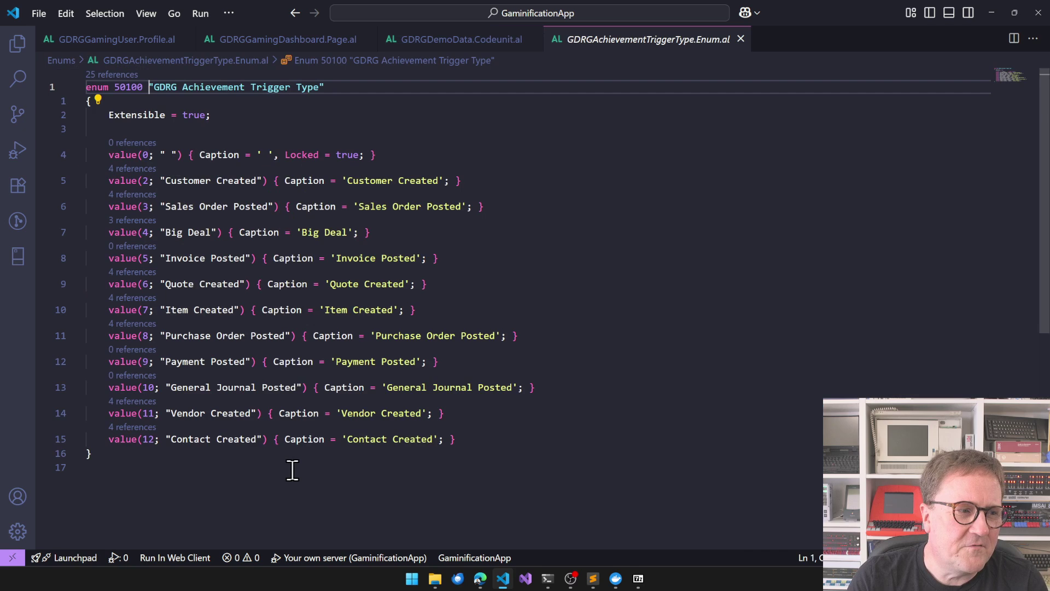
Step: Add a value with ordinal 13 named PostingGroup after "Contact Created" in the achievement trigger type enum
click(469, 437)
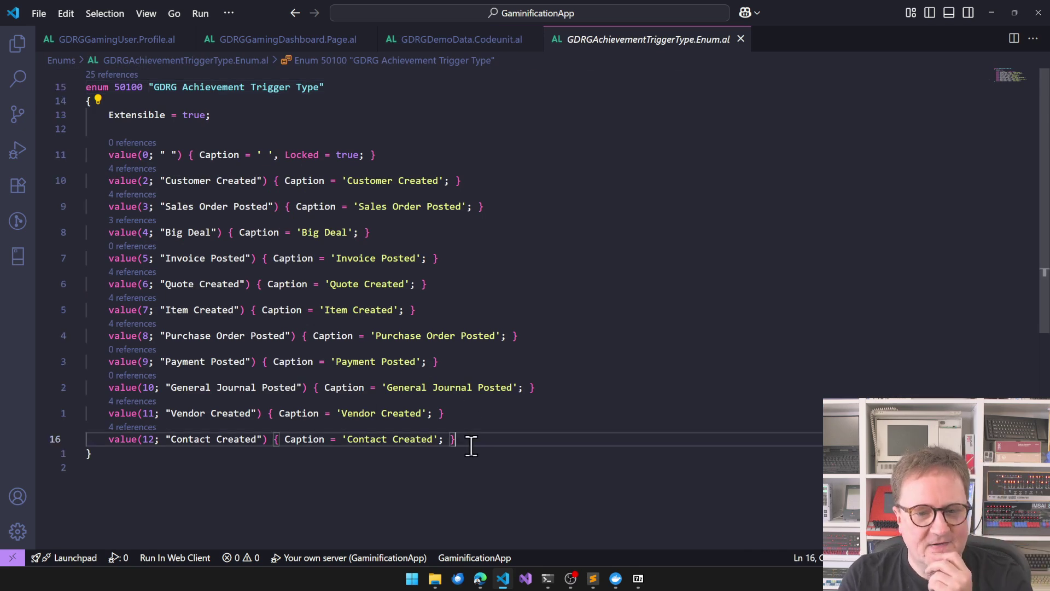
key(Return)
text(value)
key(Escape)
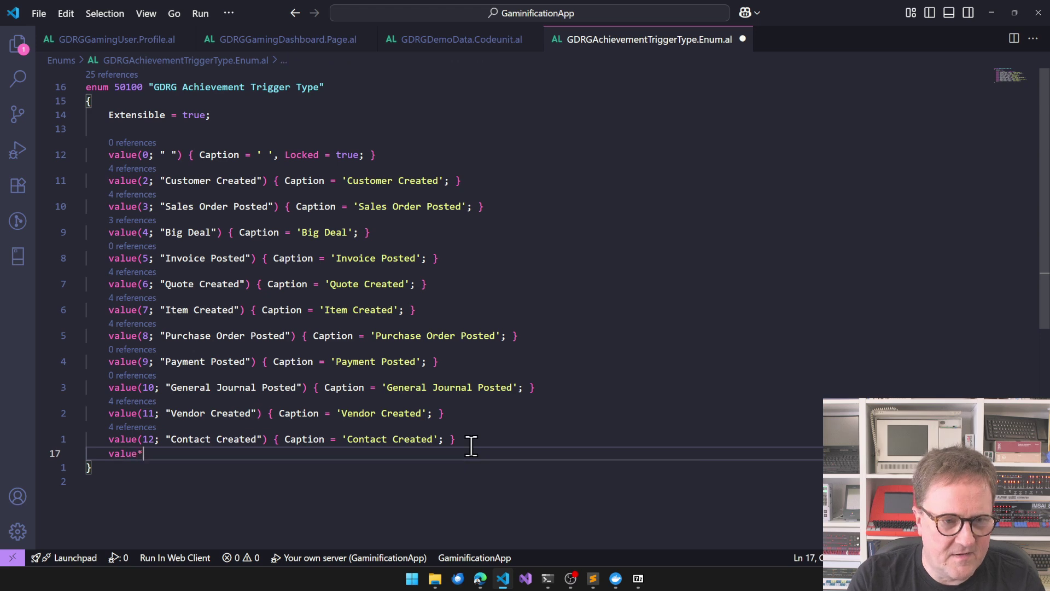
text((13;)
key(Escape)
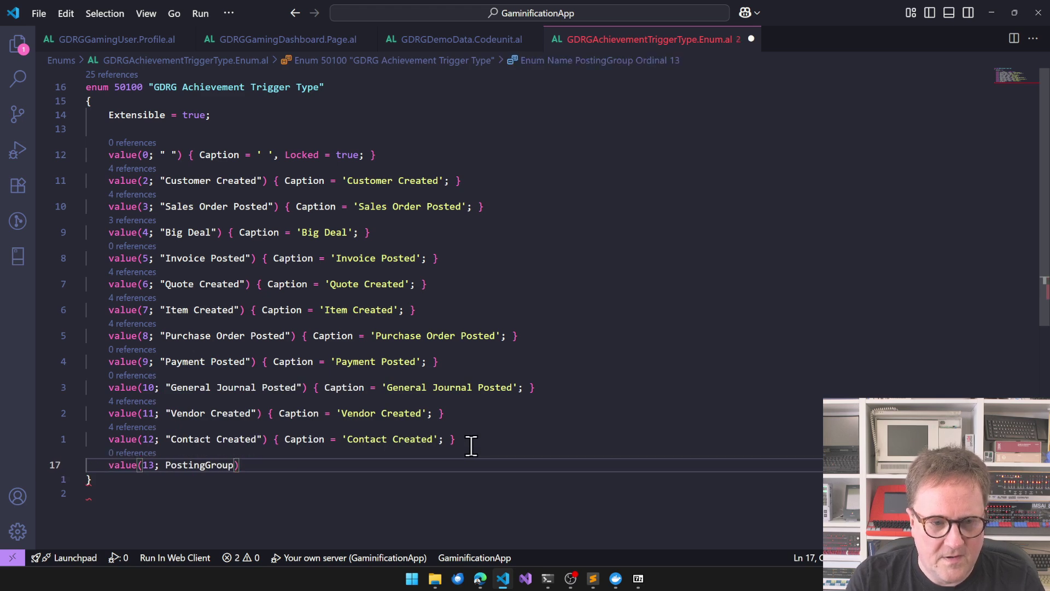
Step: Give the PostingGroup enum value the caption 'Customer Posting Group Created' and save the enum file
text({ Cap )
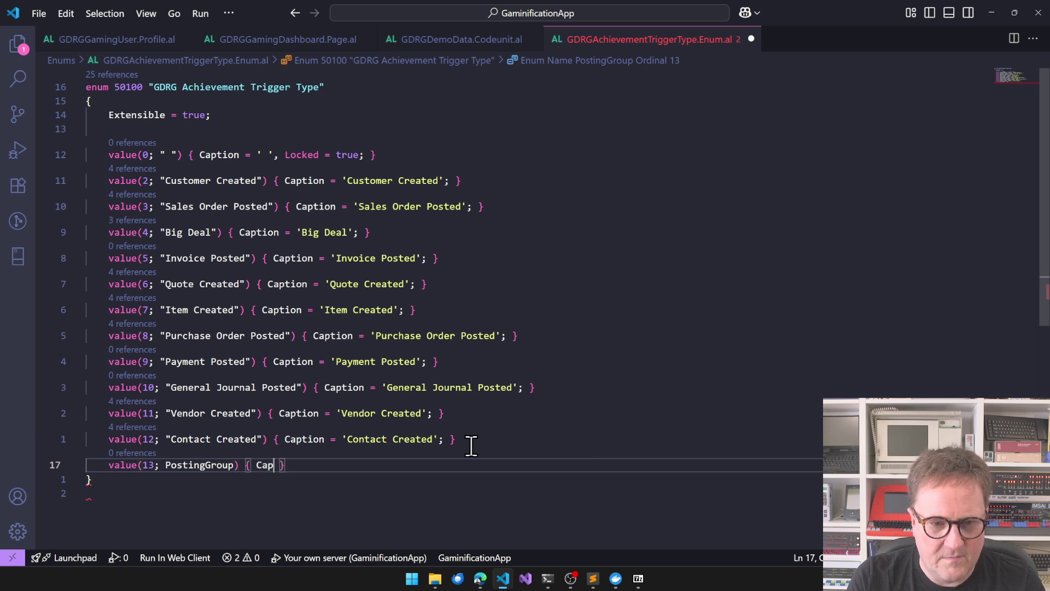
text(tion)
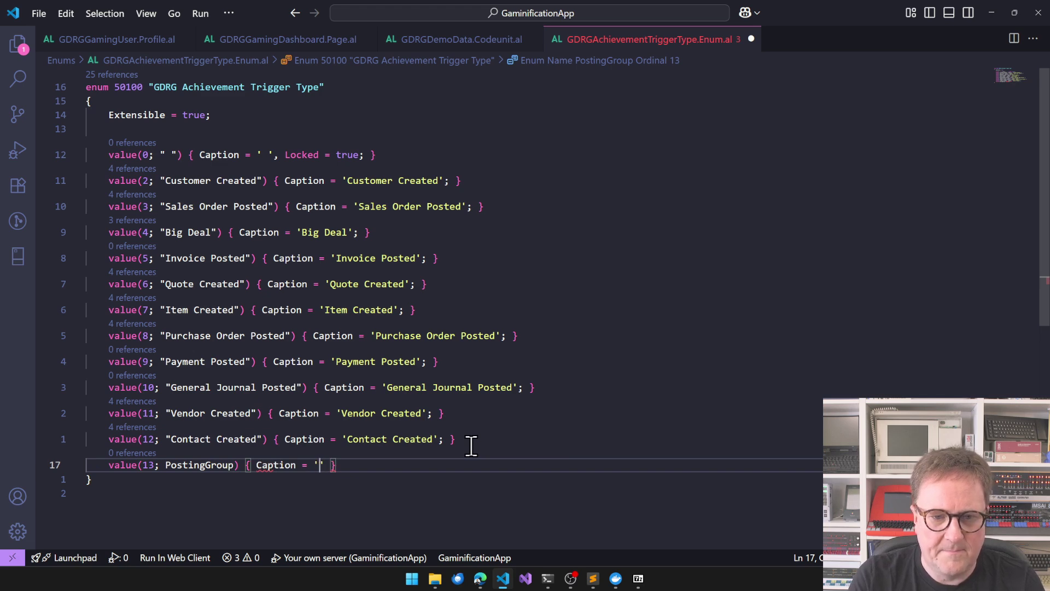
text( = 'Customer )
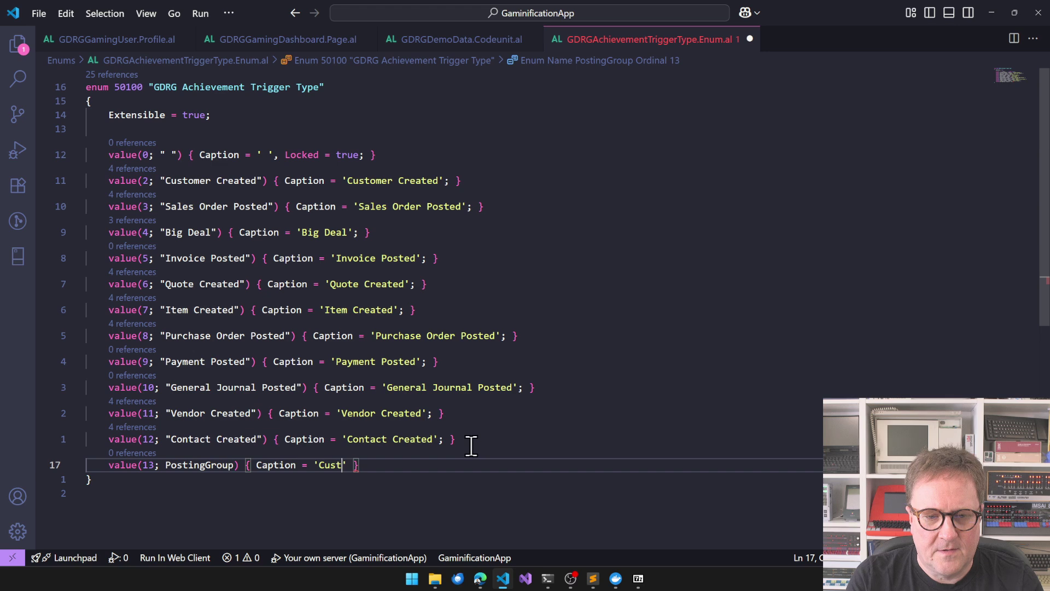
text(Posting Group Created)
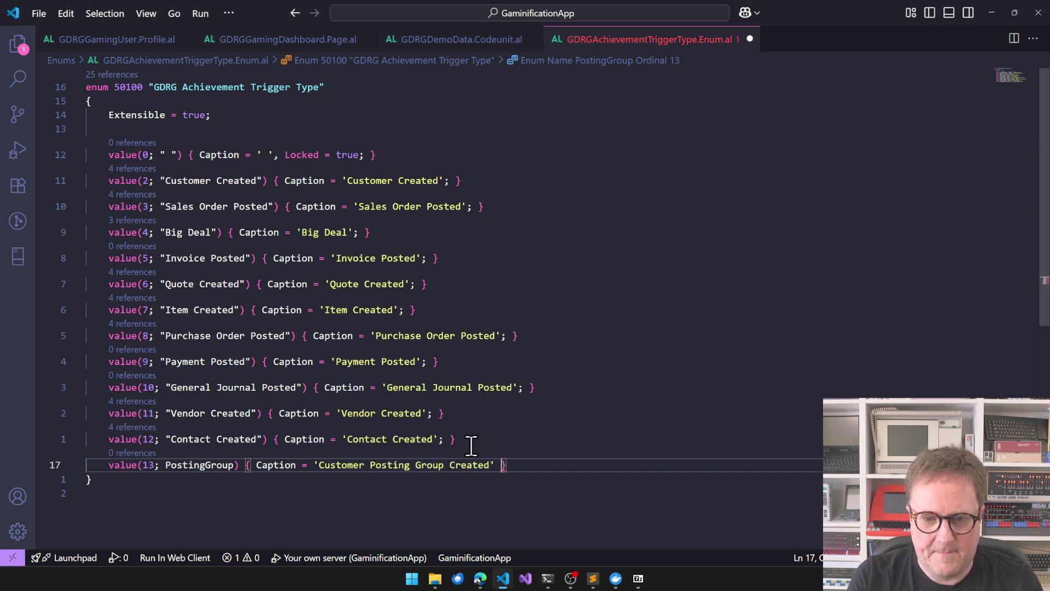
key(Down)
key(Up)
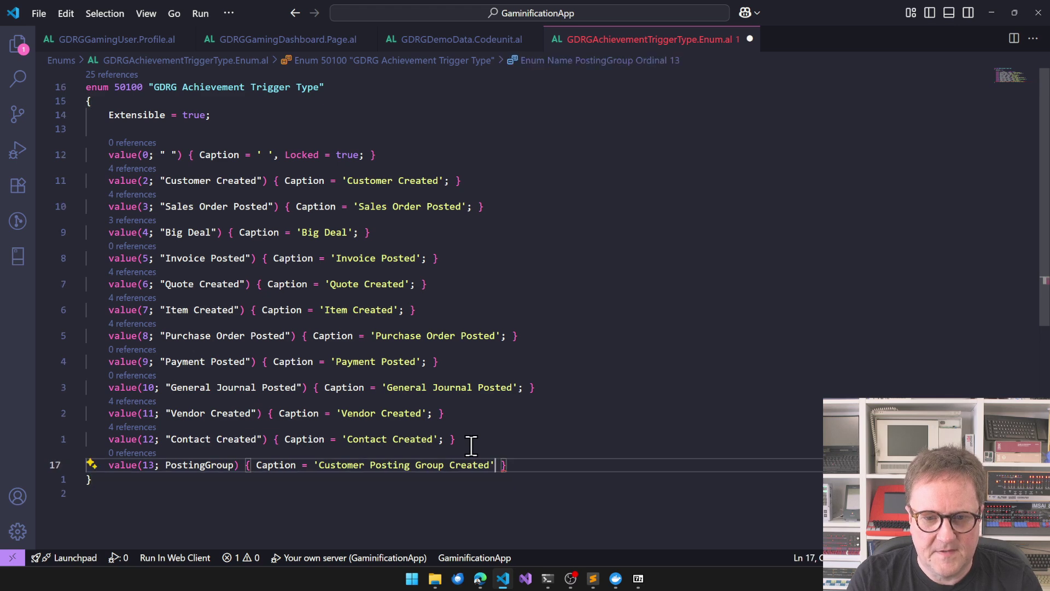
key(Down)
key(ctrl+s)
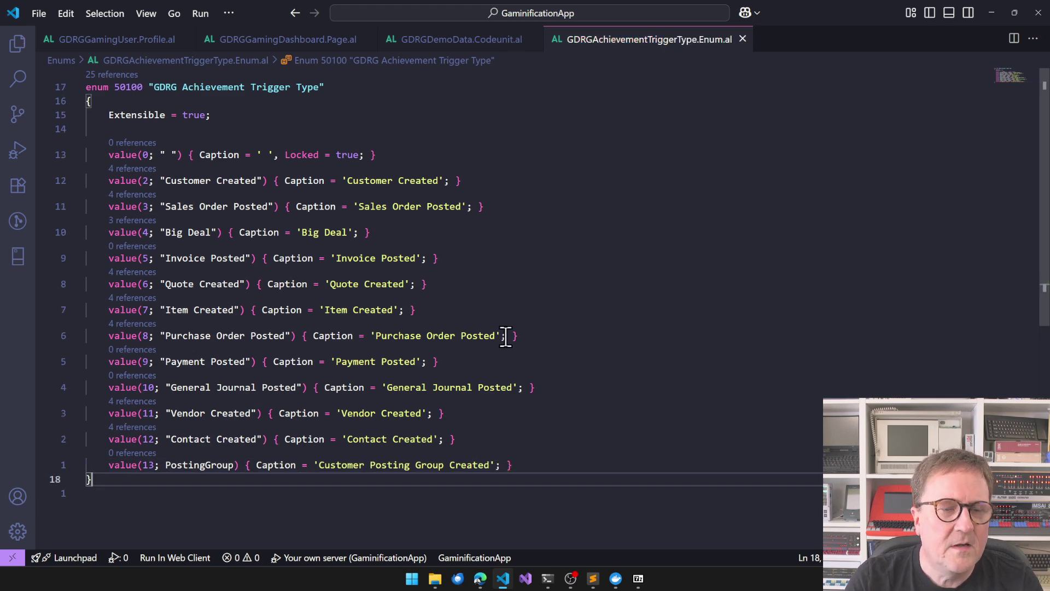
Step: Find all references to the "Contact Created" trigger type from GDRGDemoData.Codeunit.al and open its usage in GDRGAchievementEvents.Codeunit.al
key(ctrl+Tab)
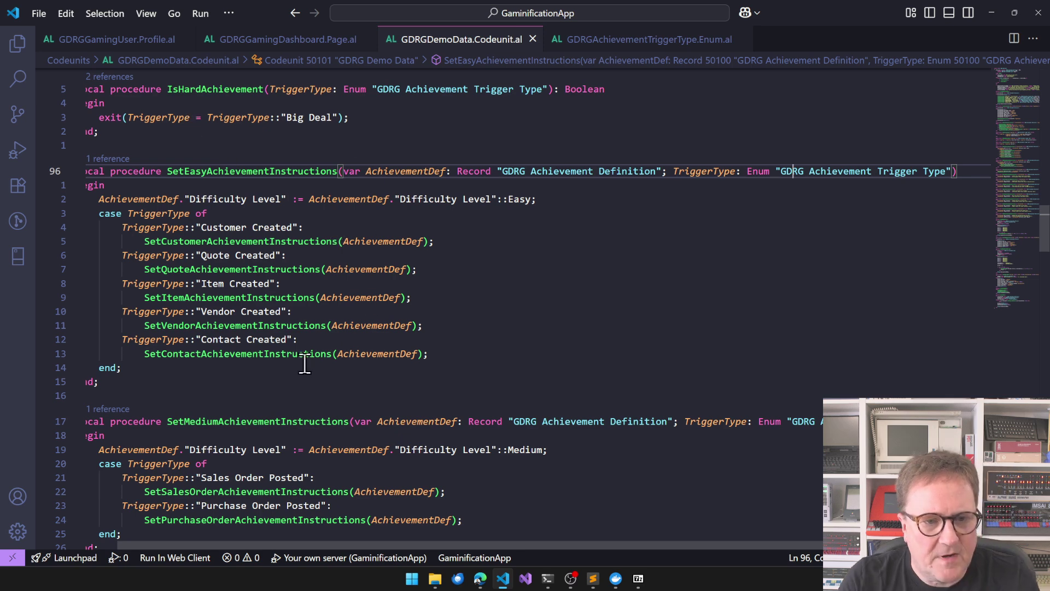
click(219, 340)
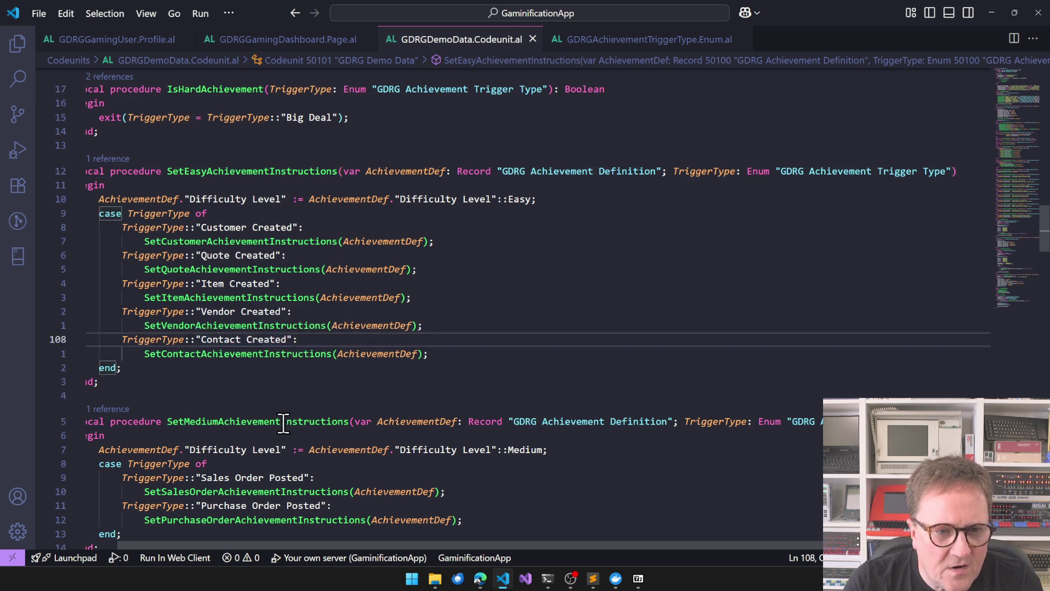
right_click(218, 339)
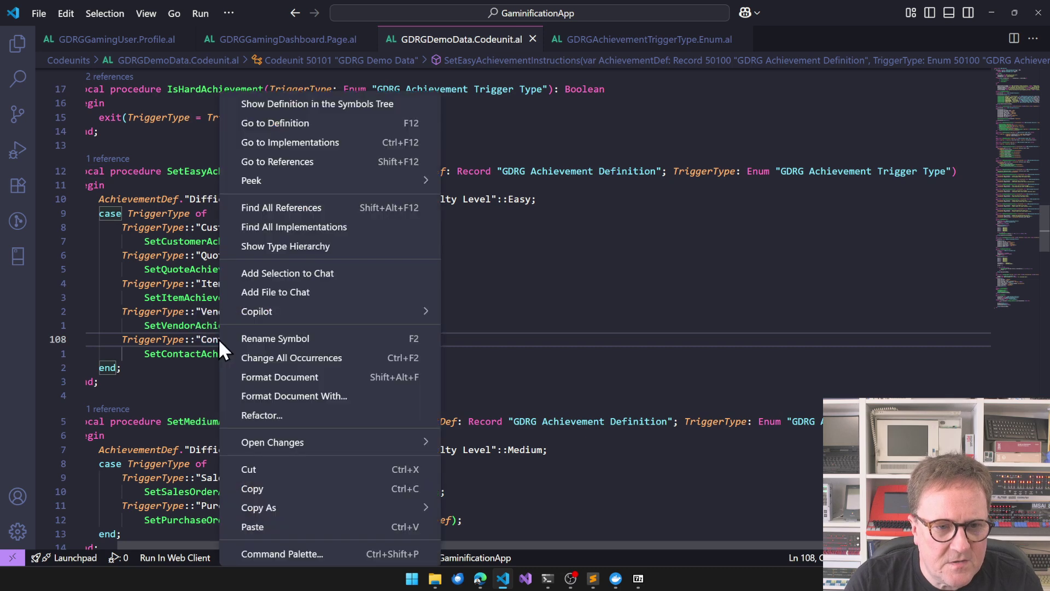
click(325, 212)
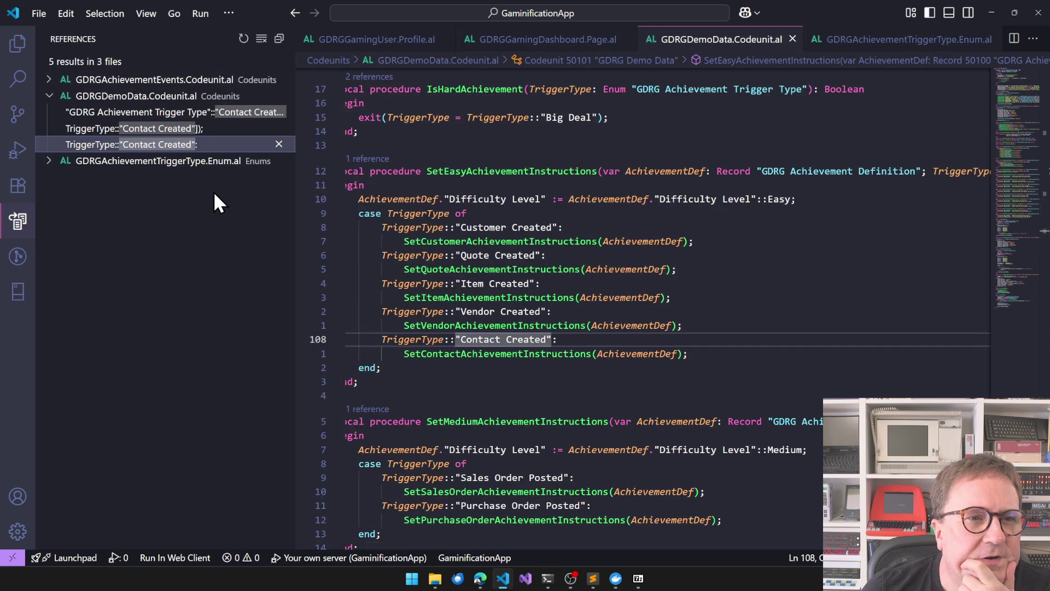
click(144, 81)
click(151, 99)
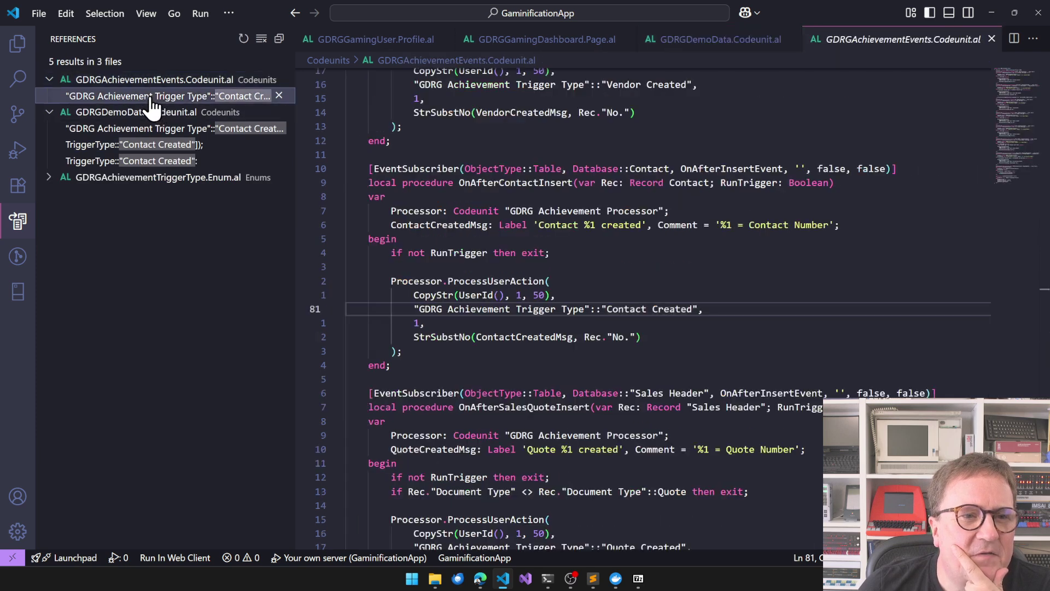
Step: Copy the whole OnAfterContactInsert event subscriber, including its EventSubscriber attribute
mouse_move(481, 286)
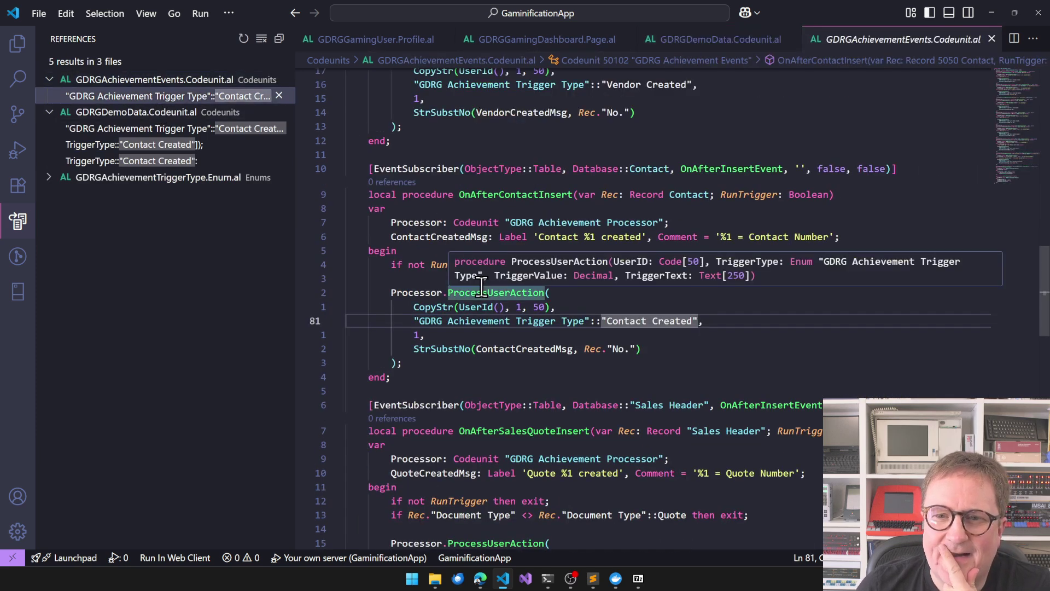
click(425, 377)
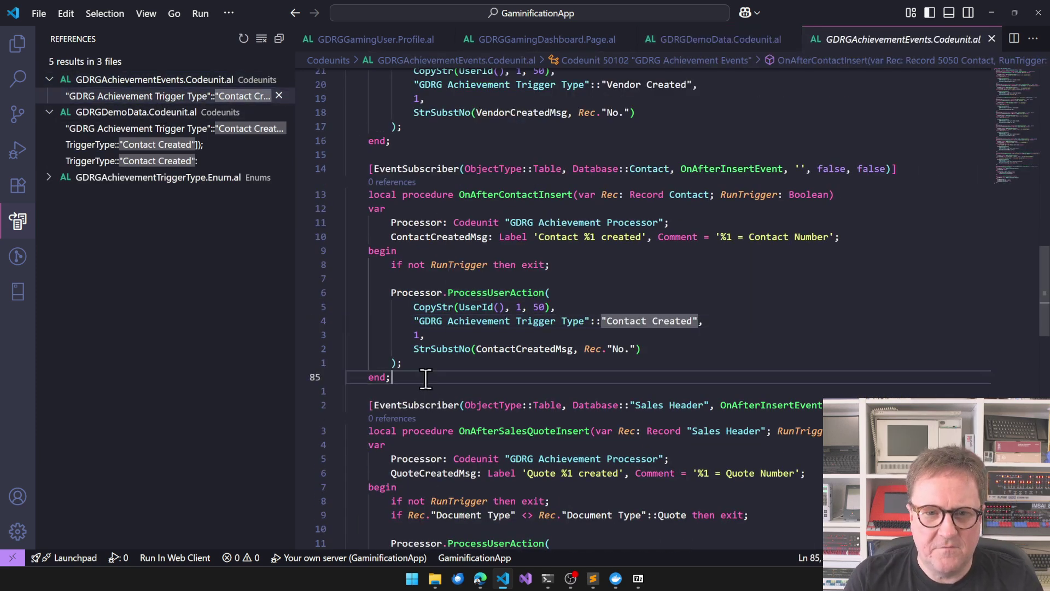
key(shift+Up)
key(shift+Up)
key(shift+Up)
key(shift+Up)
key(shift+Up)
key(shift+Up)
key(shift+Up)
key(shift+Up)
key(shift+Up)
key(shift+Up)
key(shift+Up)
key(shift+Up)
key(shift+Up)
key(shift+Up)
key(shift+Up)
key(ctrl+c)
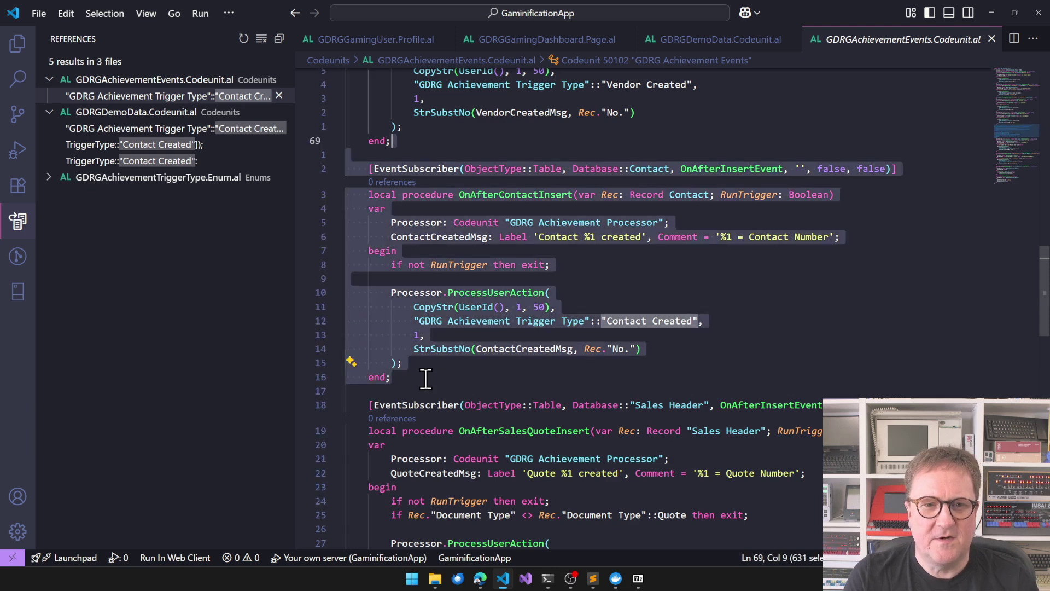
key(shift+Down)
key(shift+Right)
key(shift+Right)
key(shift+Right)
key(shift+Right)
key(shift+Right)
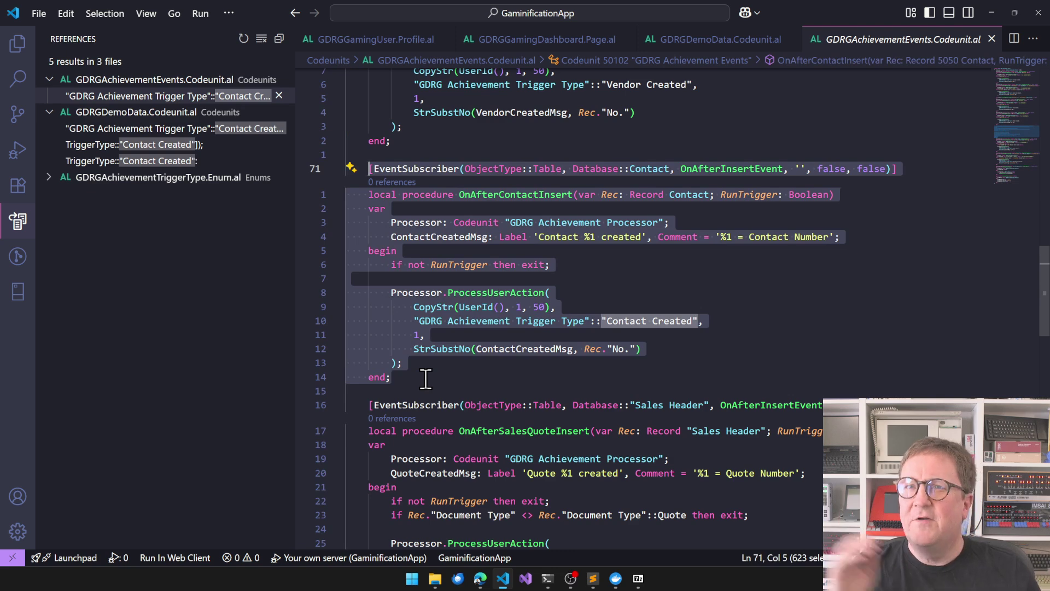
Step: Paste the copied subscriber between the OnGamingDashboardOpen and CreateUserProfile procedures
key(Down)
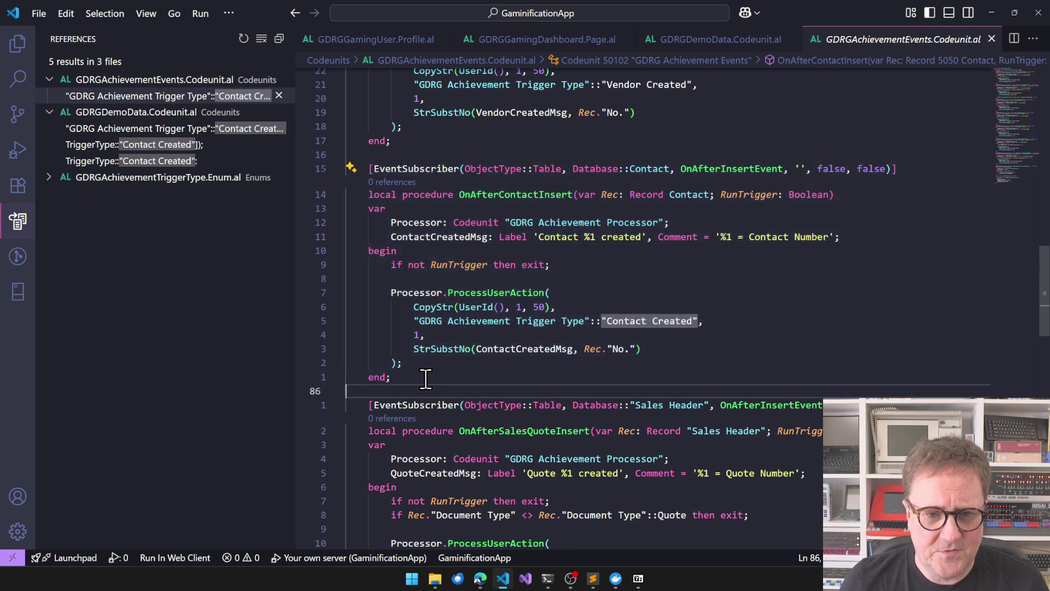
key(Page_Down)
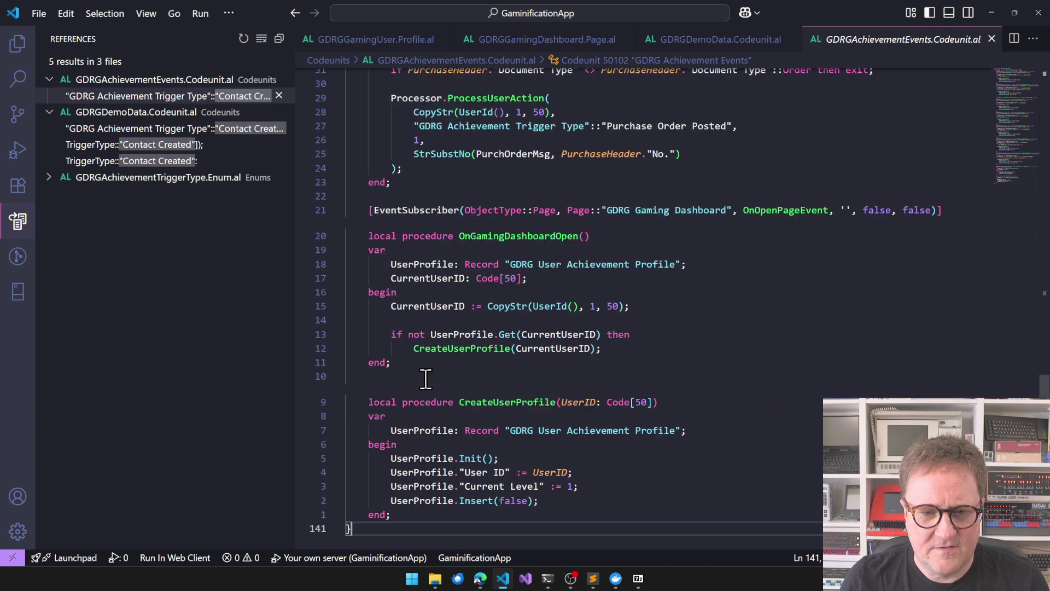
key(Down)
key(Down)
key(Down)
key(Down)
key(Down)
key(Down)
key(Down)
key(Down)
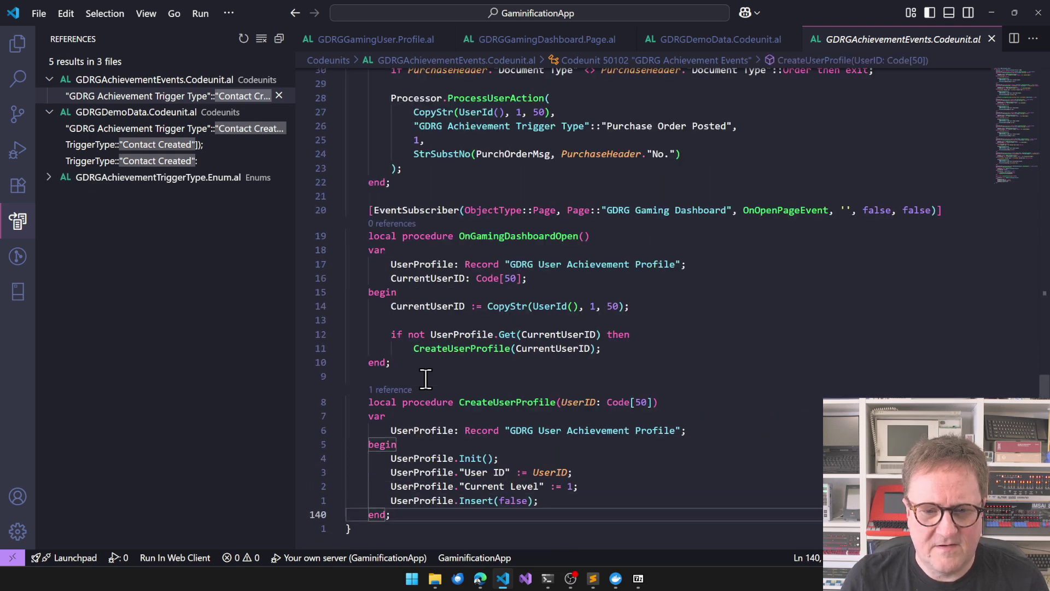
key(Up)
key(Up)
key(Up)
key(Up)
key(Up)
key(Up)
key(Up)
key(Up)
key(Up)
key(Up)
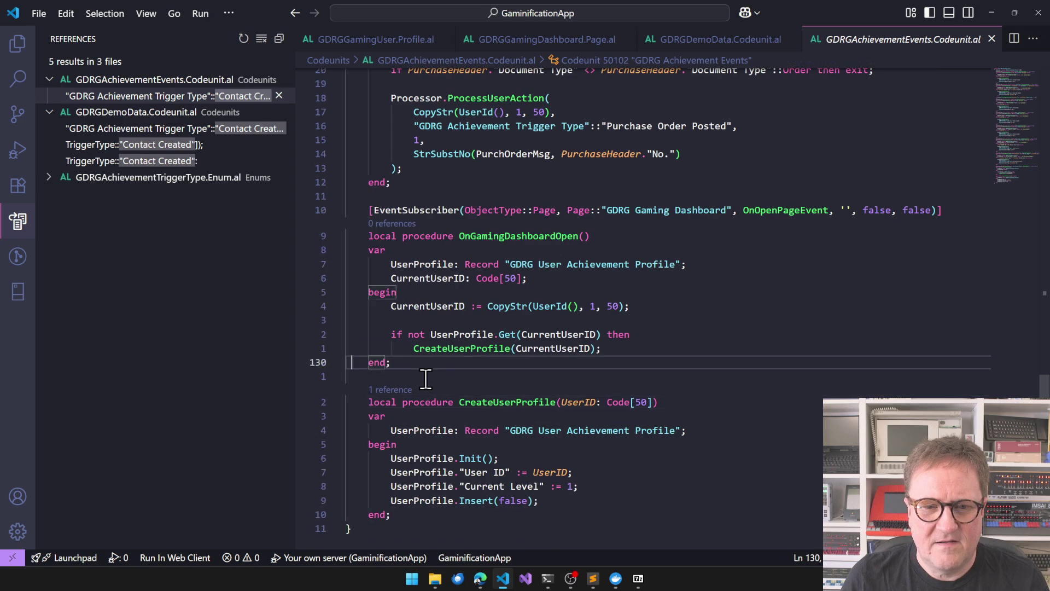
key(Down)
key(Return)
key(ctrl+v)
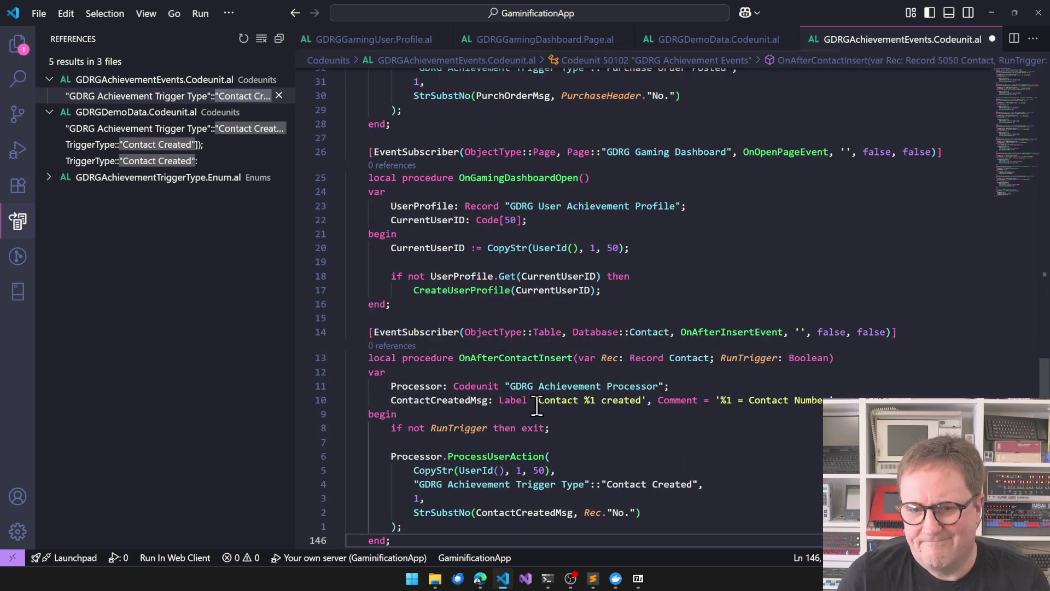
Step: Change the pasted subscriber's database table from Contact to "Customer Posting Group"
scroll(537, 407, down, 1)
double_click(650, 295)
text(Cus)
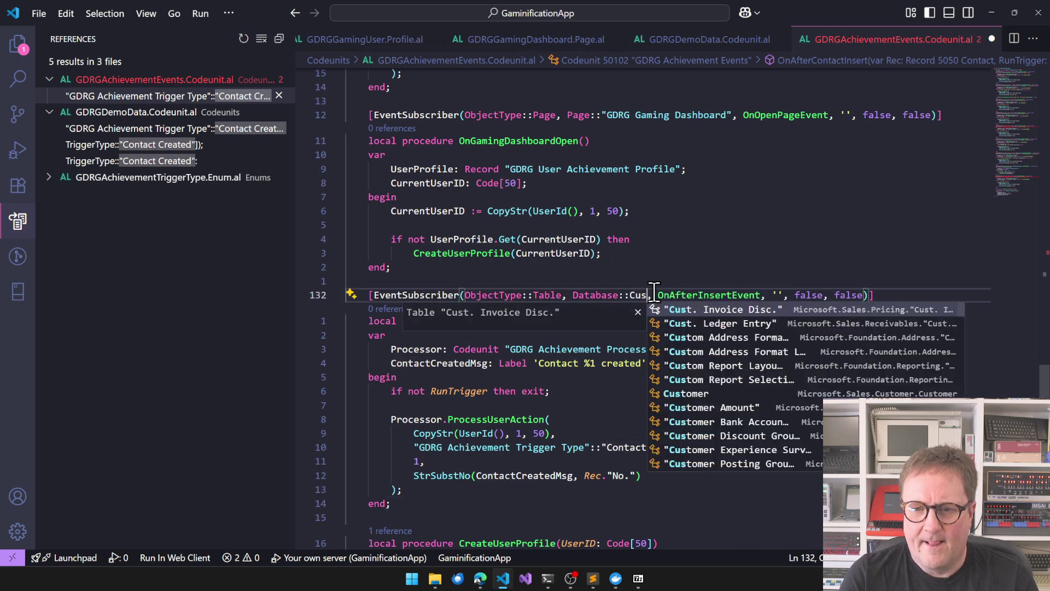
text(tomerpost)
key(Return)
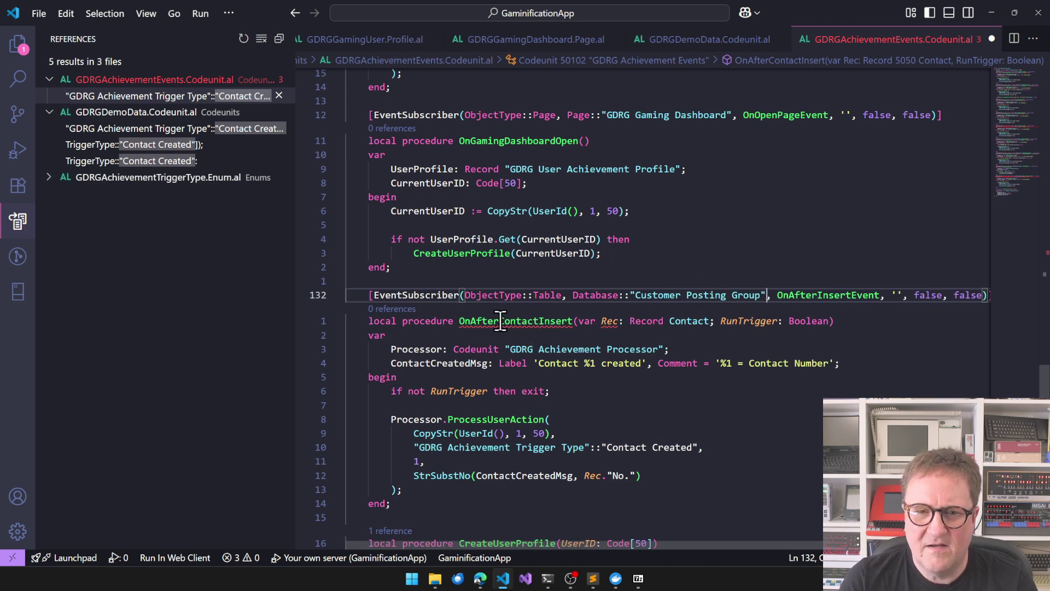
Step: Rename the pasted subscriber procedure to OnAfterCustomerPostingGroupInsert
click(525, 320)
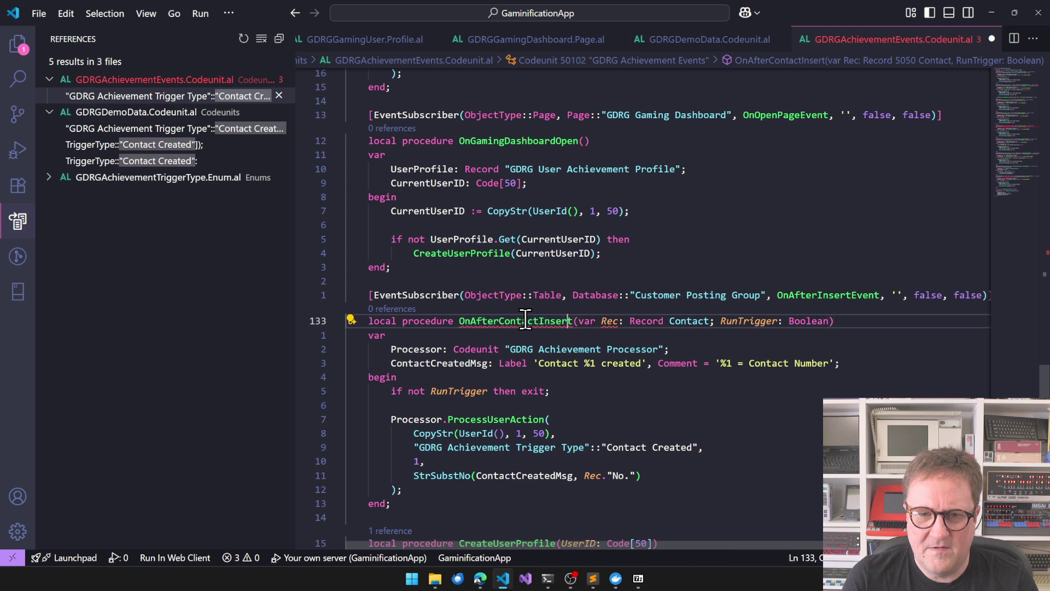
key(BackSpace)
key(BackSpace)
key(BackSpace)
key(BackSpace)
key(BackSpace)
key(BackSpace)
key(BackSpace)
key(BackSpace)
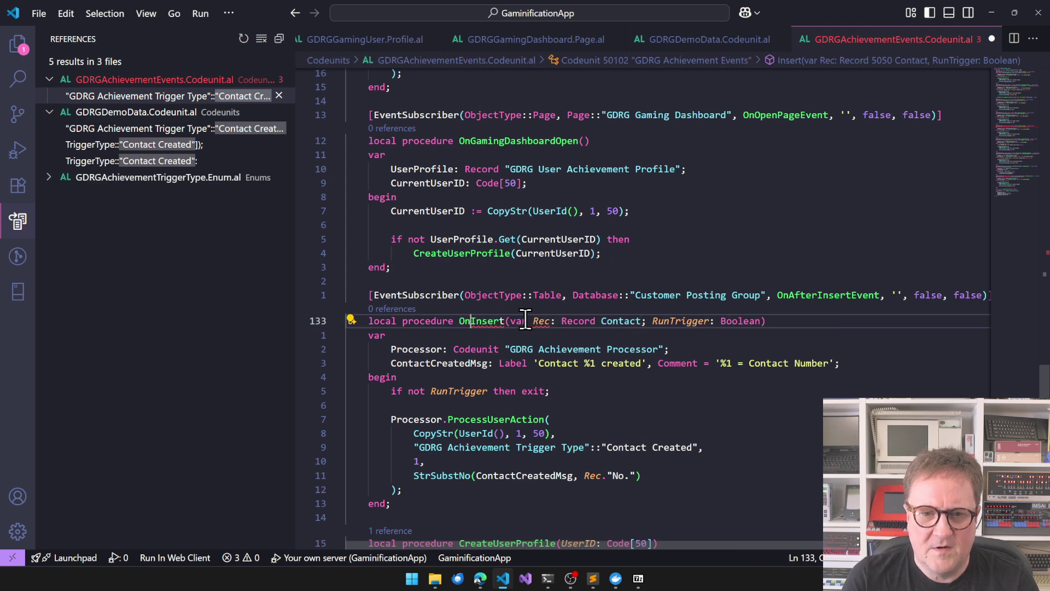
text(rCustomerPOstingGro)
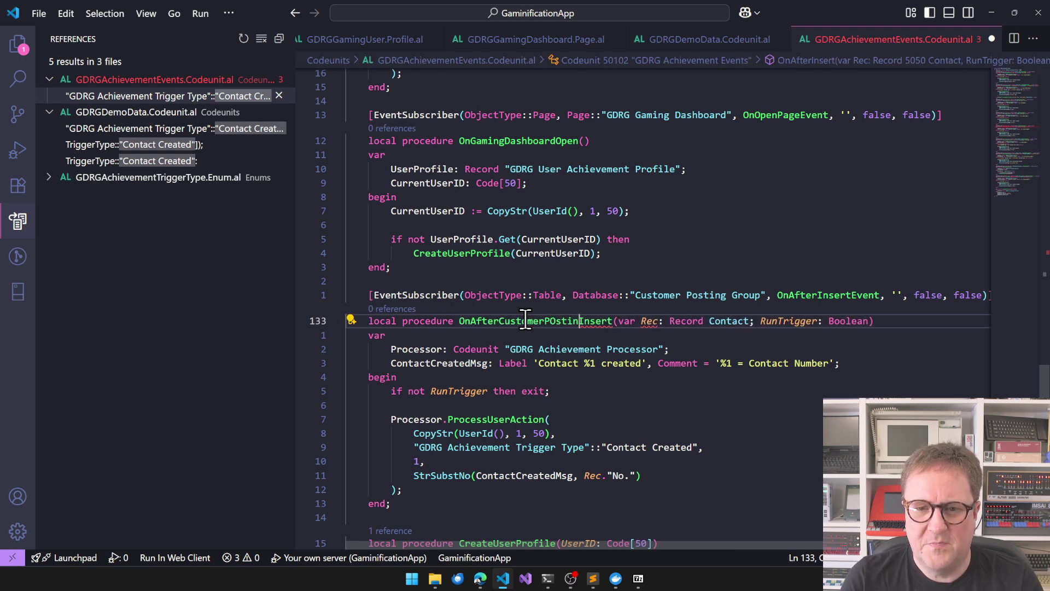
text(up)
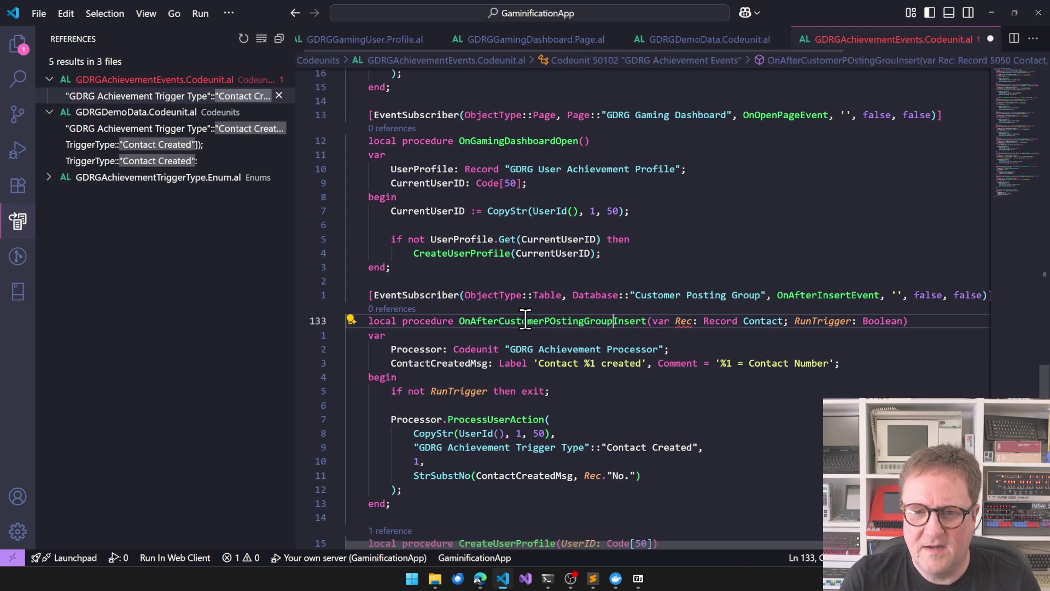
key(BackSpace)
text(o)
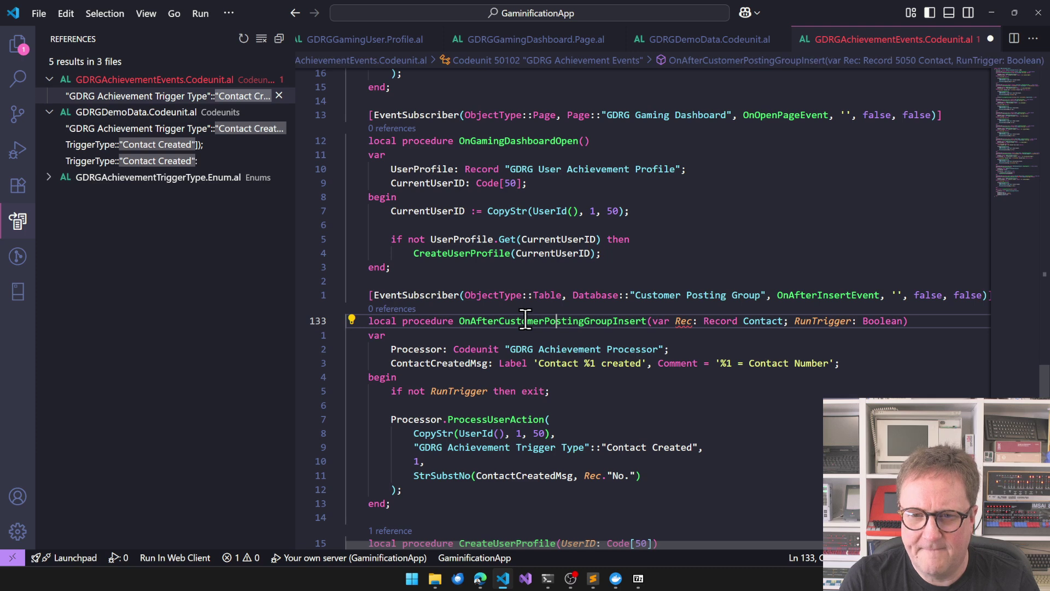
Step: Save the events codeunit, compile the app package and jump to the code location reported by the compiler
click(694, 362)
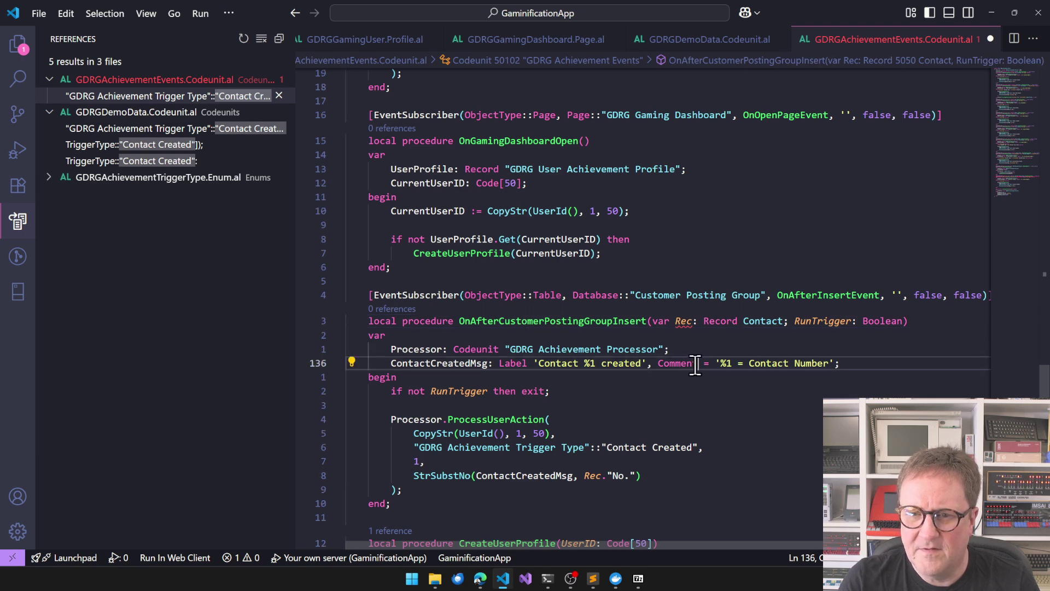
scroll(815, 371, right, 1)
click(660, 320)
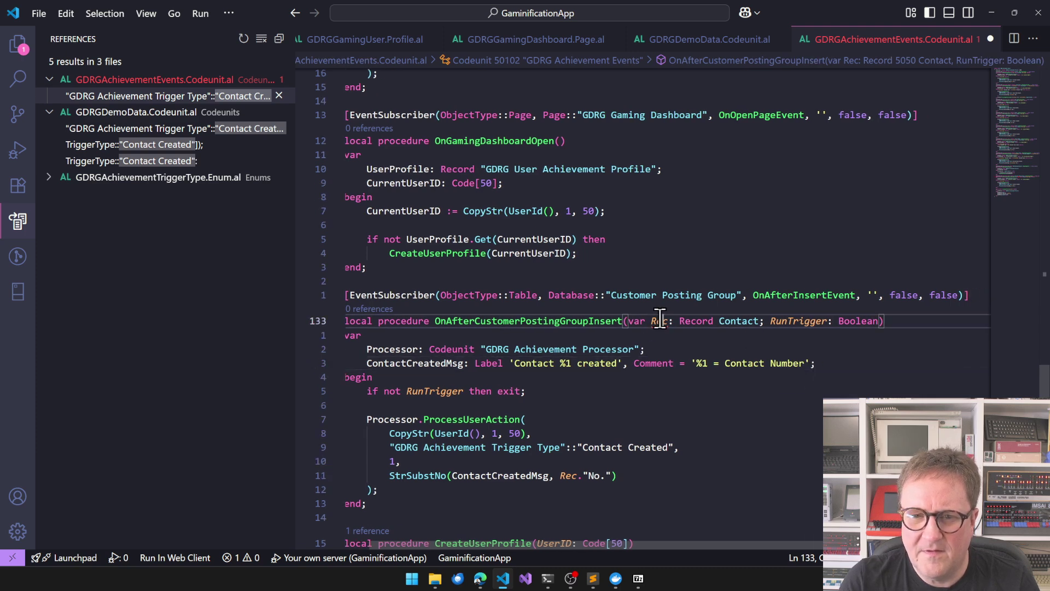
click(595, 380)
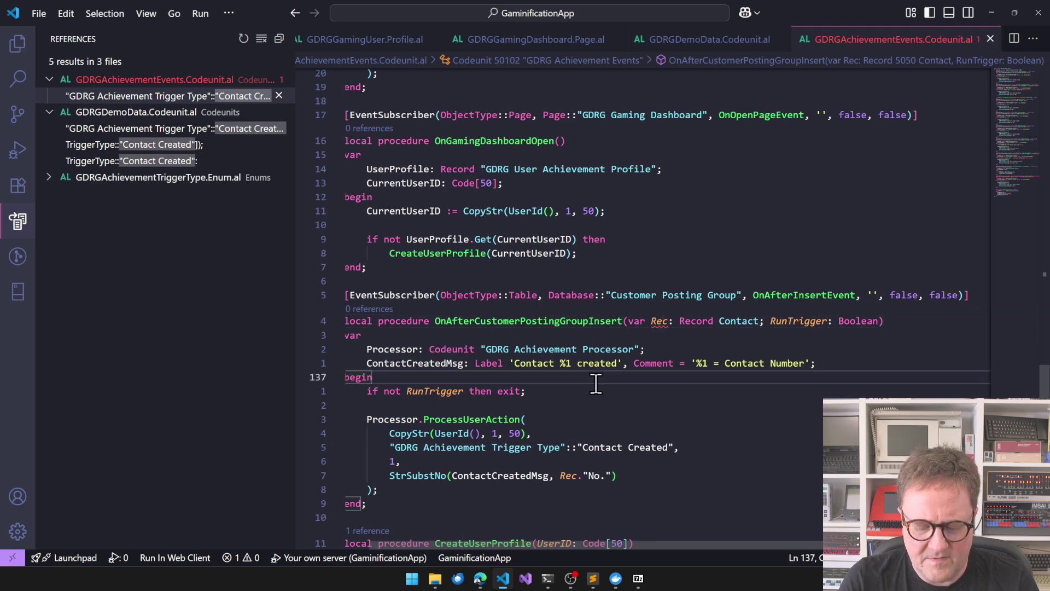
key(ctrl+shift+b)
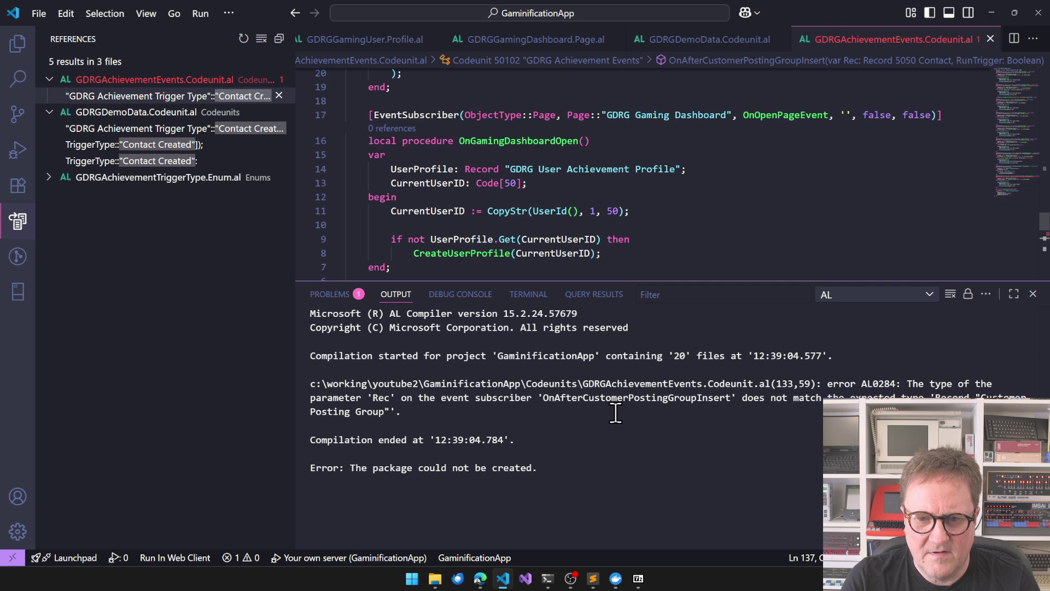
ctrl+click(510, 382)
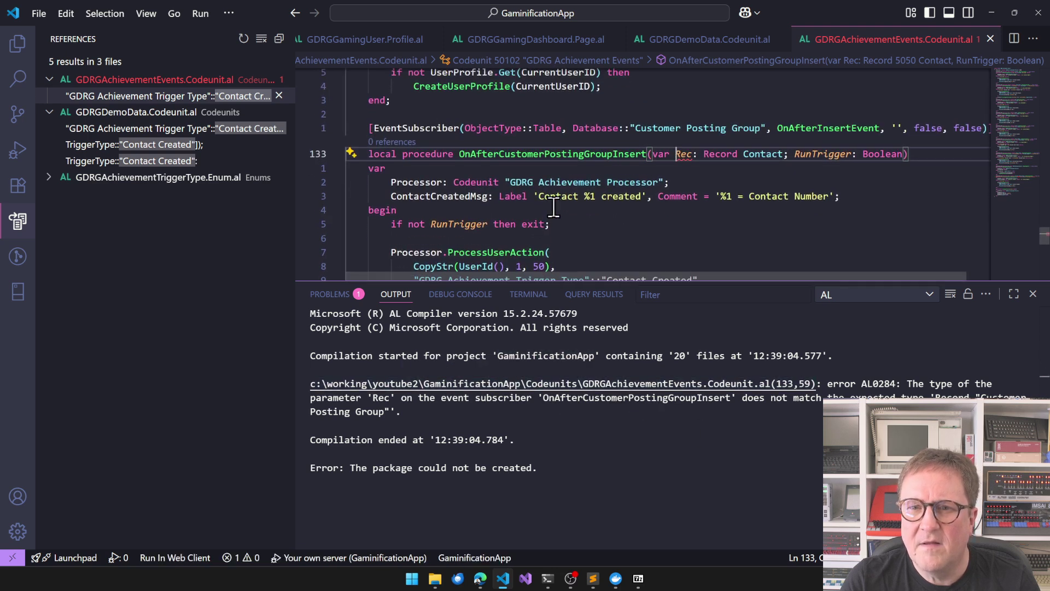
Step: Reselect OnAfterInsertEvent as the subscribed event of the "Customer Posting Group" event subscriber
scroll(683, 198, up, 1)
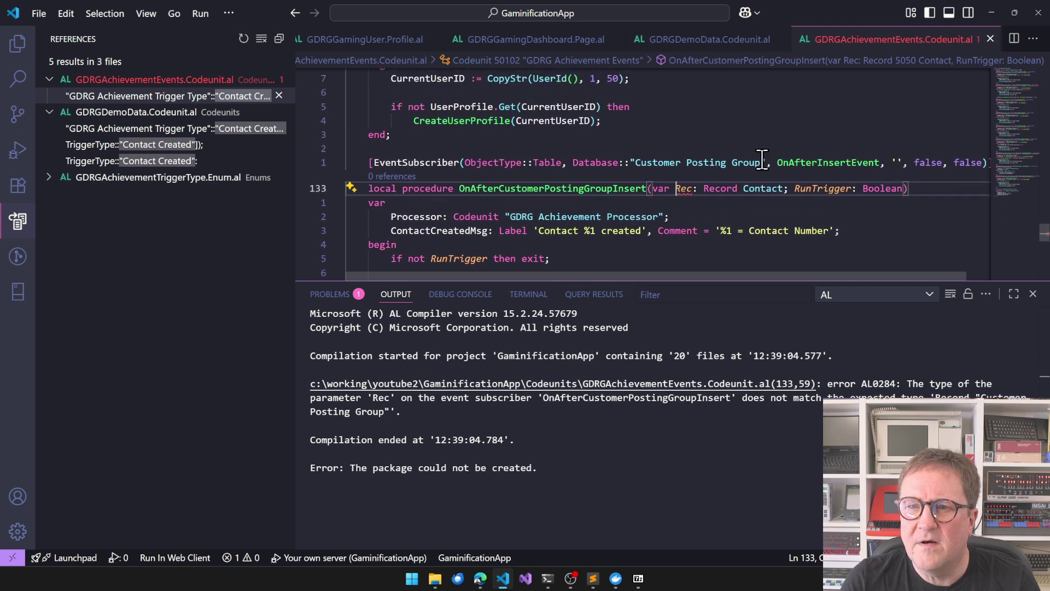
double_click(830, 163)
key(BackSpace)
key(ctrl+space)
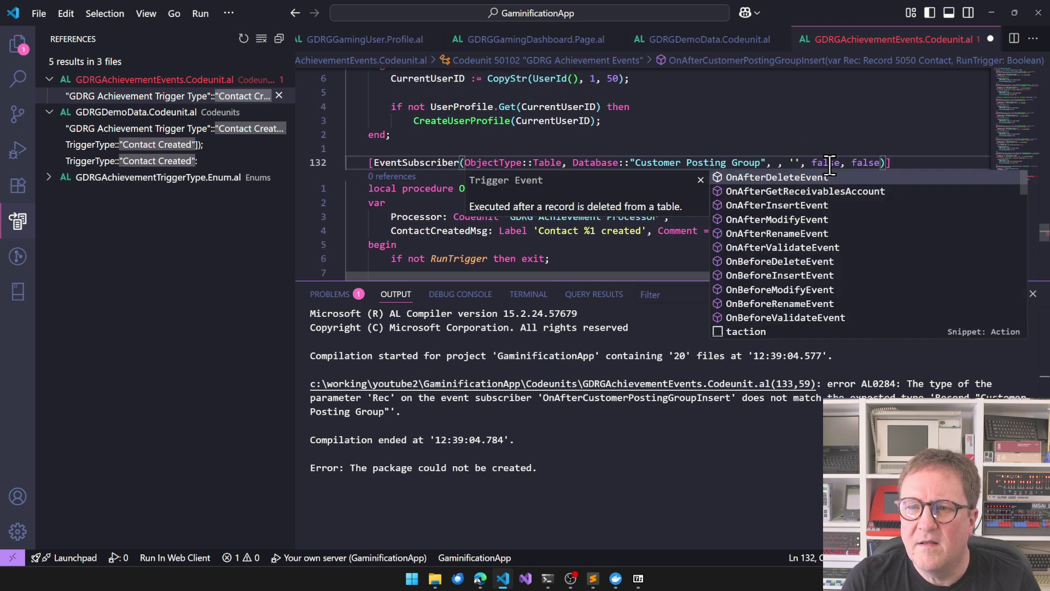
key(Down)
key(Down)
key(Return)
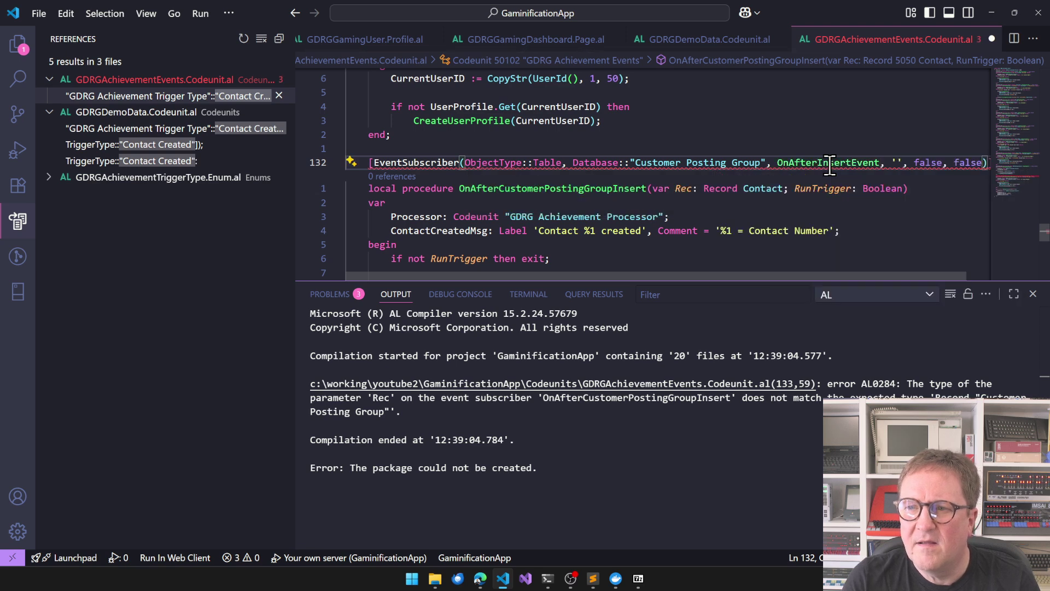
Step: Replace the parameters of OnAfterCustomerPostingGroupInsert with var Rec: Record "Customer Posting Group"
mouse_move(650, 188)
mouse_down()
mouse_move(683, 174)
mouse_move(930, 174)
mouse_up()
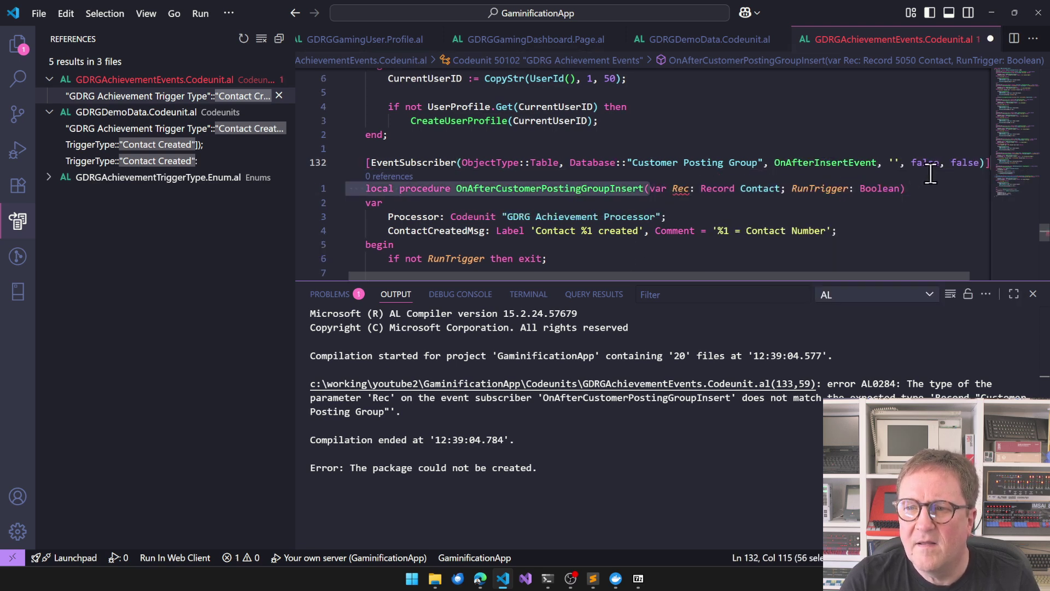
key(BackSpace)
key(ctrl+space)
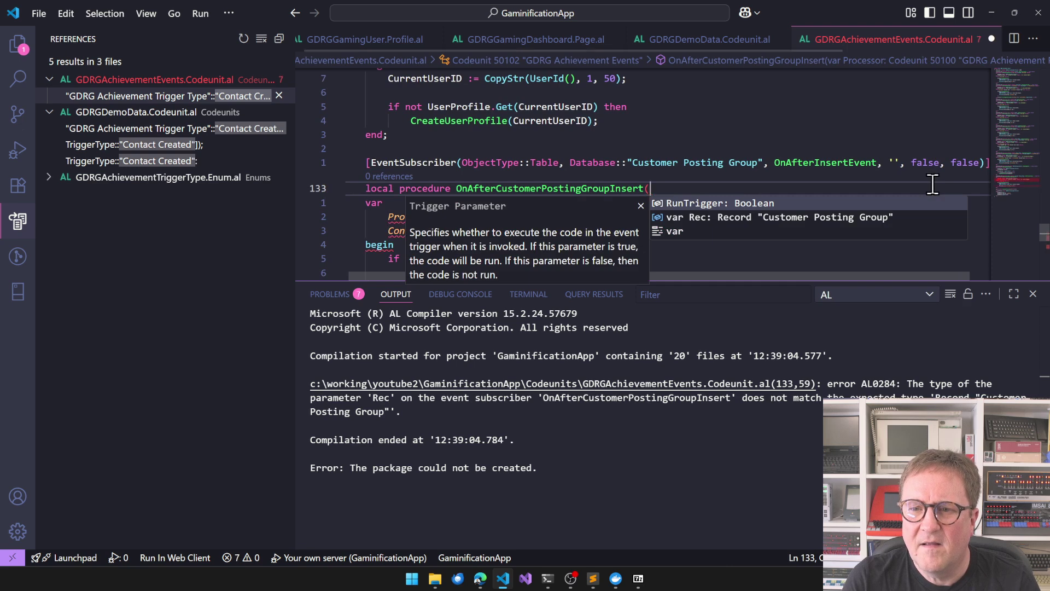
key(Down)
key(Return)
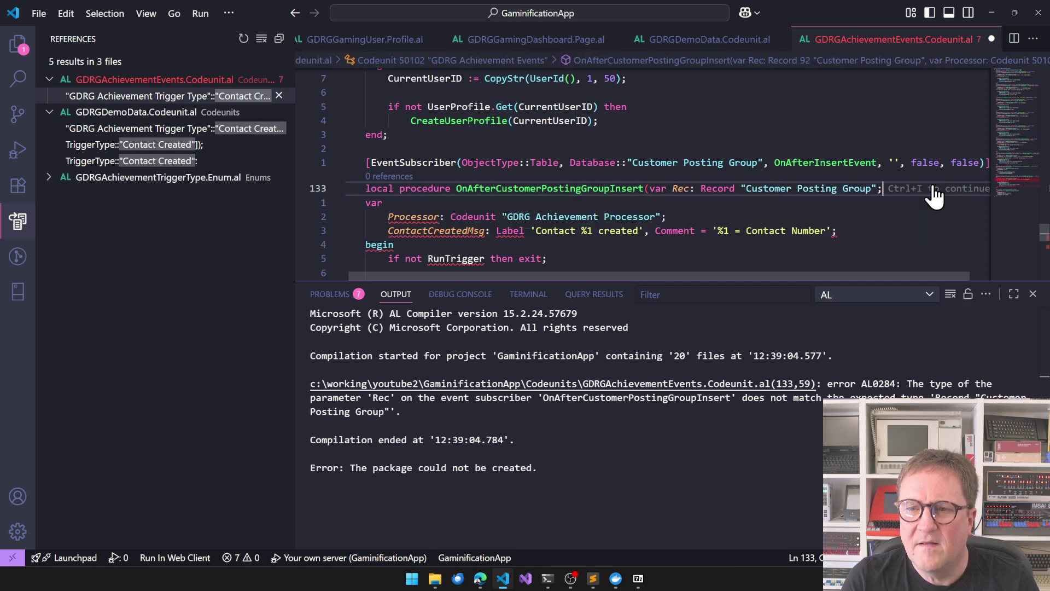
key(BackSpace)
text())
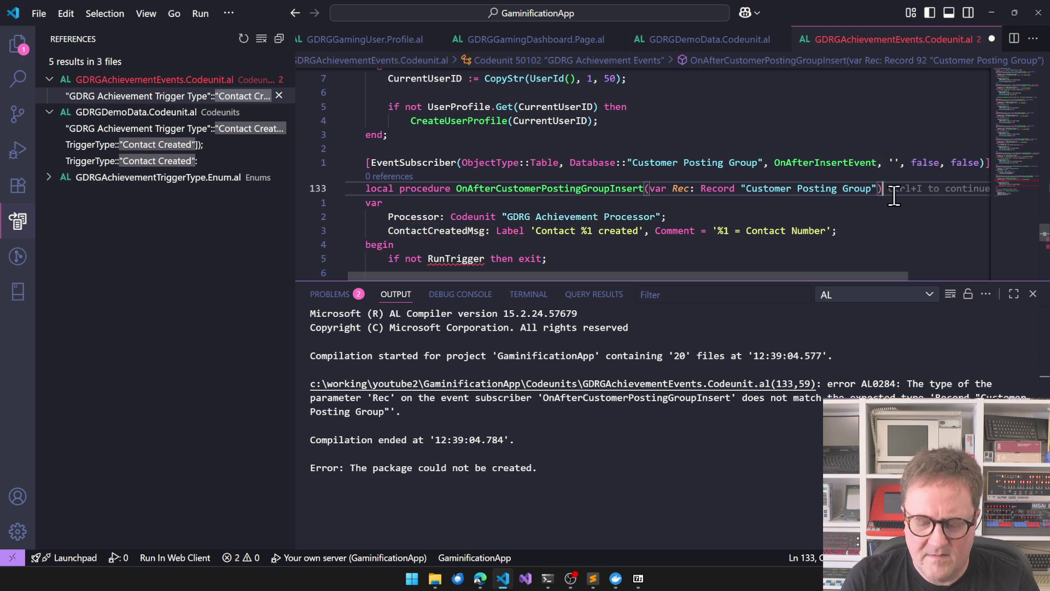
Step: Hide the compiler output and add a RunTrigger: Boolean parameter to OnAfterCustomerPostingGroupInsert
key(ctrl+j)
scroll(693, 295, up, 3)
scroll(692, 297, up, 1)
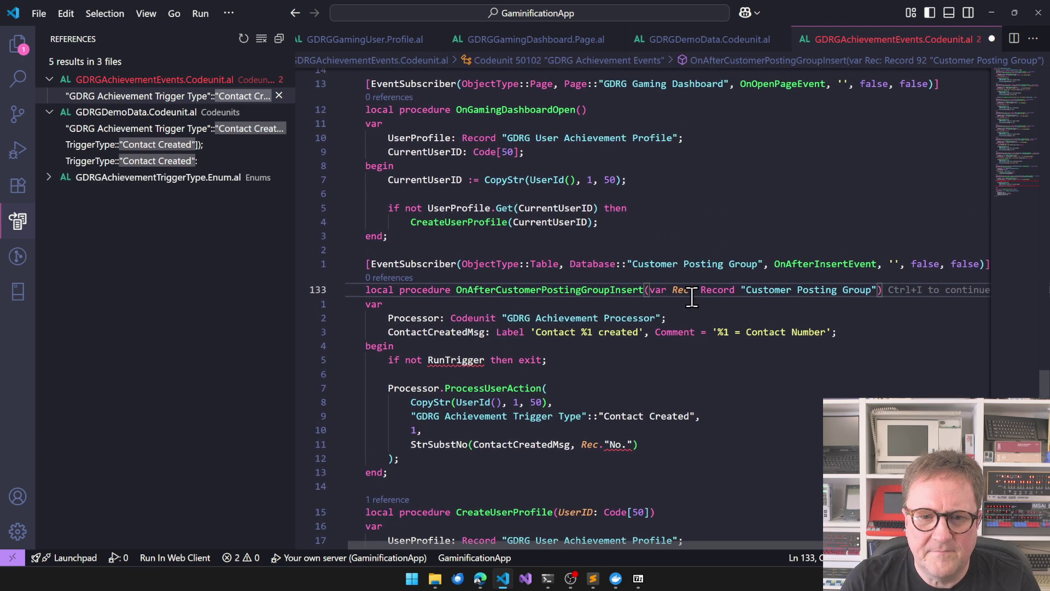
text(;)
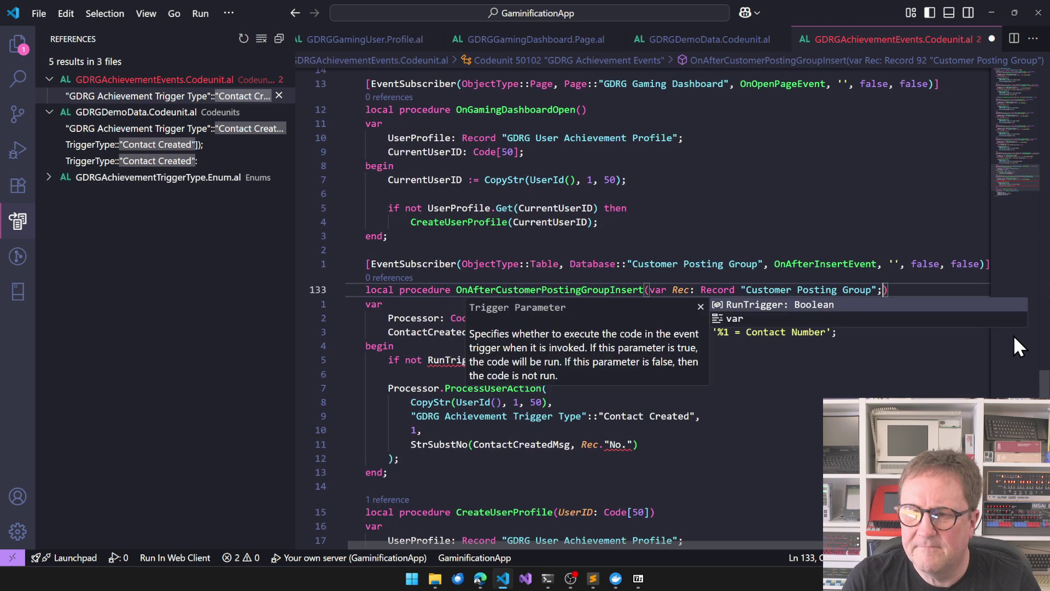
key(Tab)
Step: Change the trigger type passed to ProcessUserAction in the posting group subscriber to PostingGroup
key(Down)
key(Down)
key(Down)
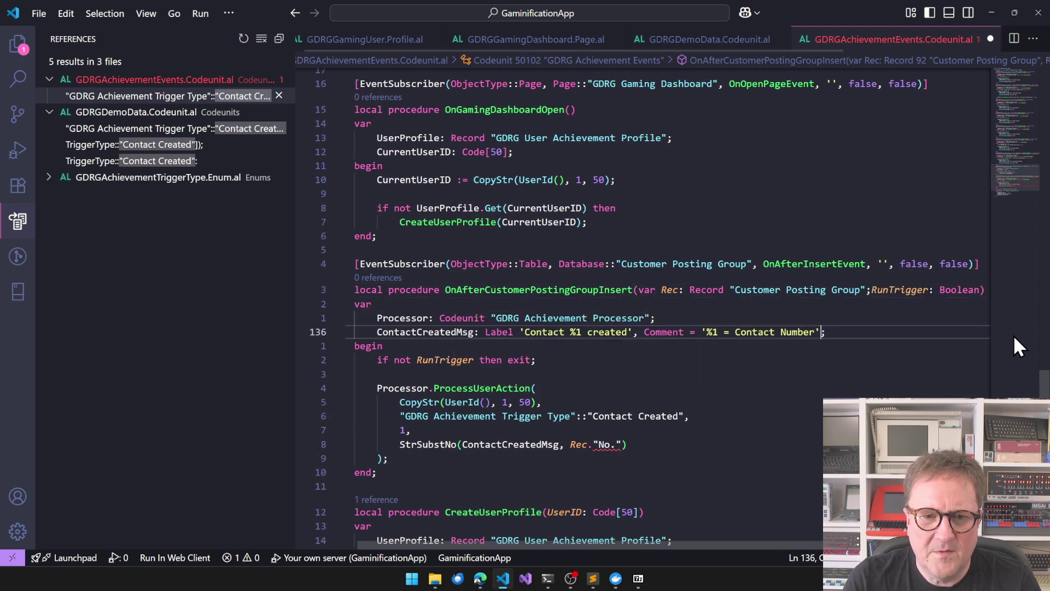
key(Down)
key(Down)
scroll(538, 405, down, 2)
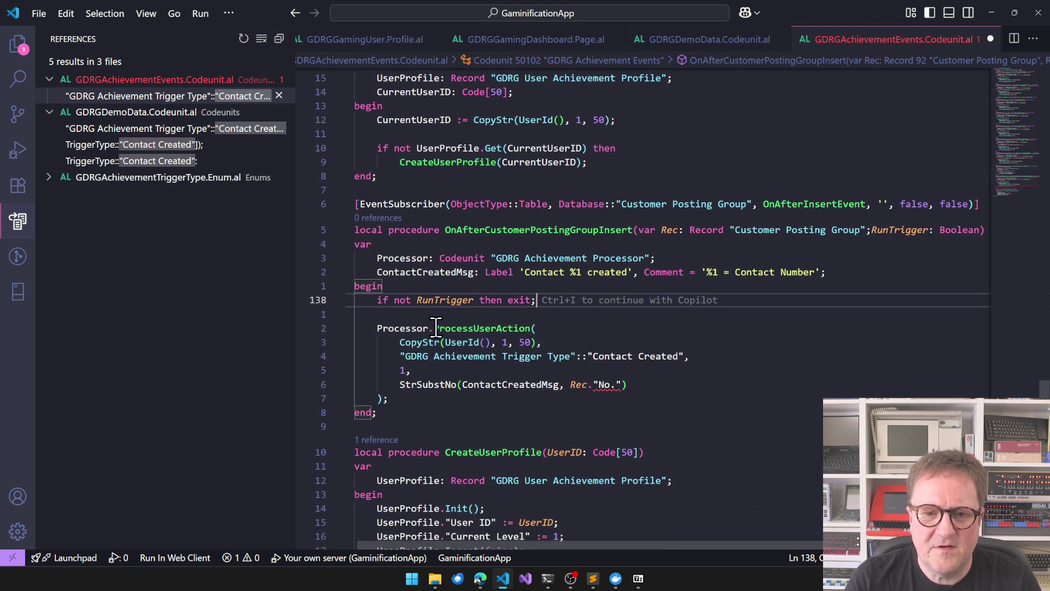
click(593, 354)
drag(592, 354, 685, 356)
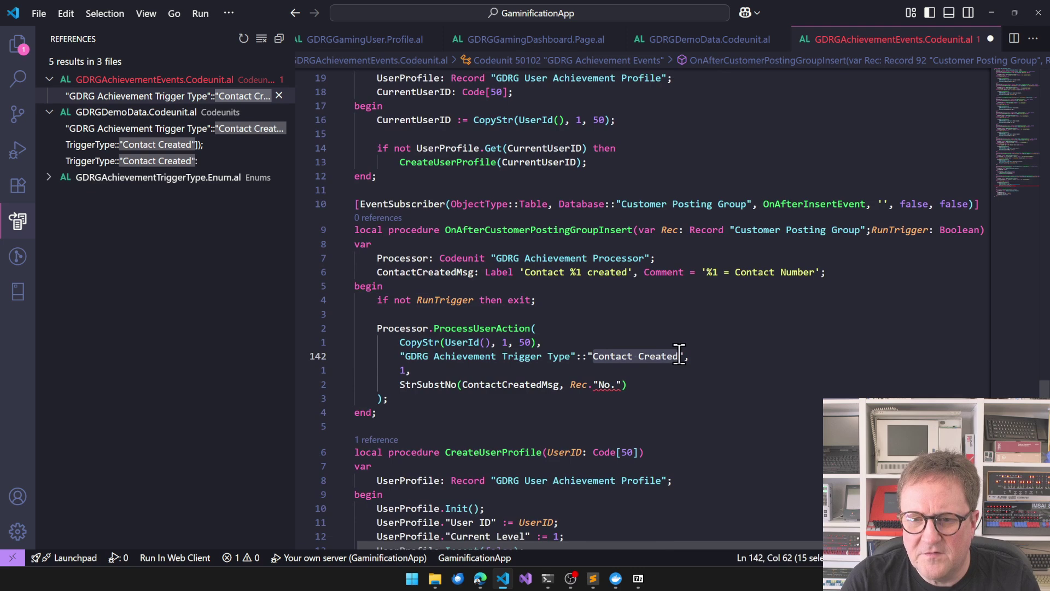
key(BackSpace)
key(BackSpace)
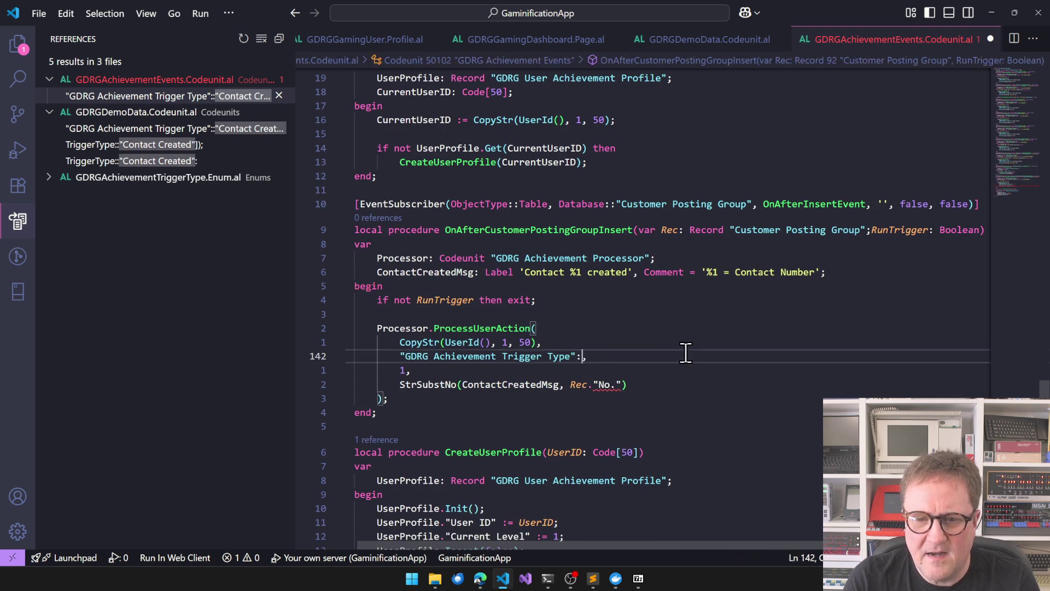
key(ctrl+space)
text(POsting)
key(Tab)
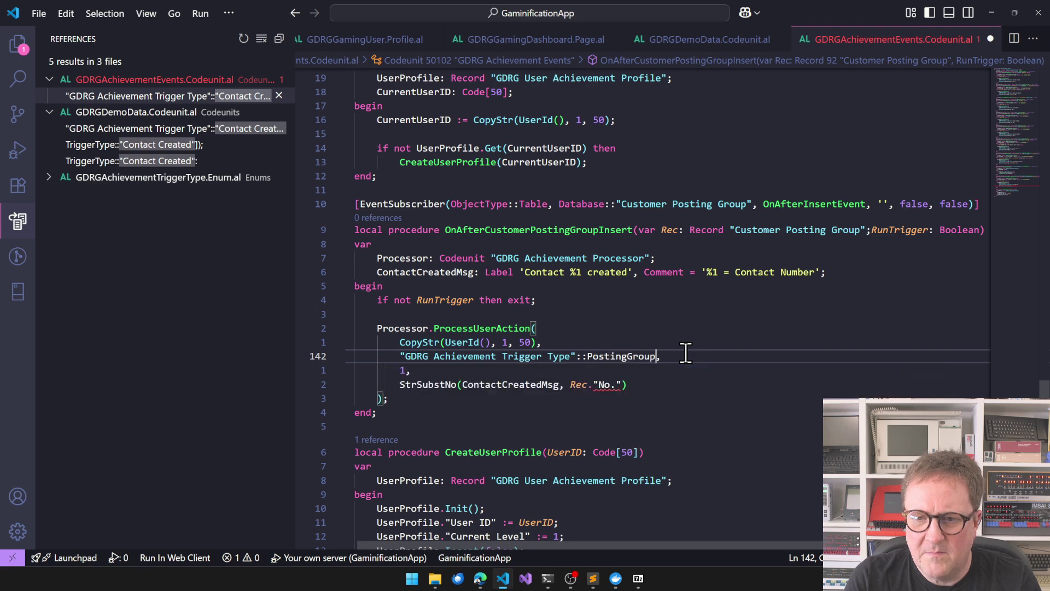
Step: Replace Rec."No." with Rec.Code in the posting group subscriber's StrSubstNo call and save the codeunit
key(Down)
text(1,)
key(Down)
key(BackSpace)
key(BackSpace)
key(BackSpace)
key(BackSpace)
key(BackSpace)
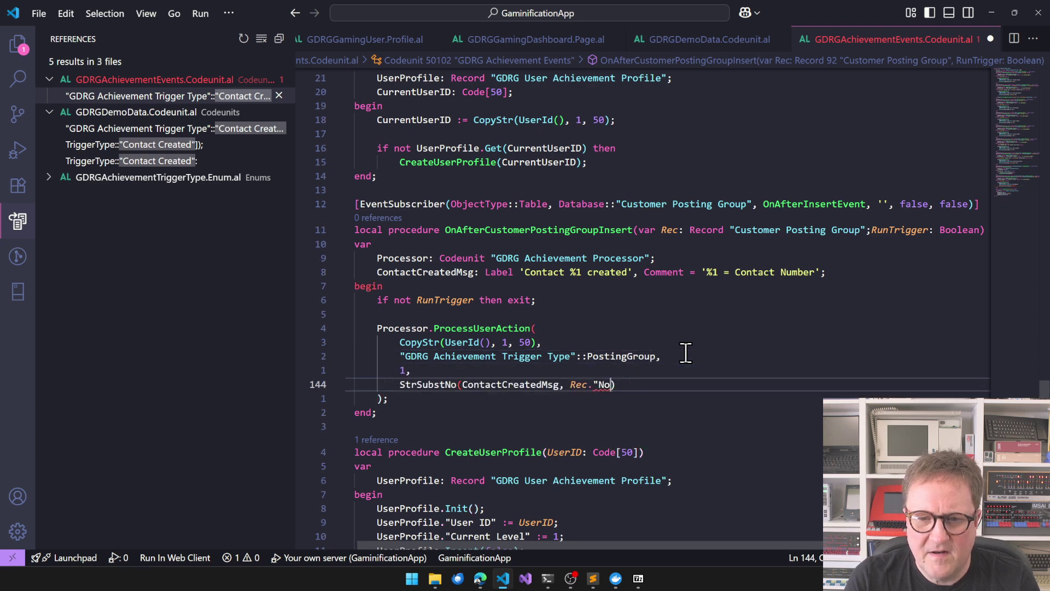
key(ctrl+space)
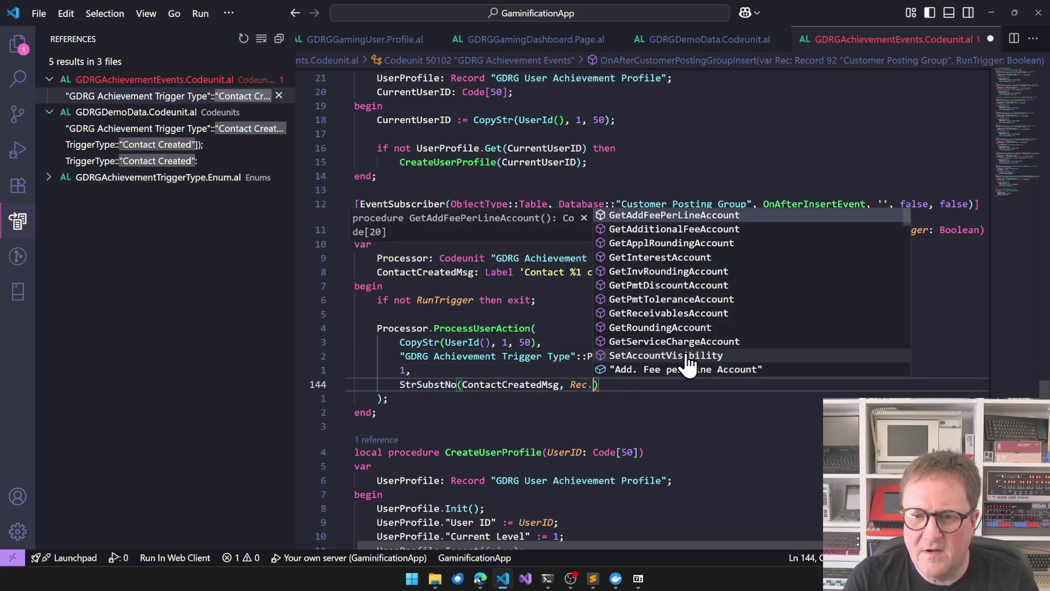
text(Co)
key(Return)
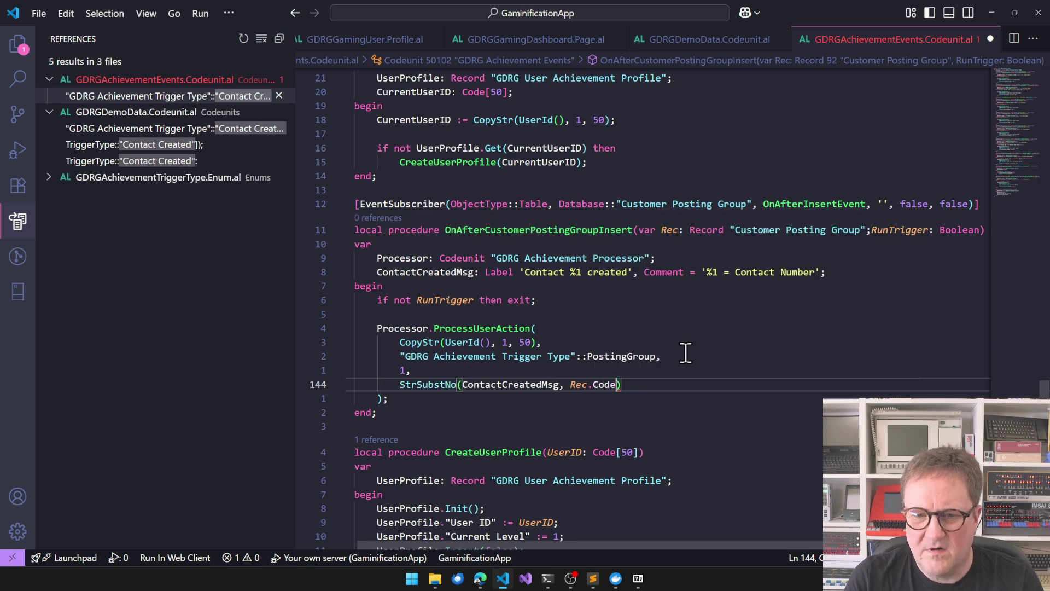
key(Down)
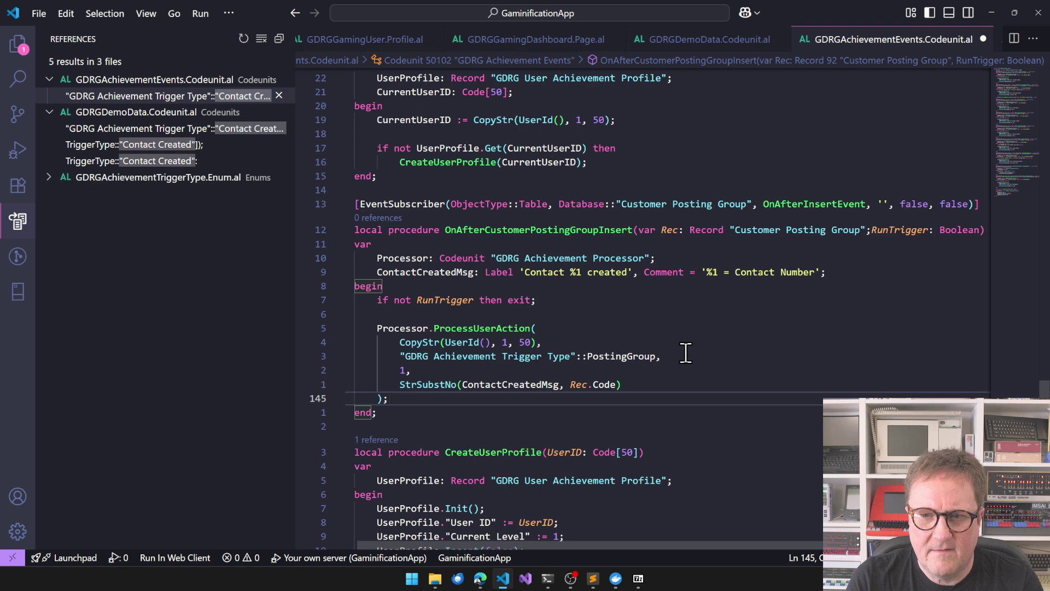
key(ctrl+s)
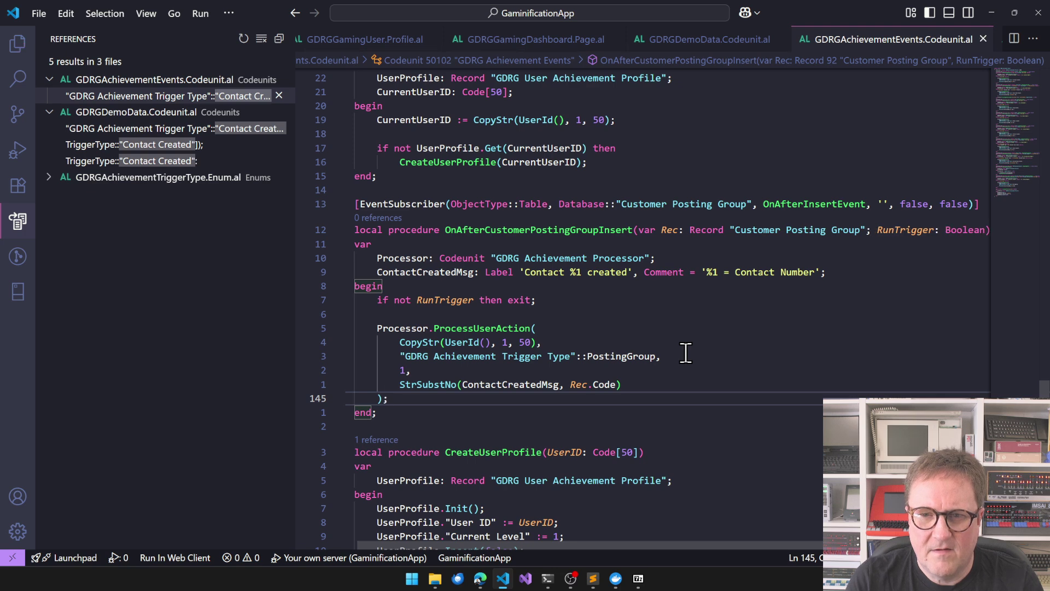
Step: Change the subscriber's label text to 'Posting Group %1 created' and its comment to '%1 = Posting Group Number'
double_click(548, 271)
text(Posting Group)
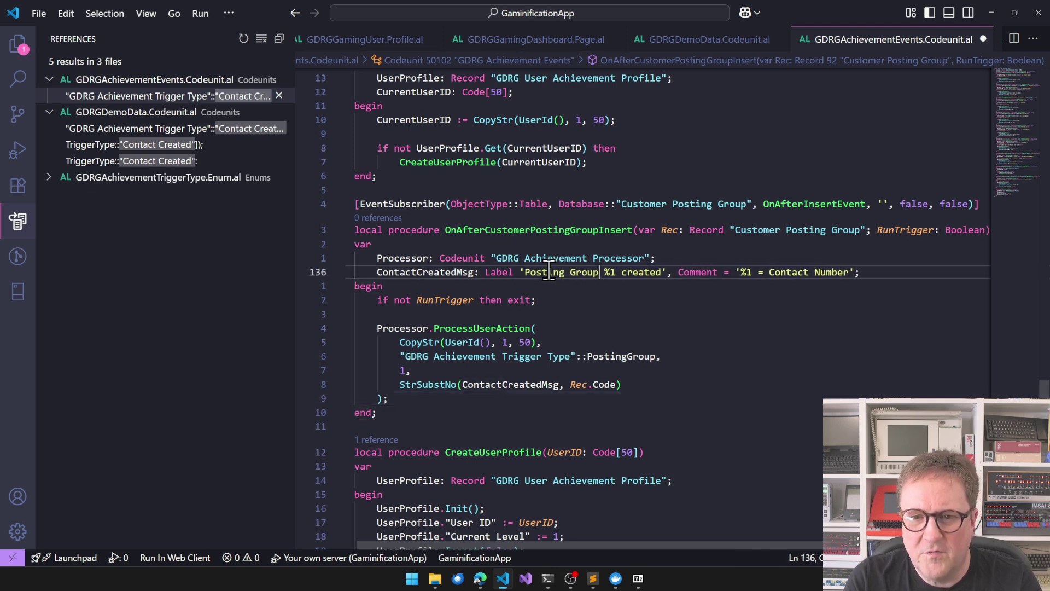
double_click(785, 272)
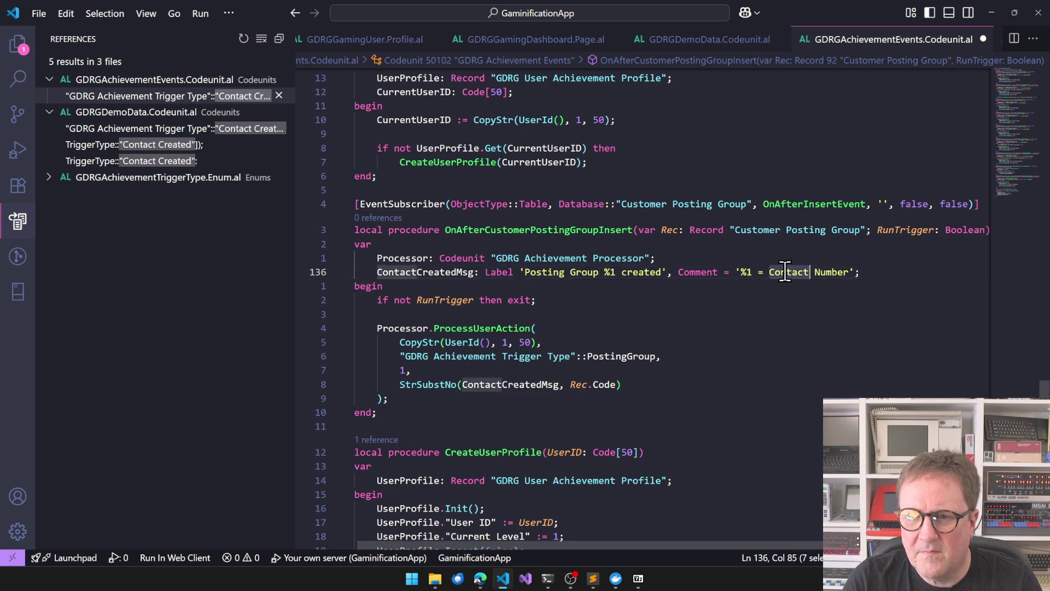
text(Posting Group)
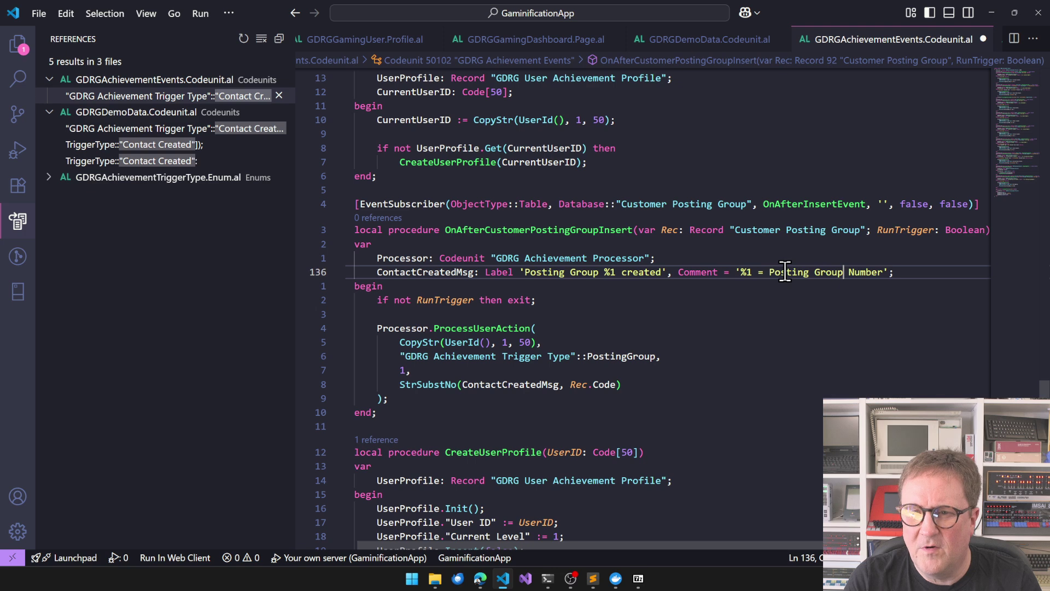
click(592, 327)
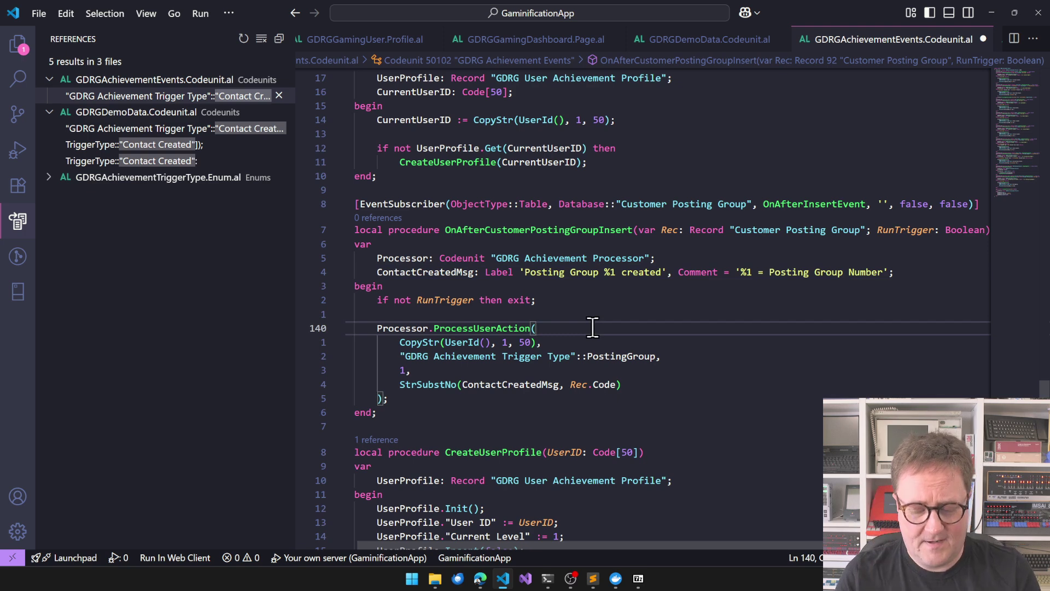
click(677, 315)
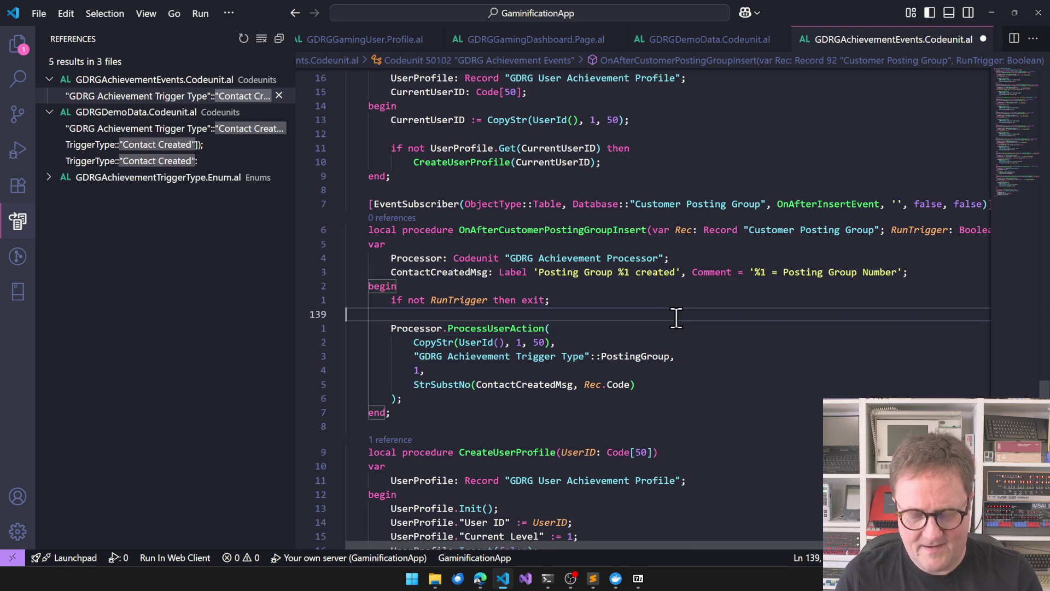
Step: Publish the app to the server, continue execution past the debugger break and switch to Business Central in the browser
key(ctrl+F5)
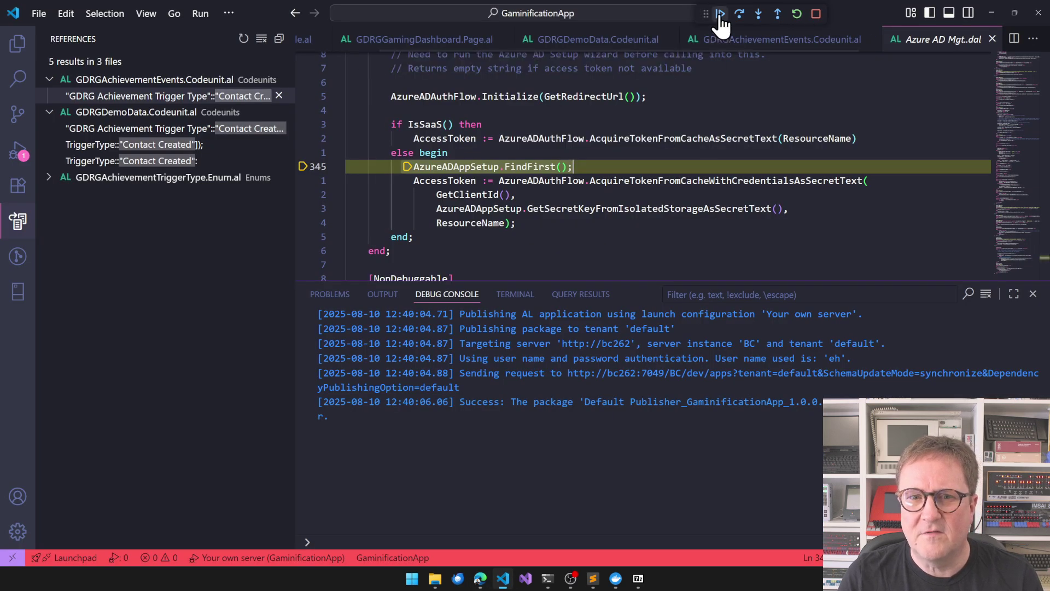
click(720, 13)
key(alt+Tab)
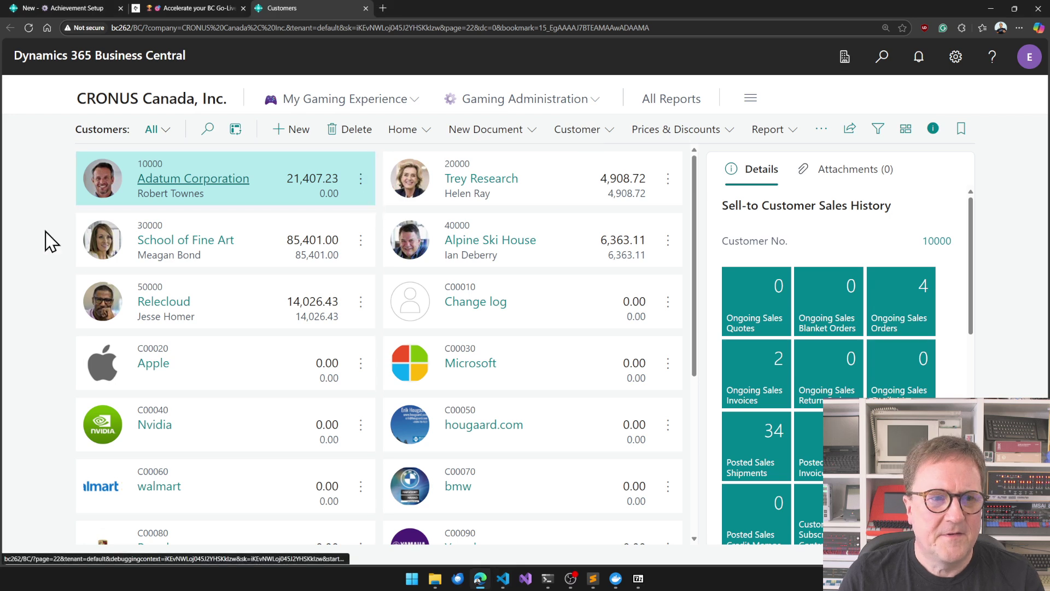
Step: Search for "customer posting g" and open the Customer Posting Groups page
key(alt+q)
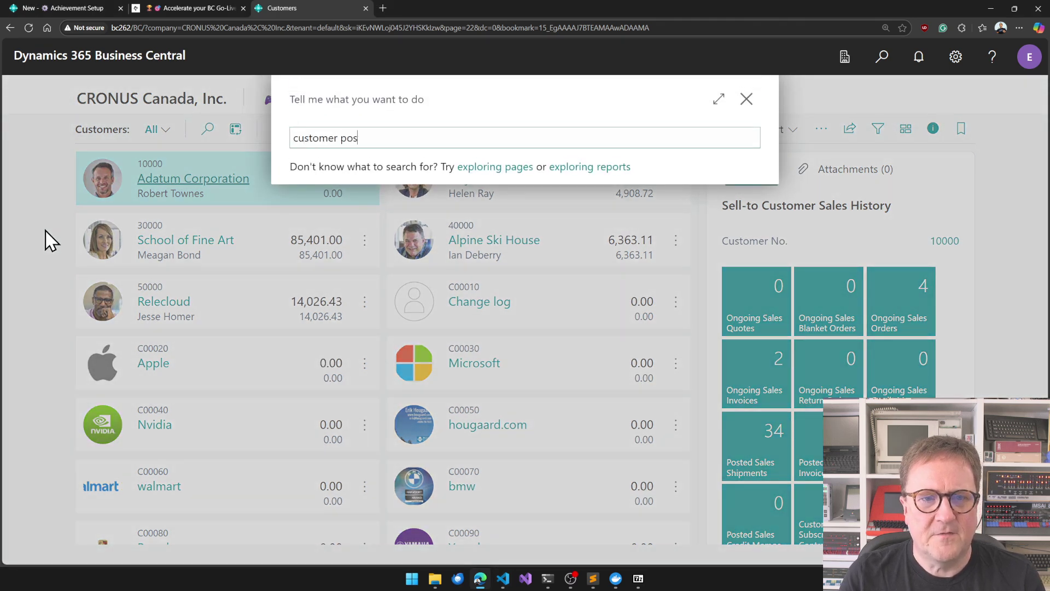
text(customer posting g)
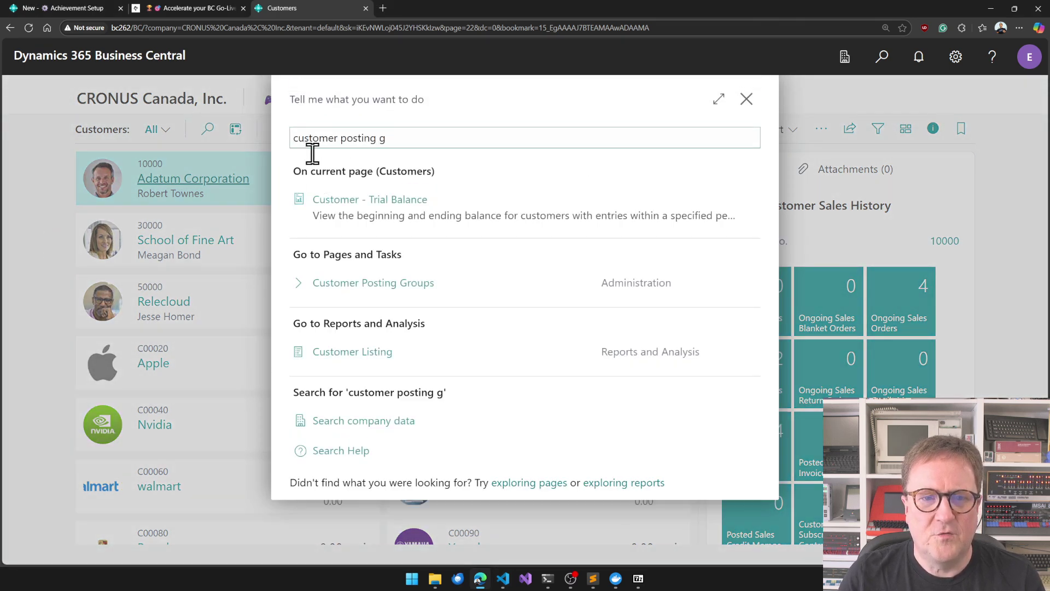
click(349, 291)
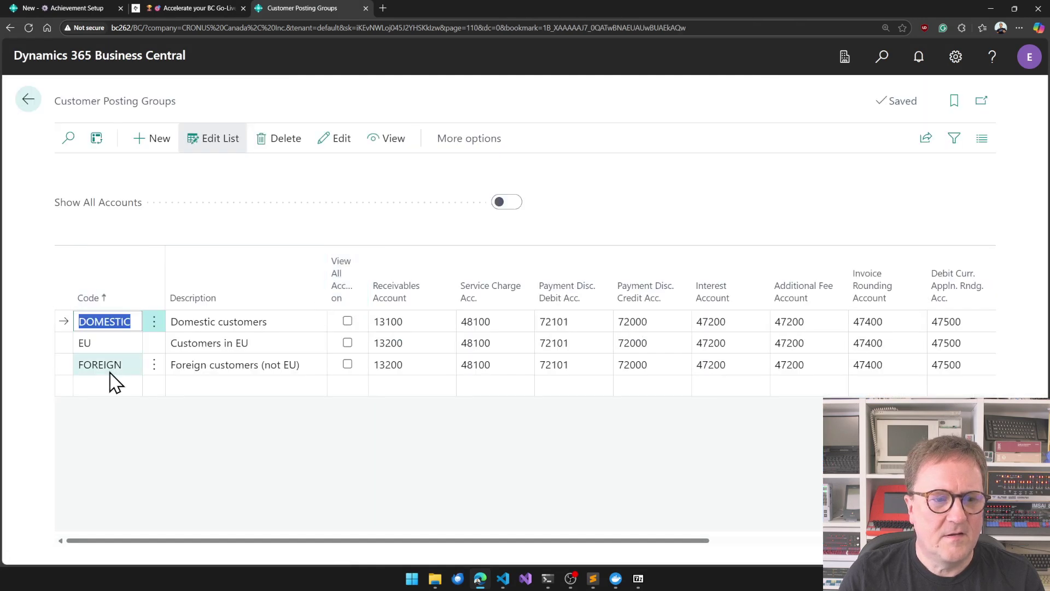
Step: Add a customer posting group with code NEW and description "New customers"
click(109, 381)
key(Tab)
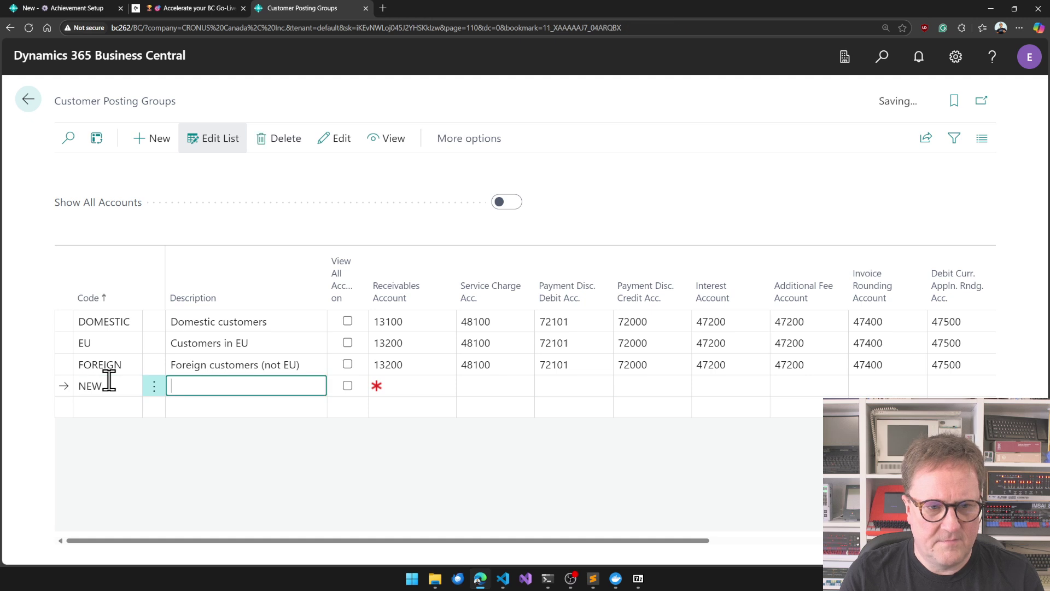
text(New customers)
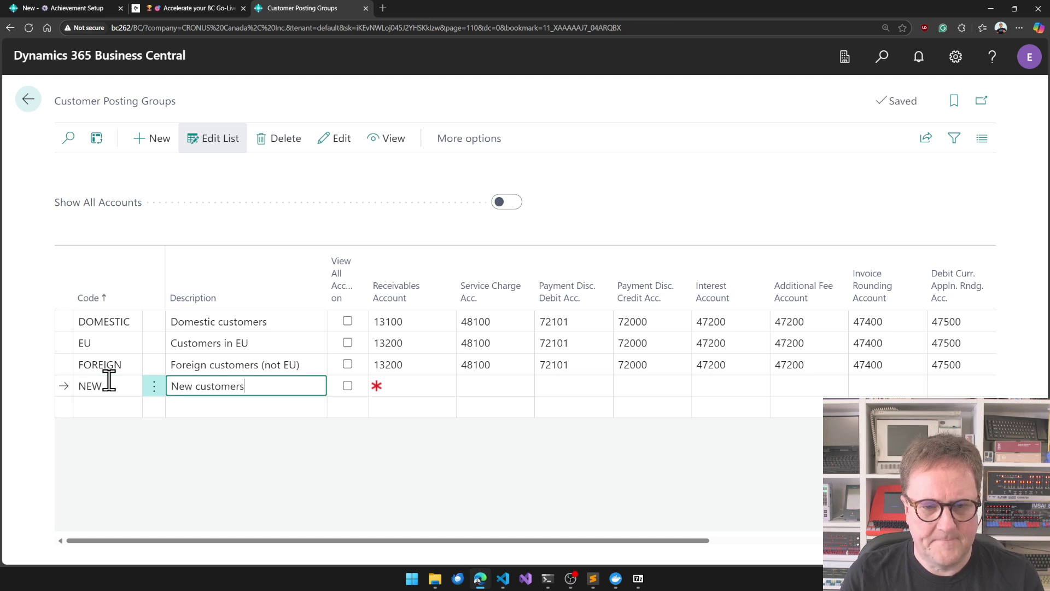
Step: For group NEW, set receivables account 13200, service charge account 48100, payment discount debit account 72101 and credit account 72000
key(Tab)
key(Tab)
key(Tab)
text(48100)
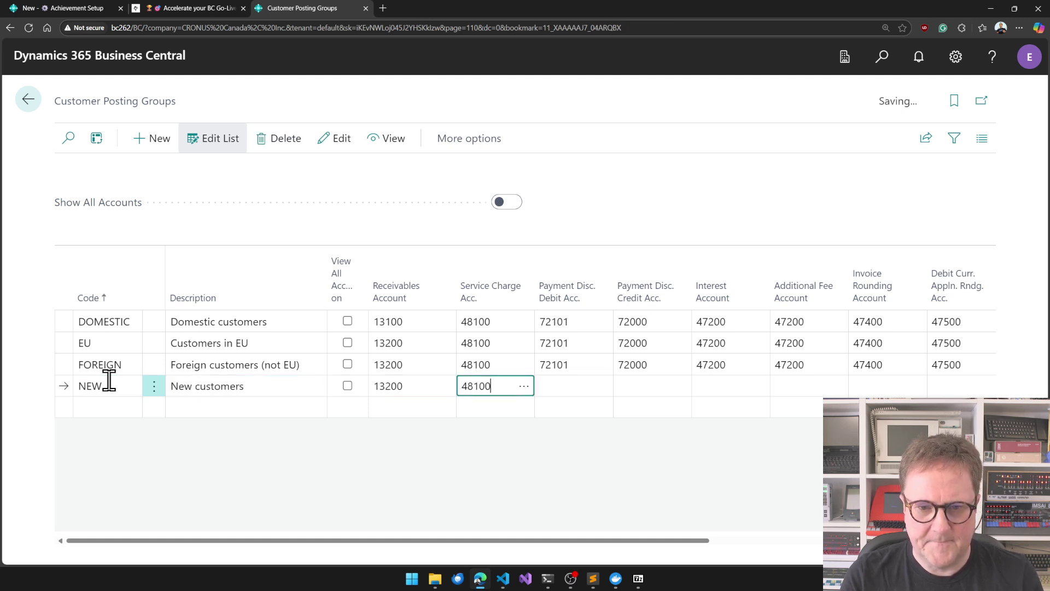
key(Tab)
text(72101)
key(Tab)
text(72000)
Step: Set both the interest account and the additional fee account of group NEW to 47200
key(Tab)
key(Tab)
text(47200)
key(shift+Tab)
text(47200)
key(Tab)
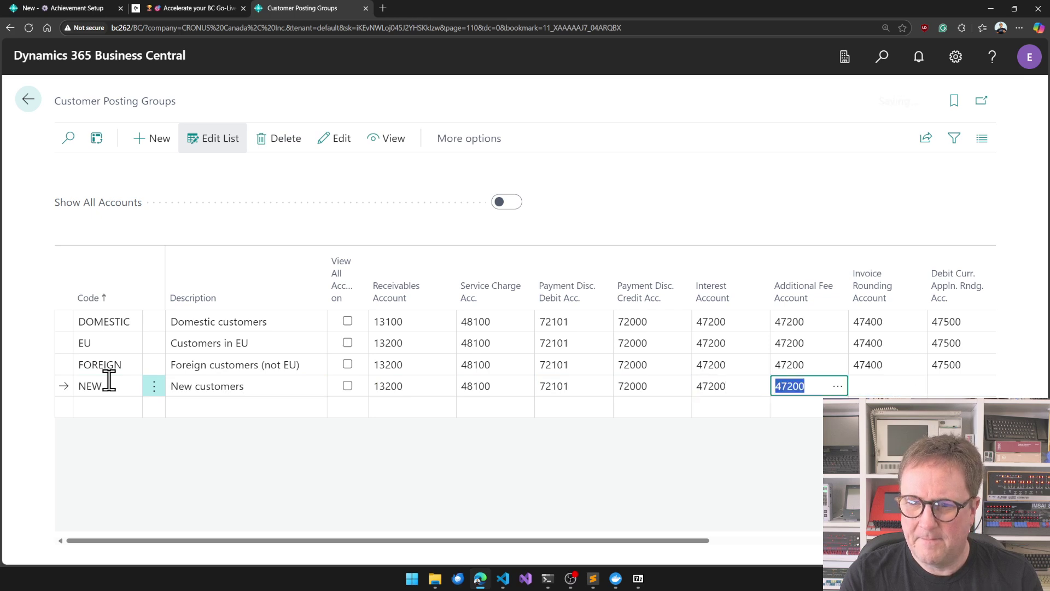
Step: Set the debit currency application rounding account of group NEW to 47500 and close the Customer Posting Groups page
key(Tab)
key(Tab)
text(47500)
key(Tab)
key(Up)
click(110, 384)
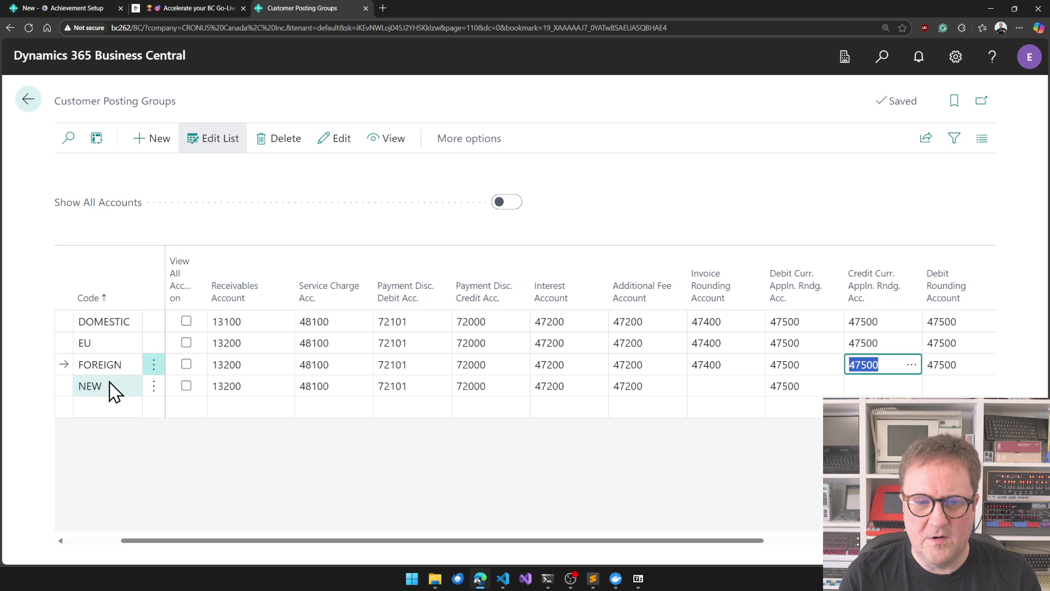
key(Escape)
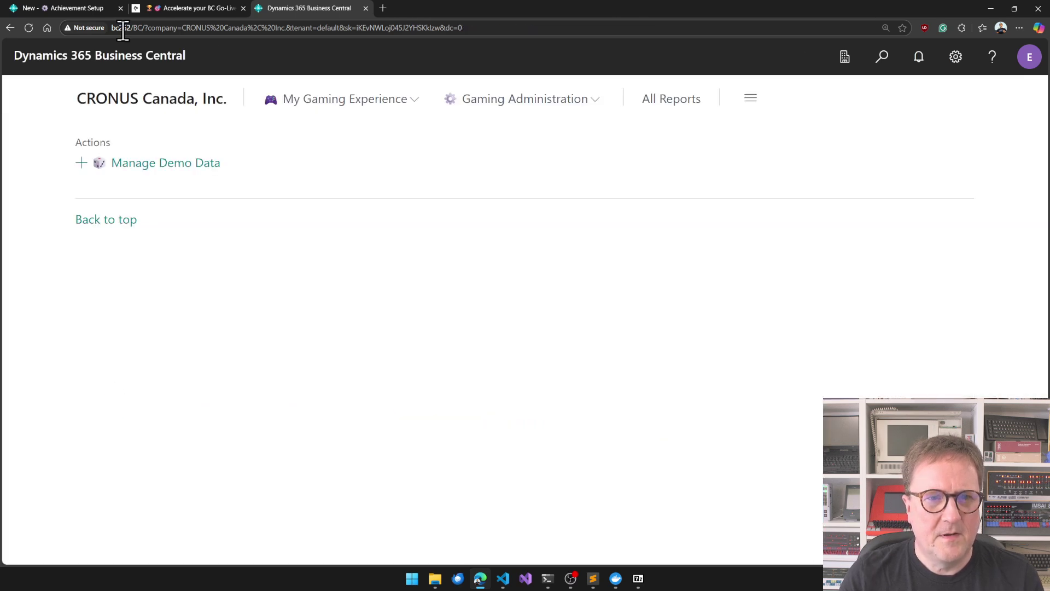
Step: Check the gaming leaderboard and close it again
click(336, 103)
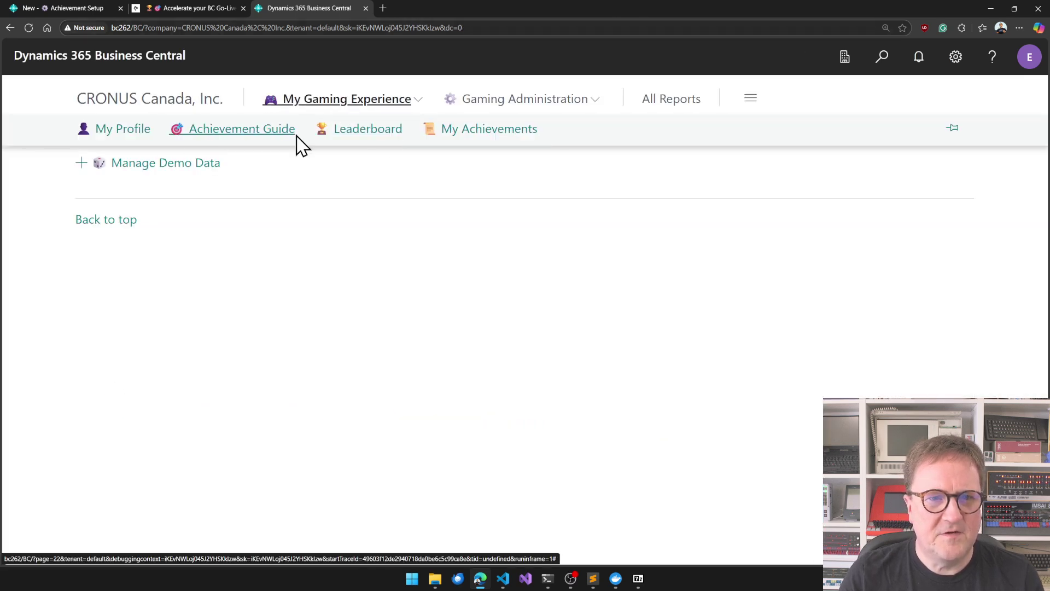
click(381, 130)
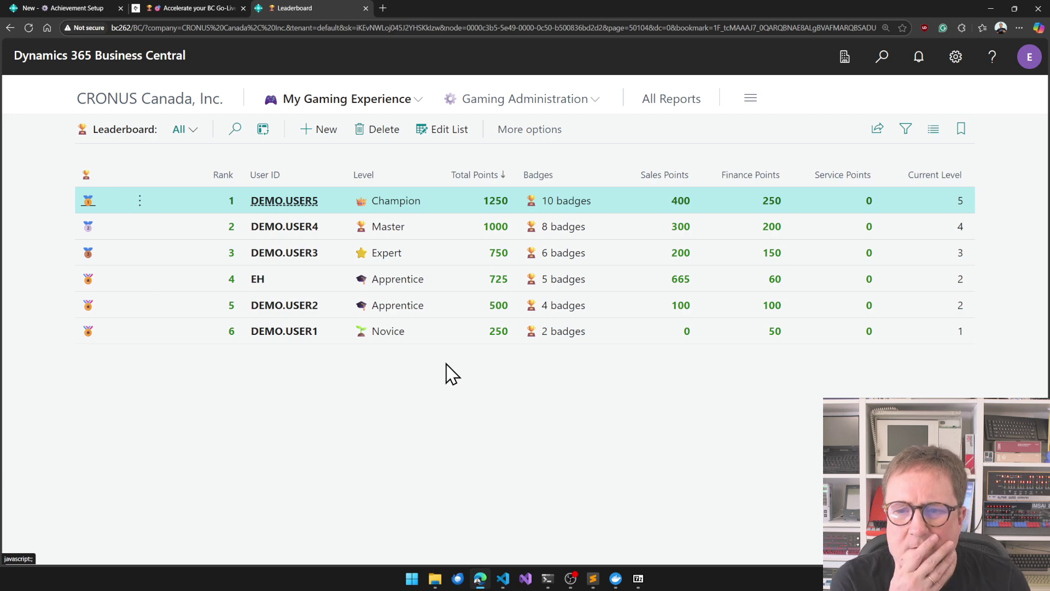
key(Escape)
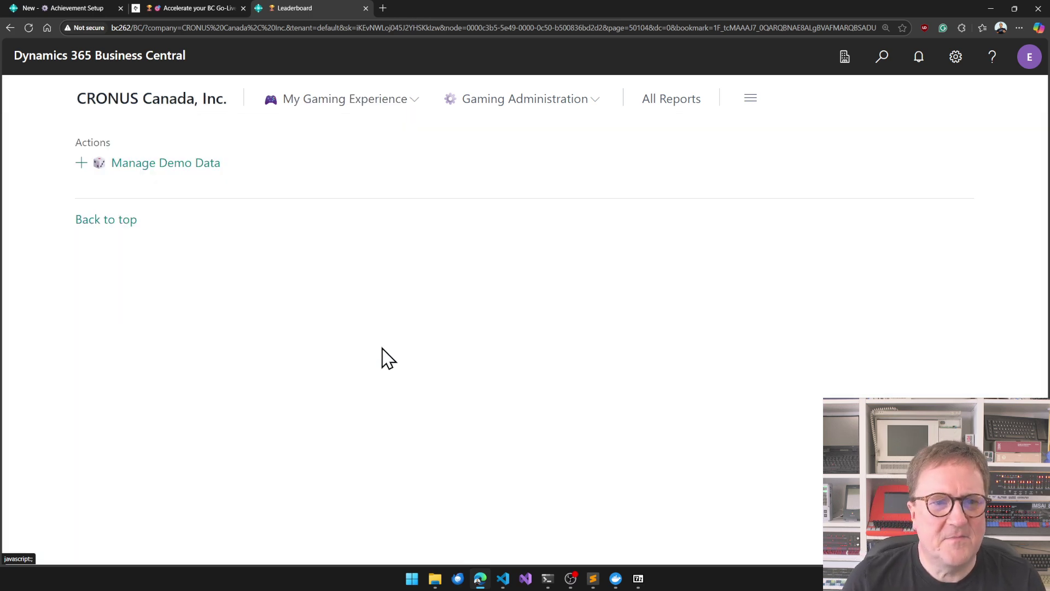
Step: In the editable Achievement Setup list, give the POSTING achievement the description "Customer Posting Group" and 450 points
click(509, 110)
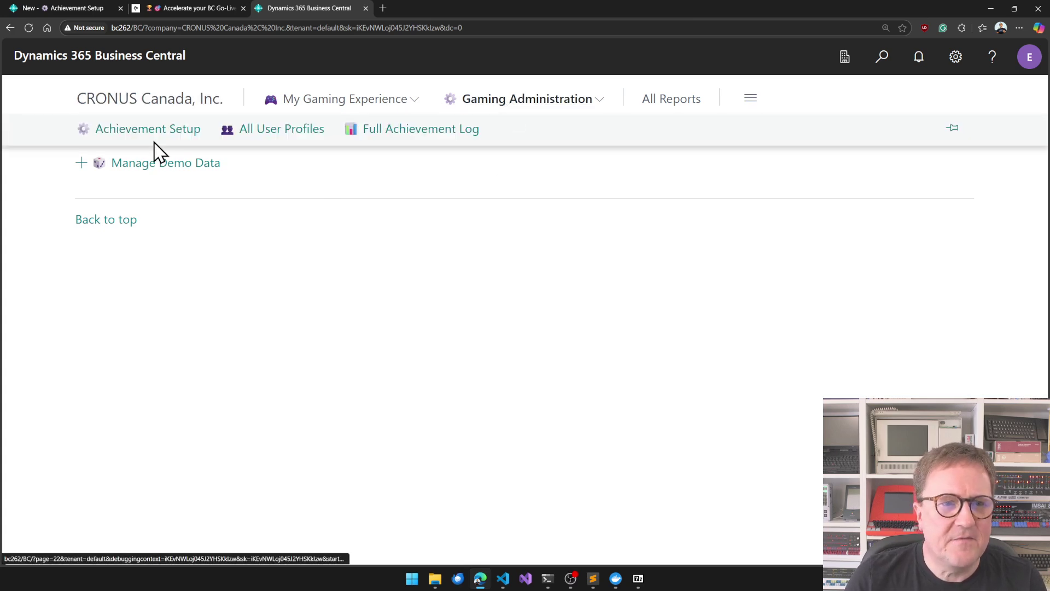
click(141, 131)
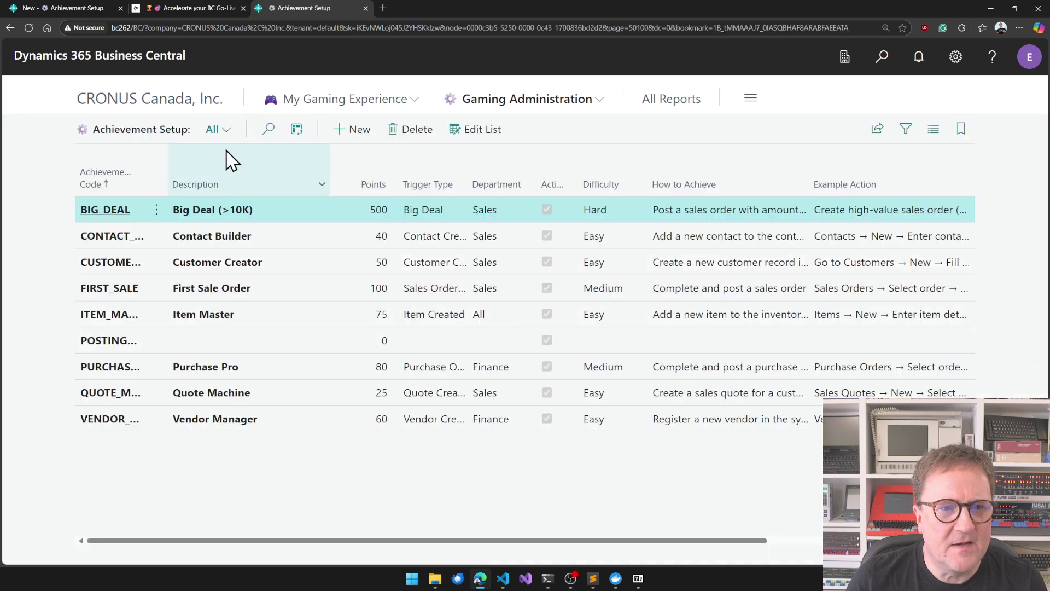
click(474, 130)
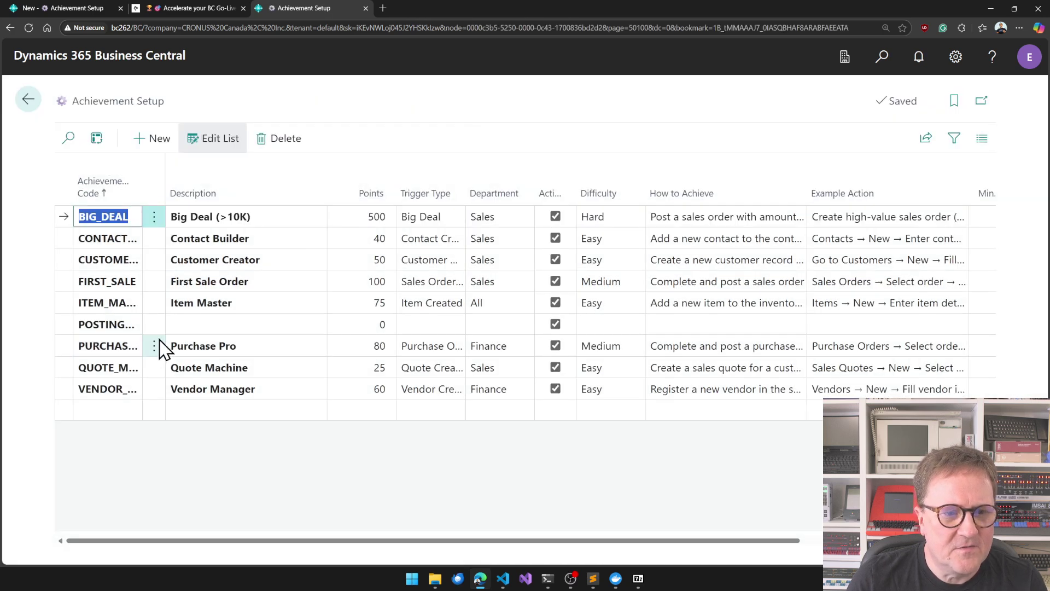
click(194, 324)
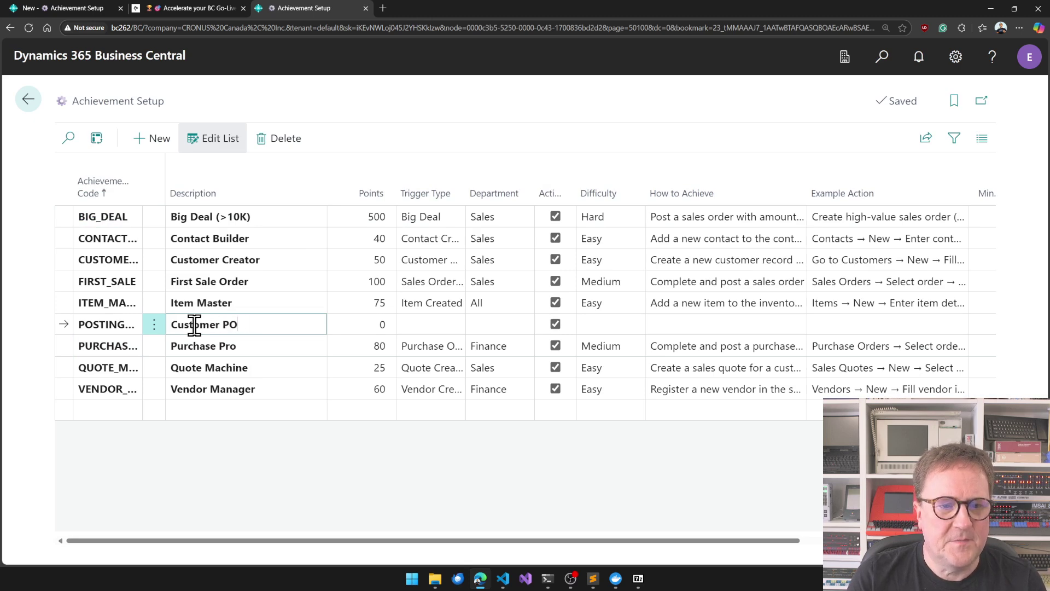
text(Customer Posting Group)
key(Tab)
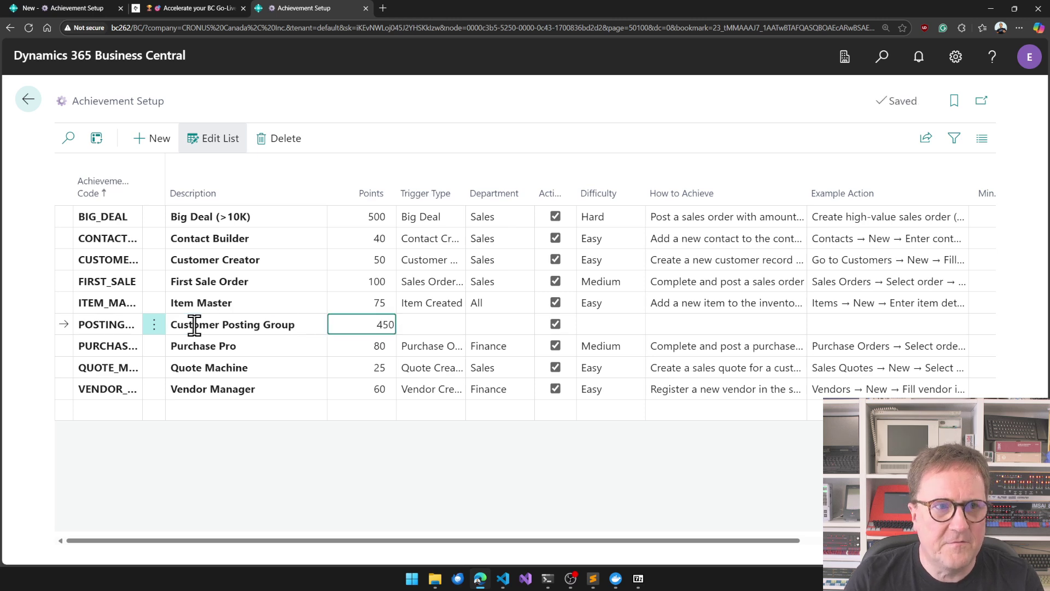
text(450)
key(Tab)
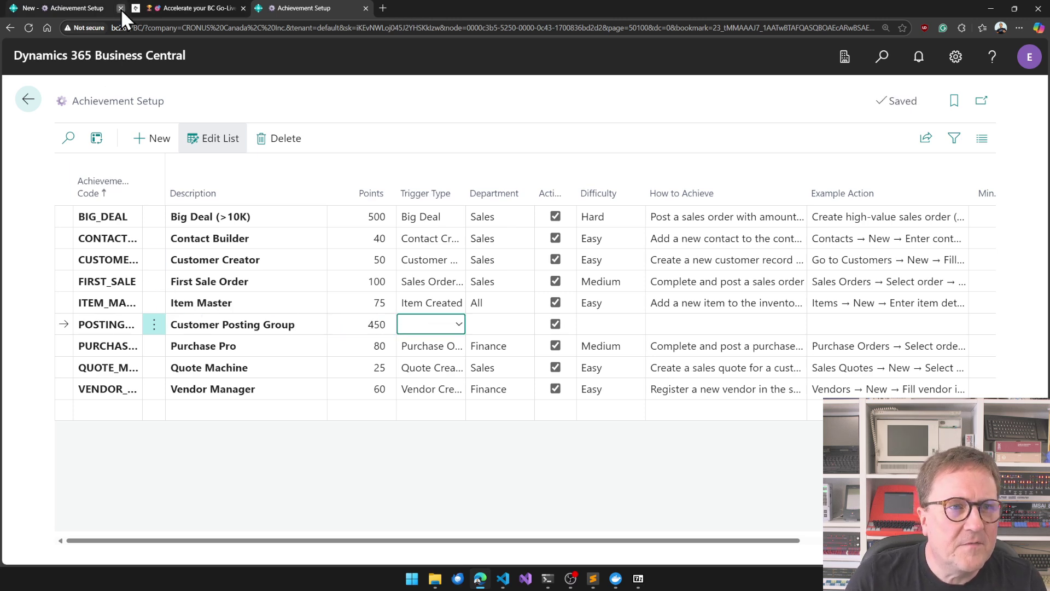
Step: Close the duplicate Achievement Setup browser tab and set the posting group achievement's trigger type to Customer Posting Group Created
click(121, 9)
click(574, 83)
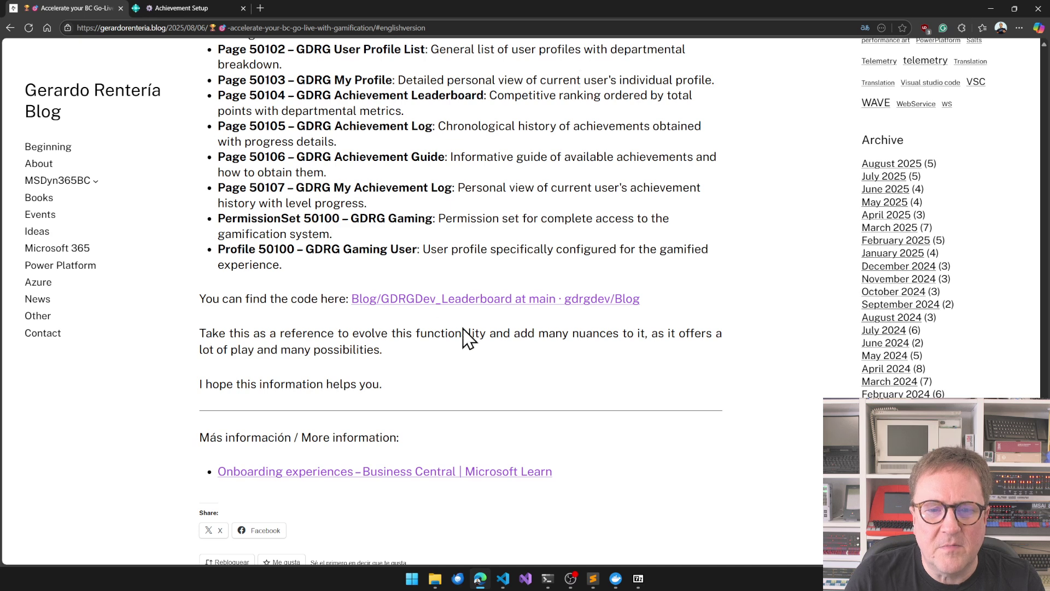
key(ctrl+Tab)
click(443, 326)
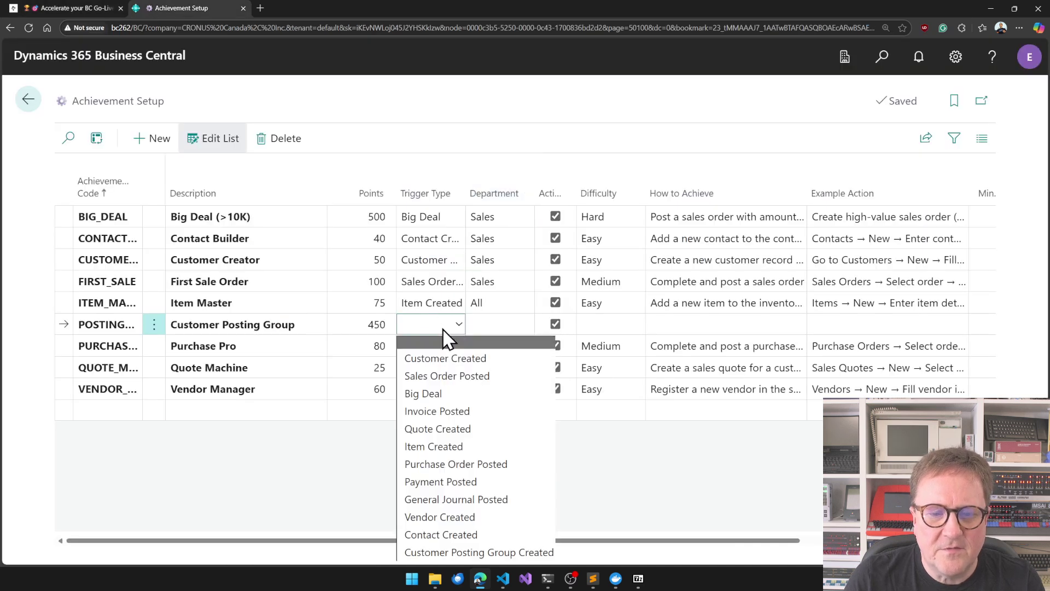
click(486, 552)
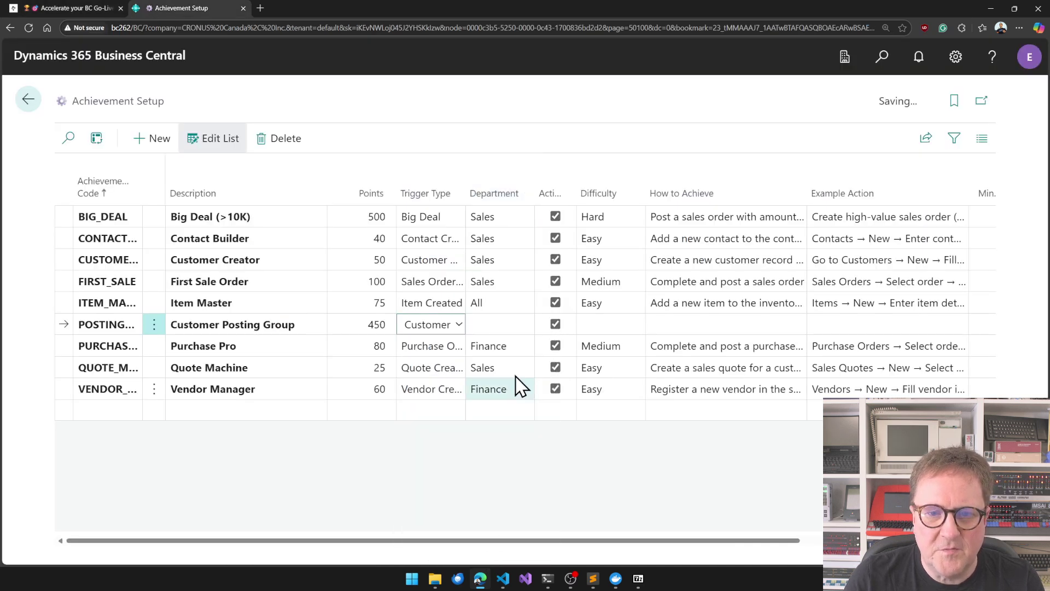
Step: Set the posting group achievement's department to Sales and its difficulty to Expert
click(510, 328)
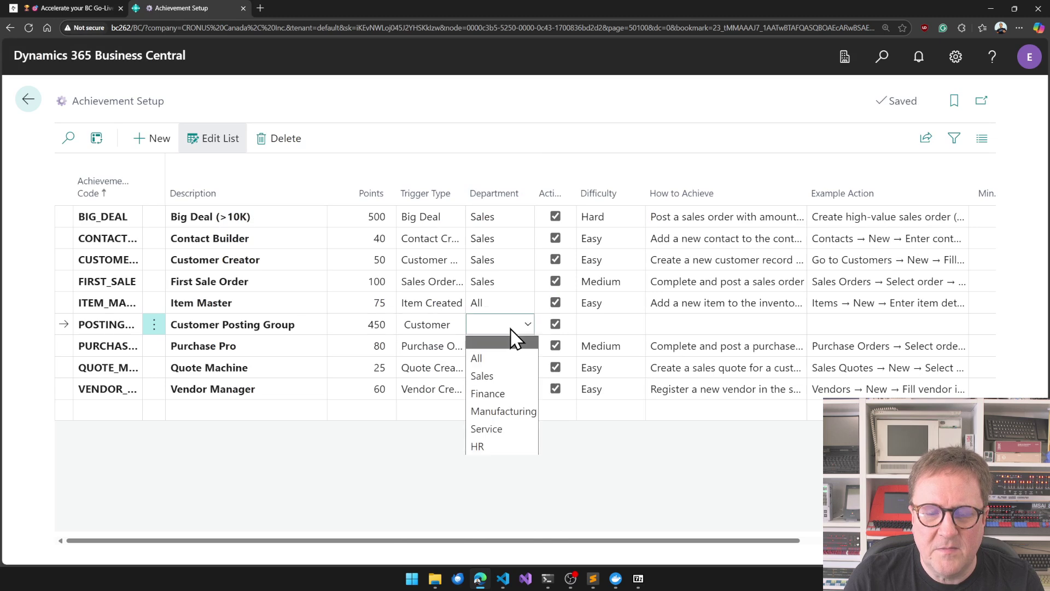
click(509, 383)
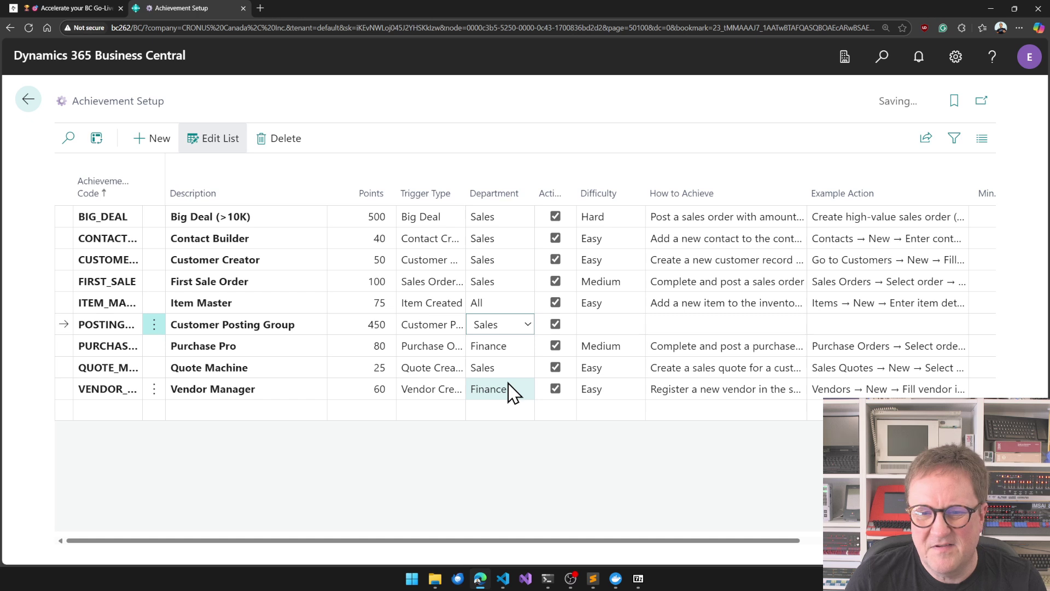
click(611, 325)
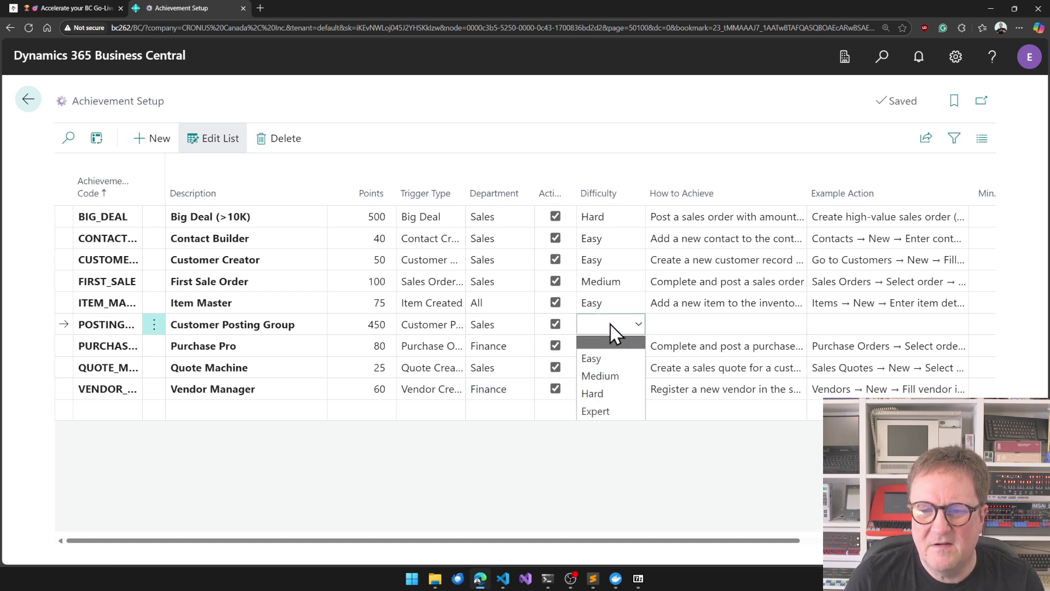
click(608, 413)
Step: Enter how to achieve "Create a new customer posting group" and example action "Alt-Q -> Customer Posting Group", and mark the achievement as one time only
click(681, 323)
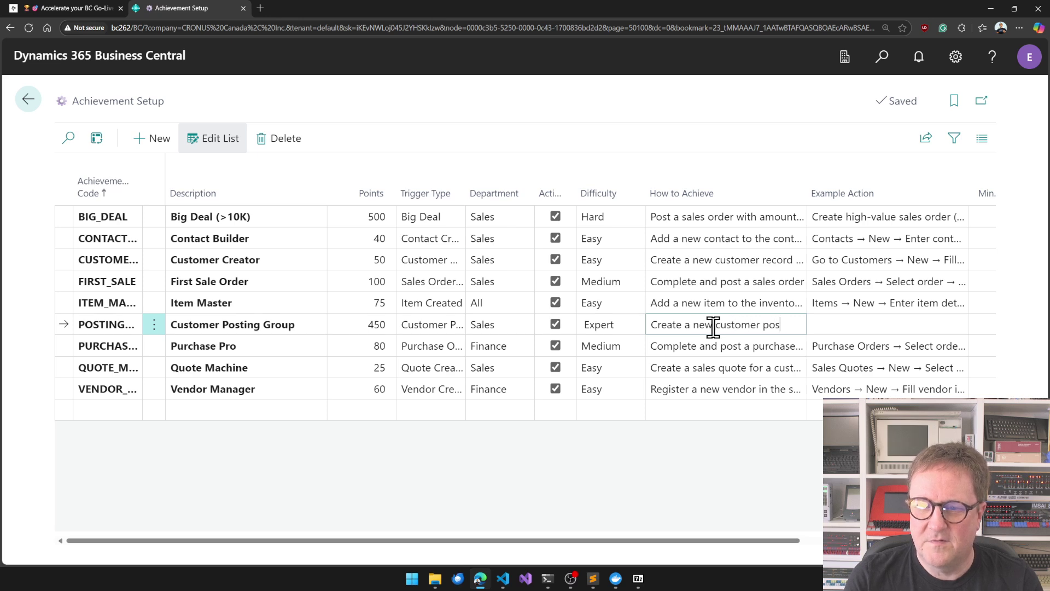
text(group)
key(Tab)
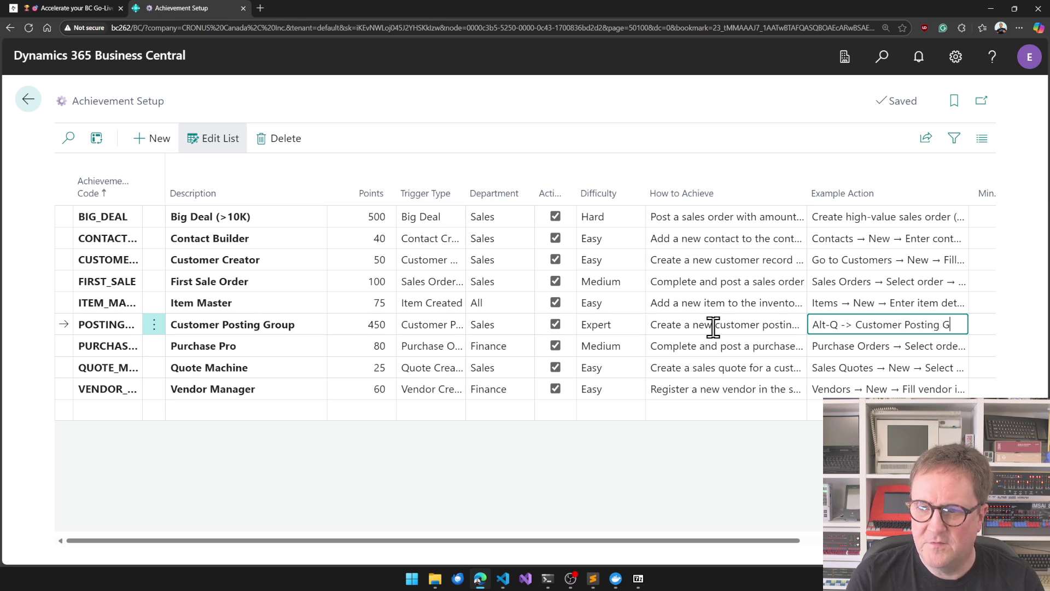
text(roup)
key(Tab)
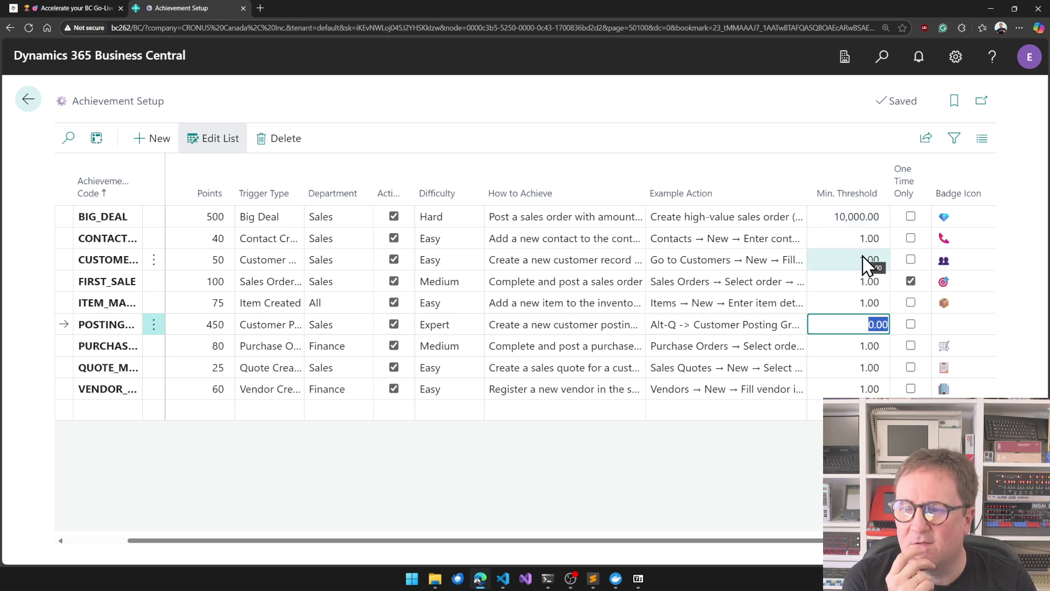
click(911, 325)
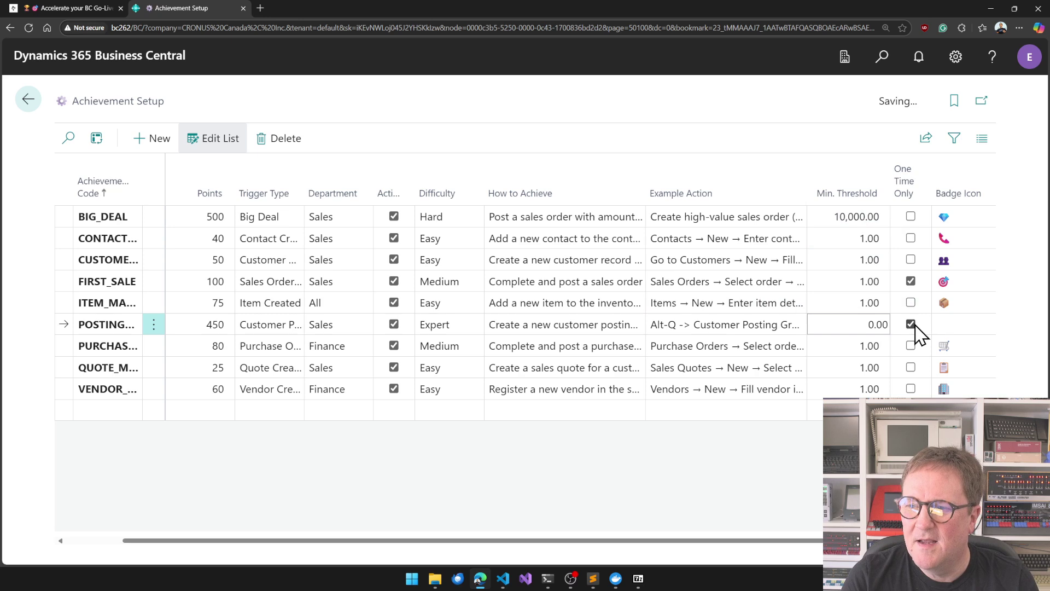
Step: Select the achievement's badge icon field and open Unicode Explorer's geometric shapes list in a new browser tab
click(945, 325)
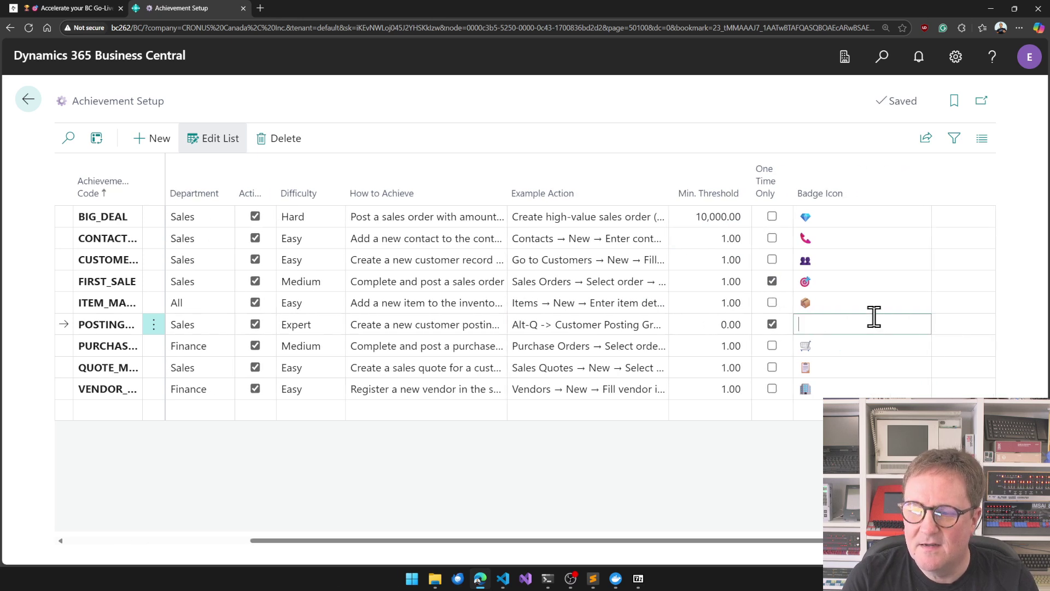
key(ctrl+t)
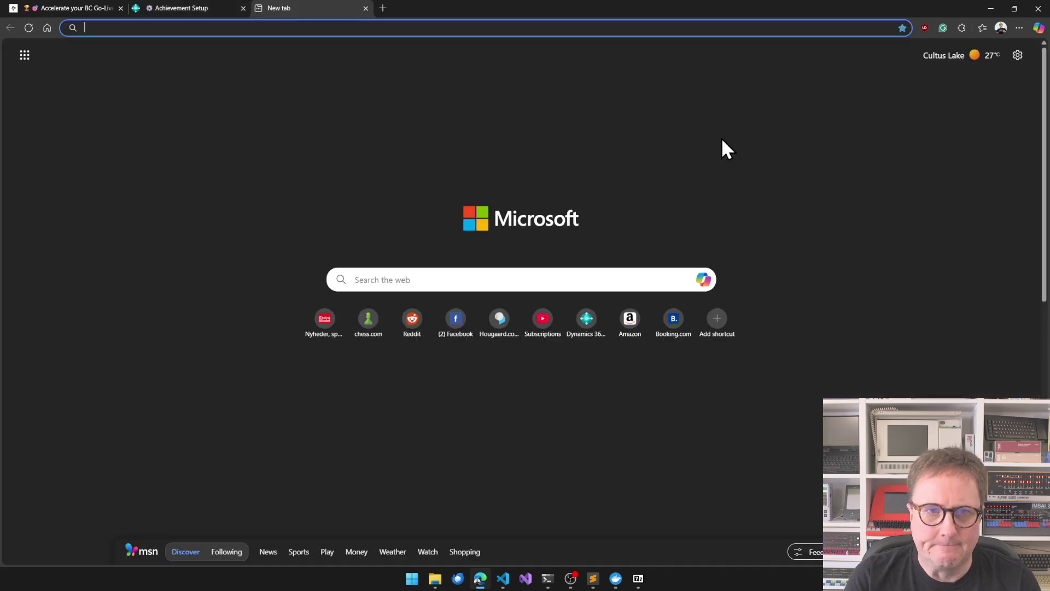
text(unicode)
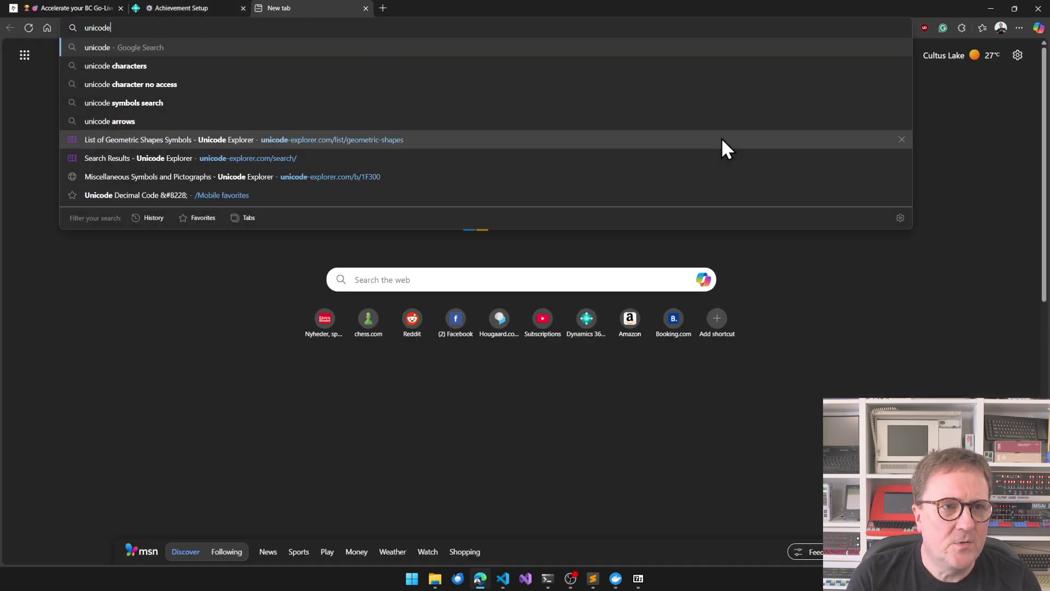
key(BackSpace)
key(Return)
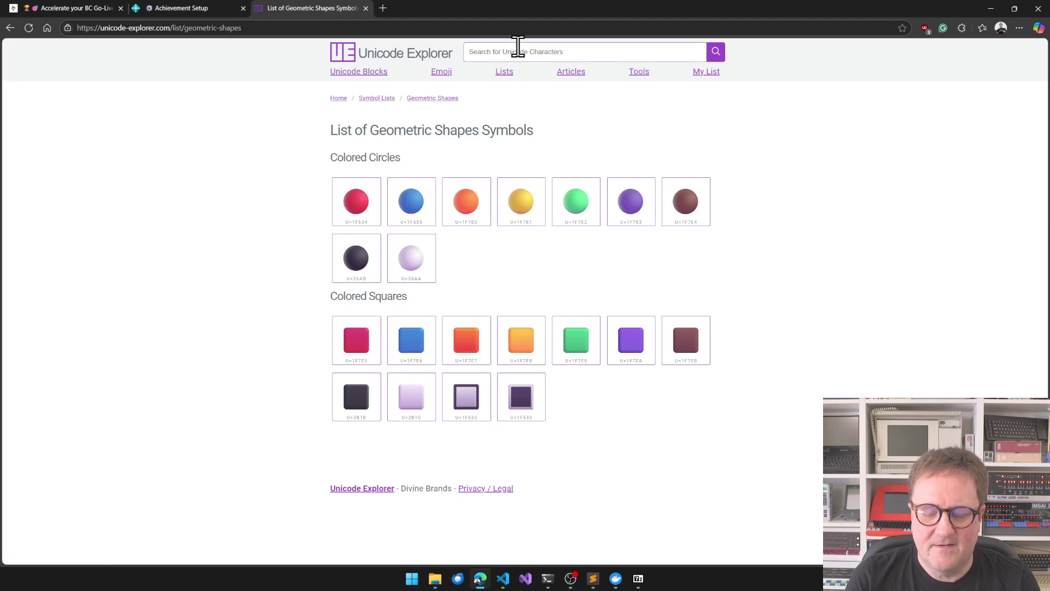
Step: Search Unicode Explorer for characters matching "group" and "customer"
click(518, 48)
text(group)
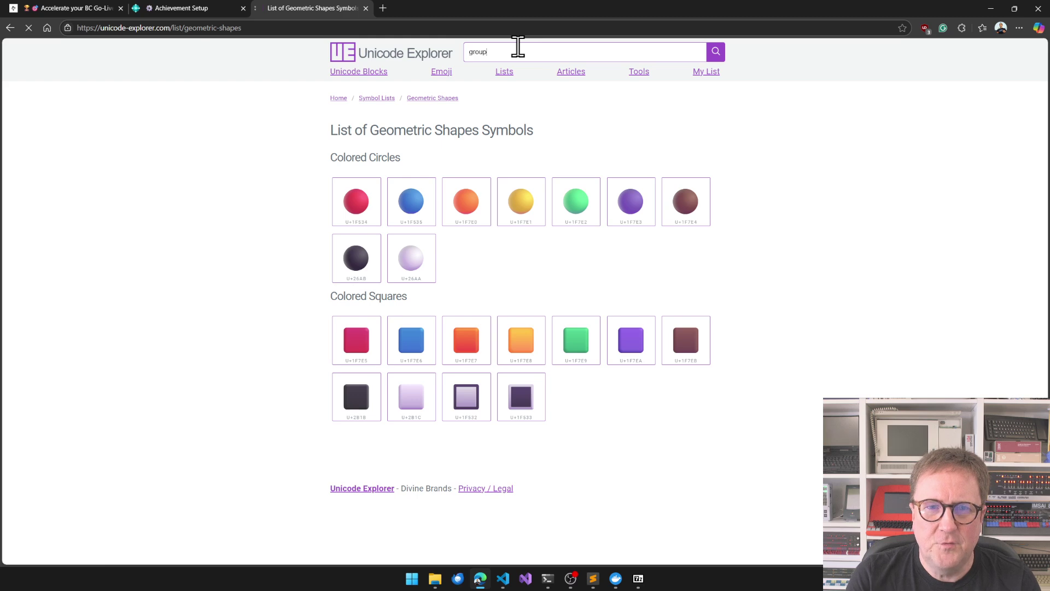
key(Return)
scroll(629, 339, down, 9)
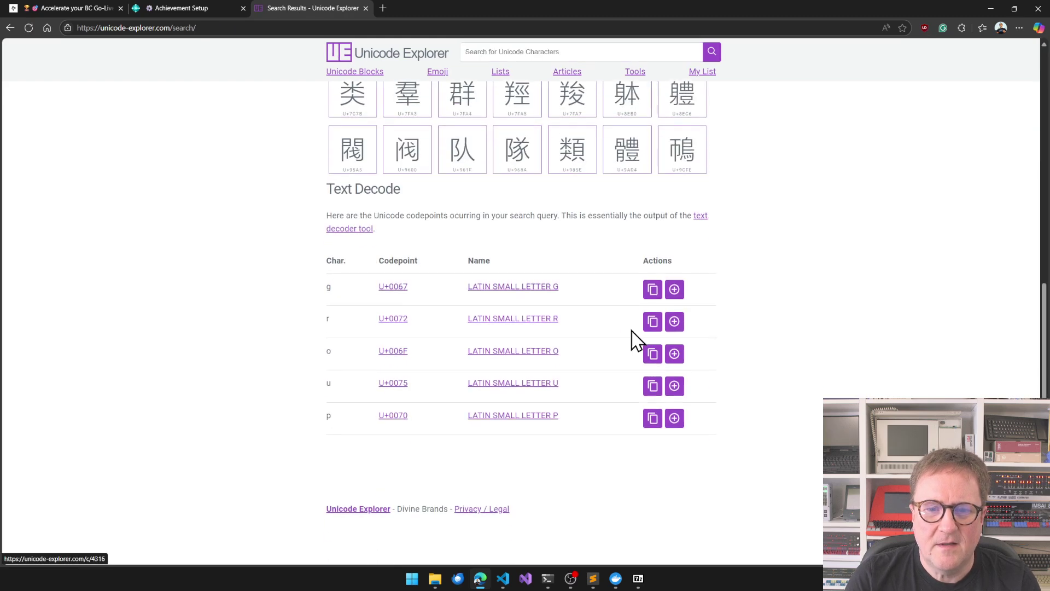
scroll(631, 339, up, 9)
click(545, 49)
text(customer)
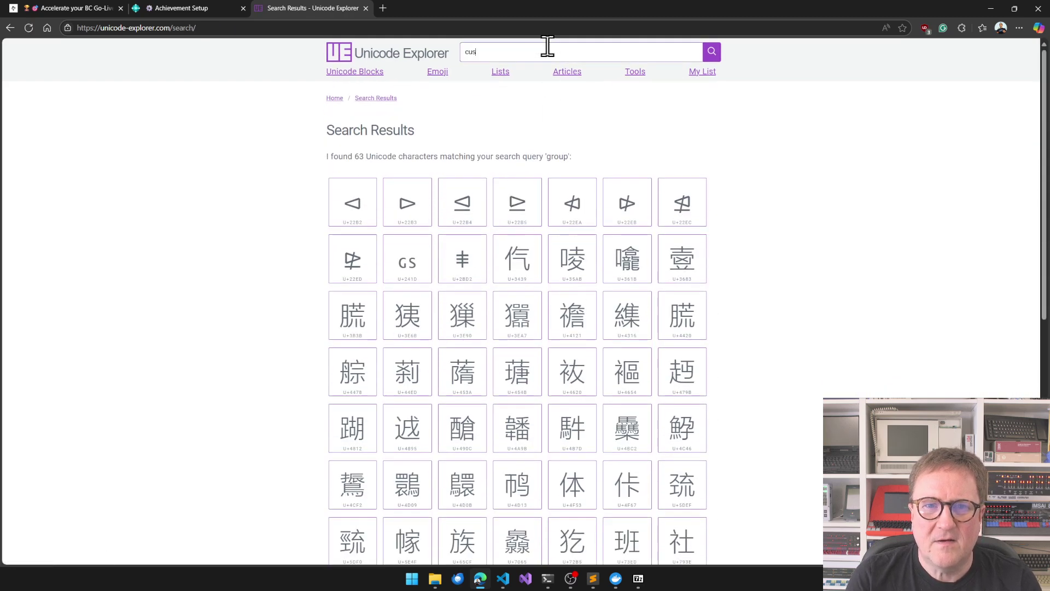
key(Return)
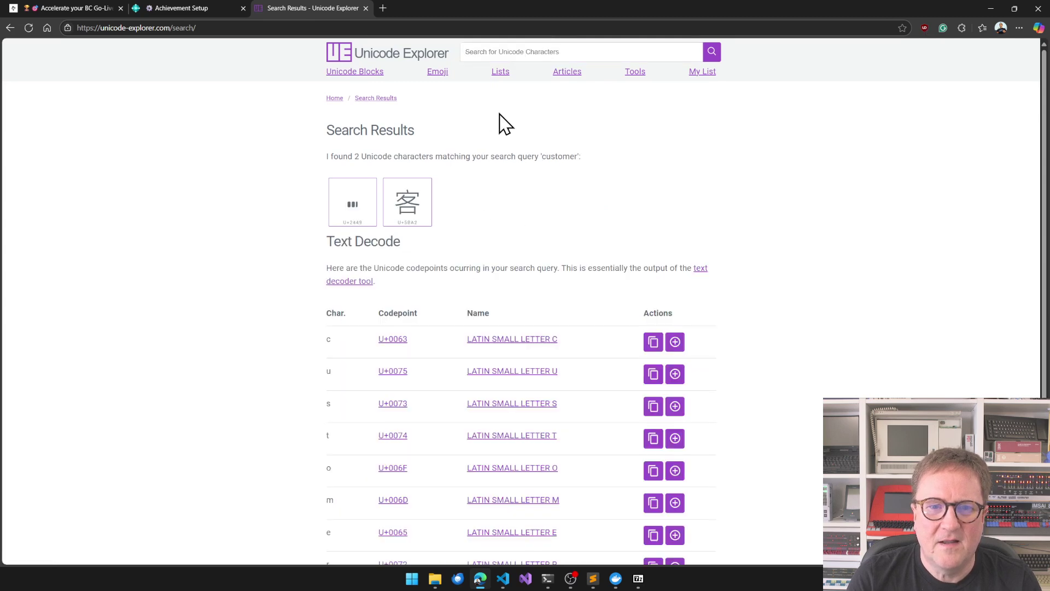
Step: Search Unicode Explorer for "person" and copy the PERSON CLIMBING character
click(524, 52)
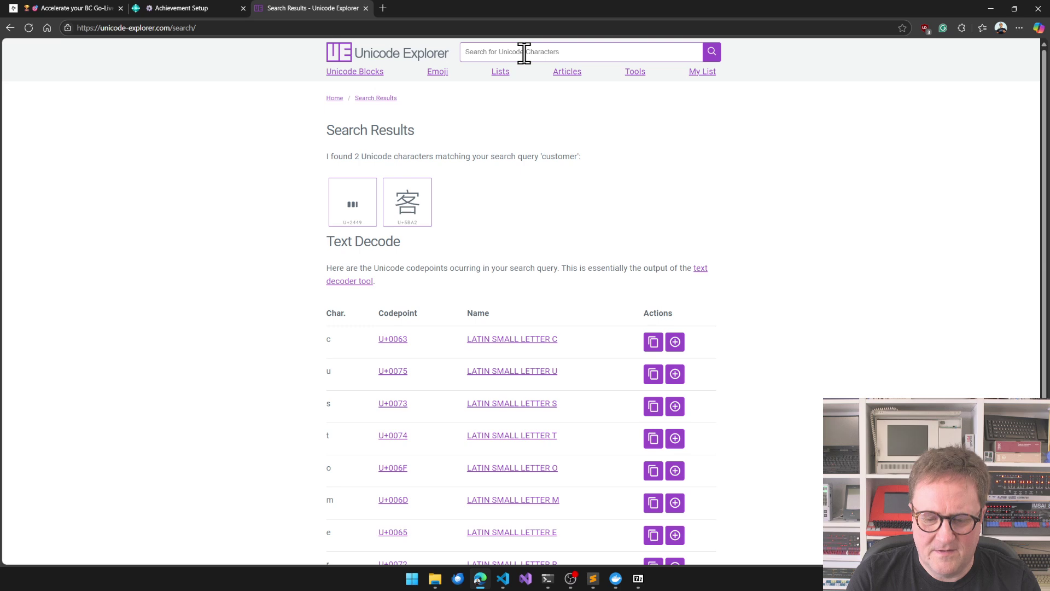
text(person)
key(Return)
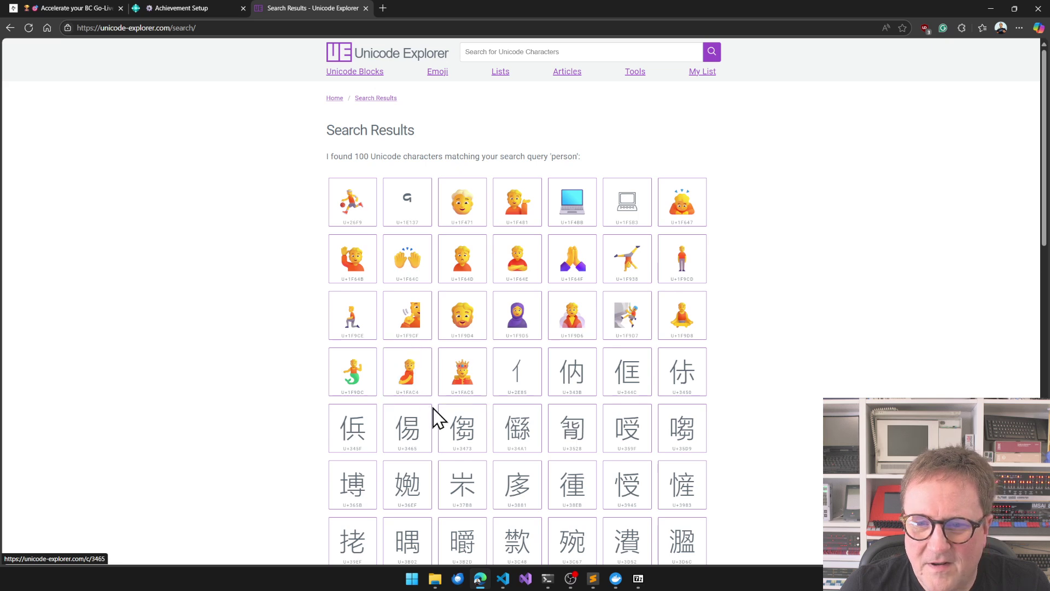
click(632, 322)
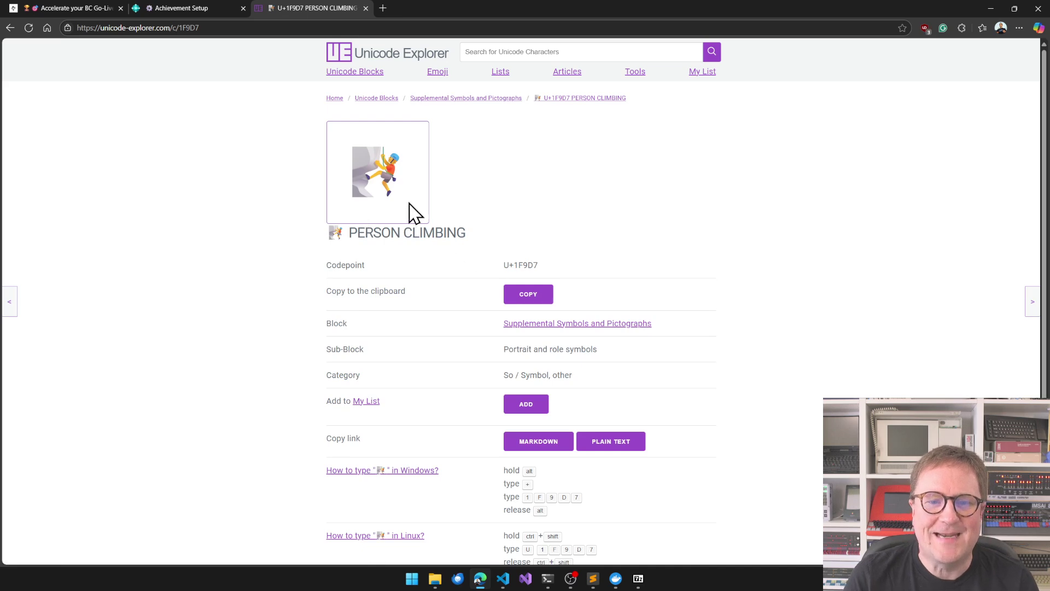
click(525, 295)
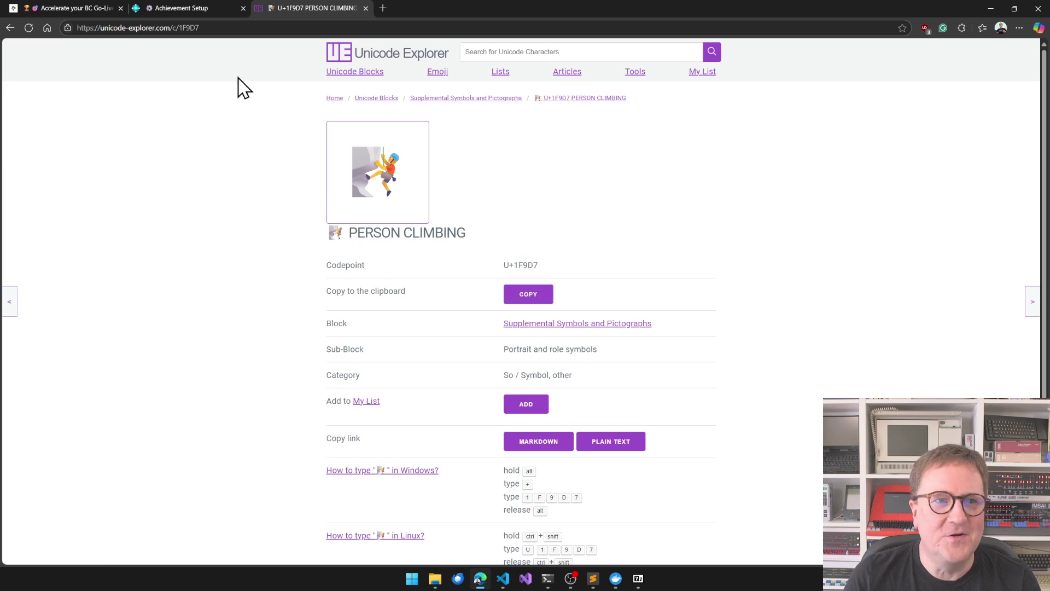
Step: Paste the climbing person character as the posting group achievement's badge icon in Business Central and leave Achievement Setup
click(173, 13)
key(ctrl+v)
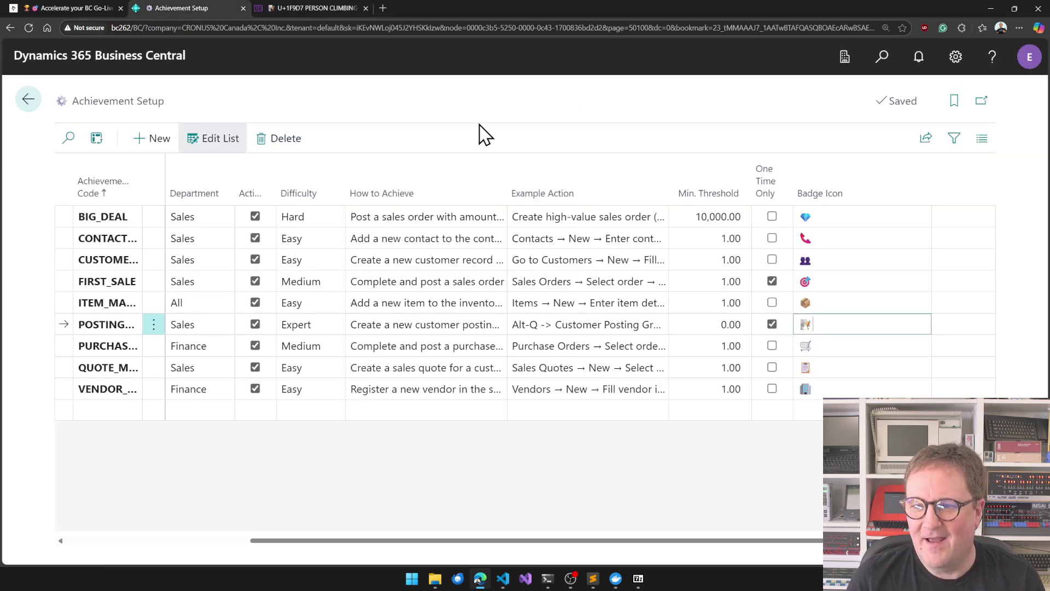
key(Down)
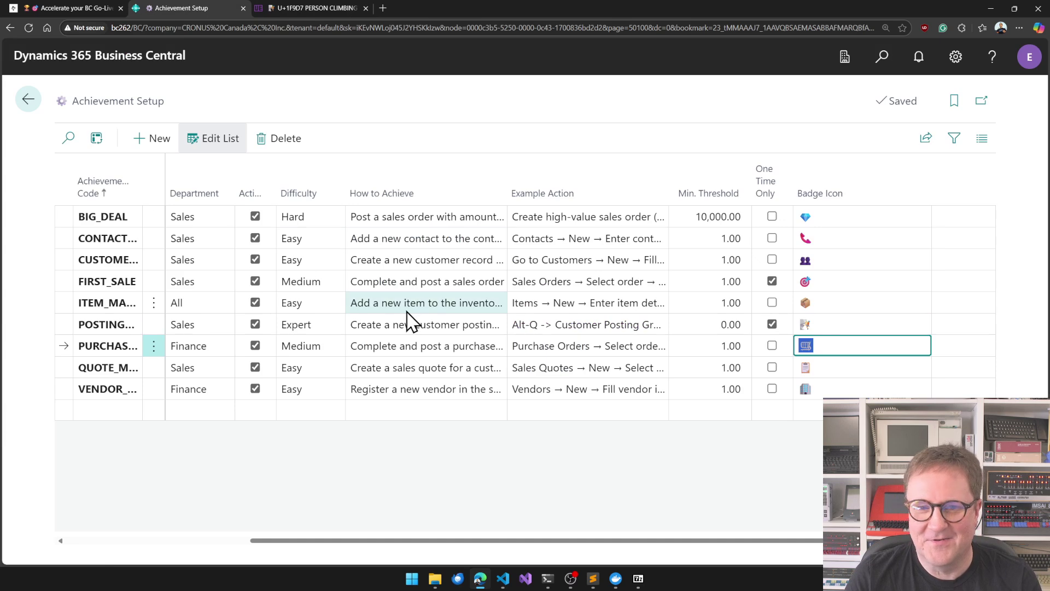
click(405, 107)
key(Escape)
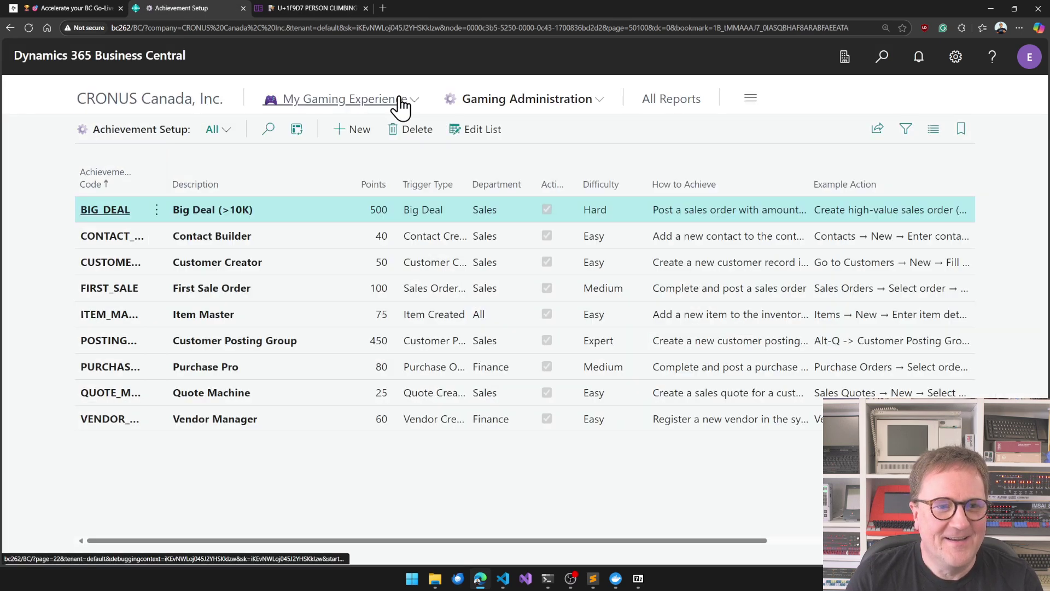
Step: Find the Customer Posting Groups page and add a new posting group with the code NEW2
key(alt+q)
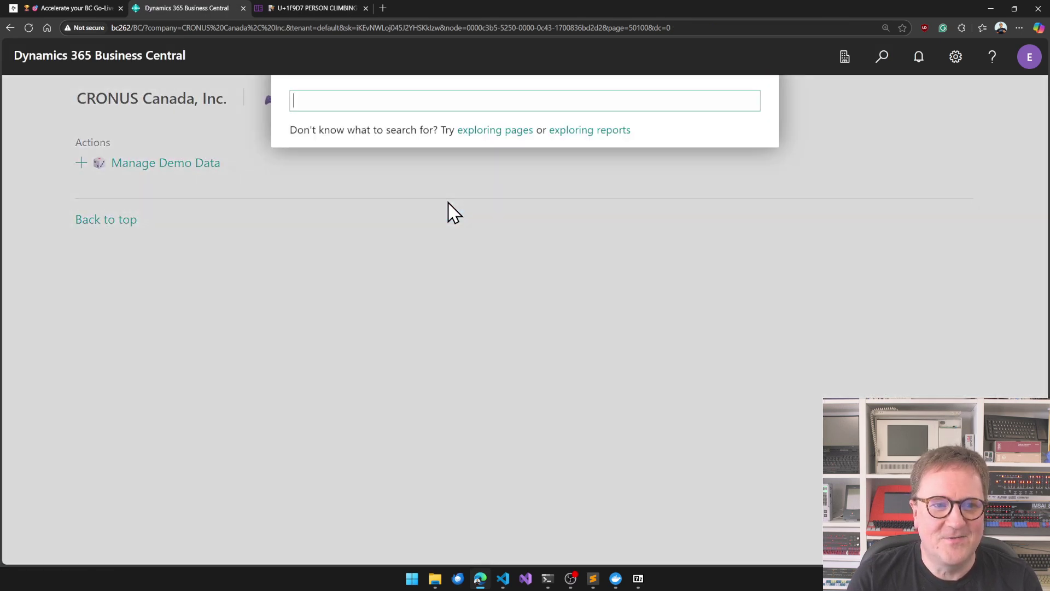
text(customer posting group)
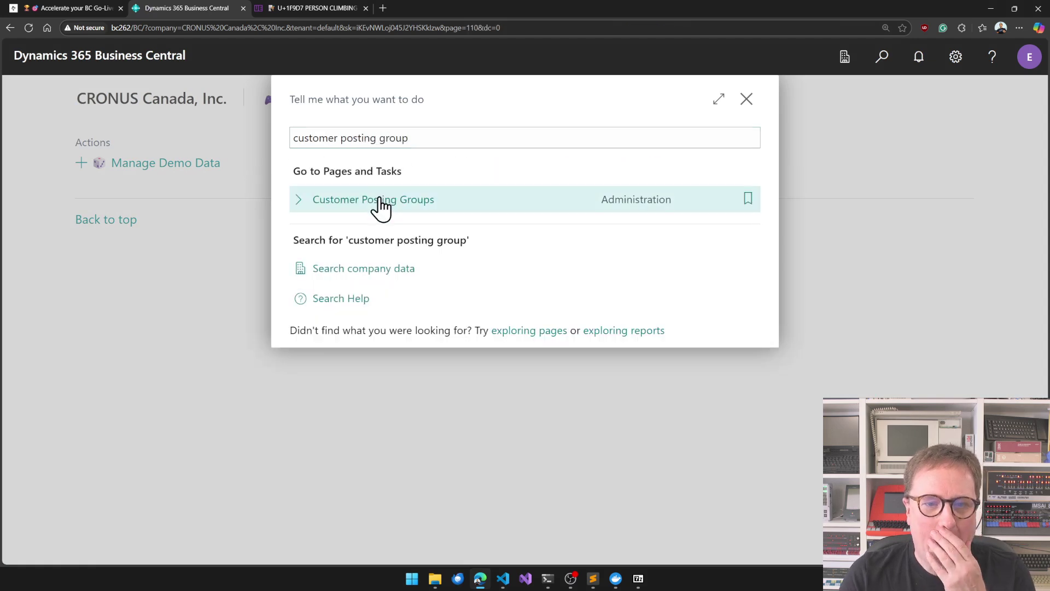
click(379, 199)
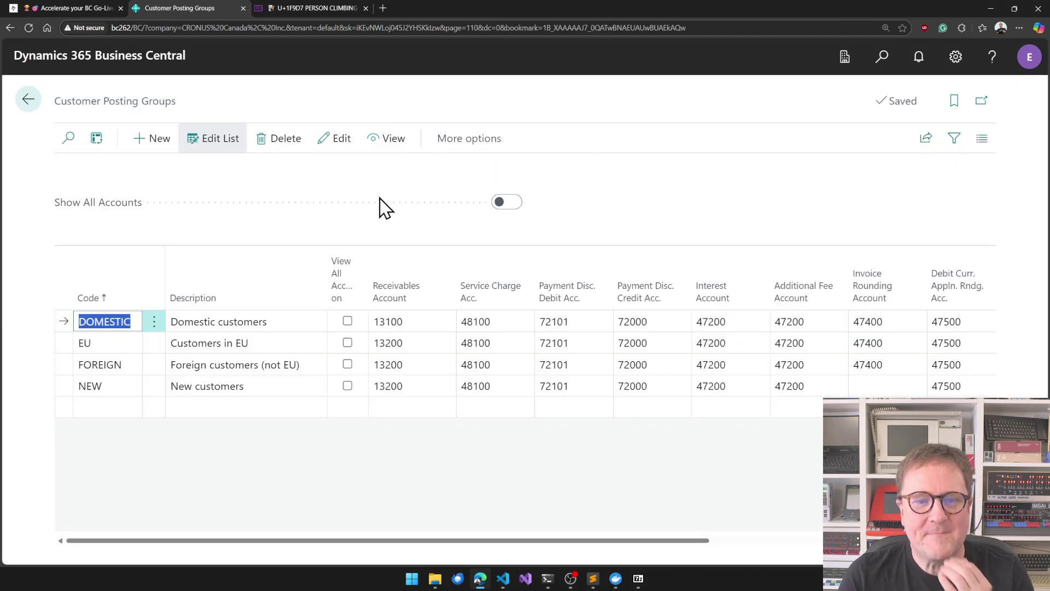
click(122, 430)
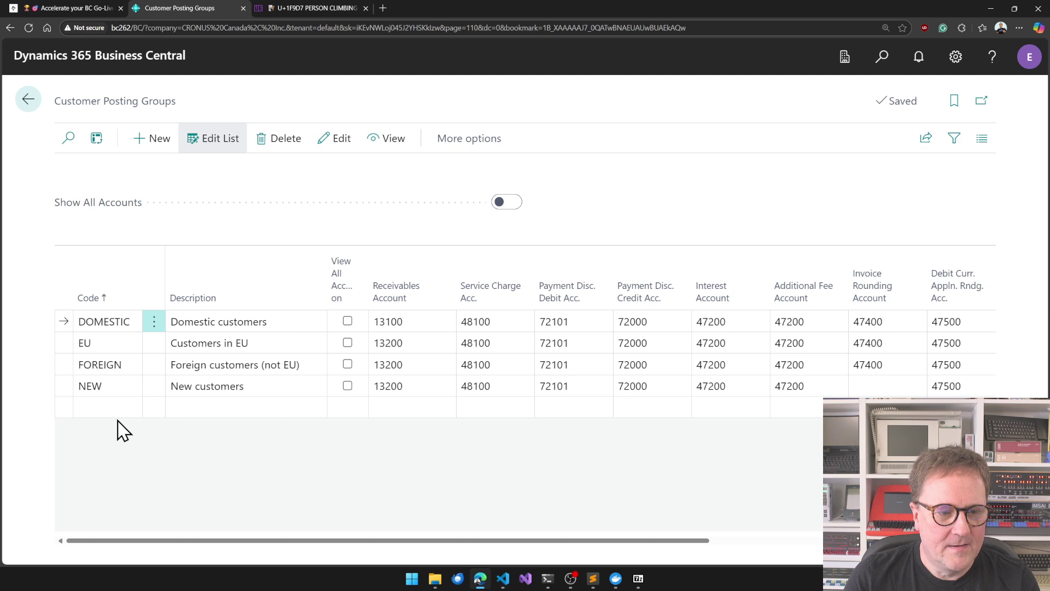
click(117, 405)
text(new2)
key(Tab)
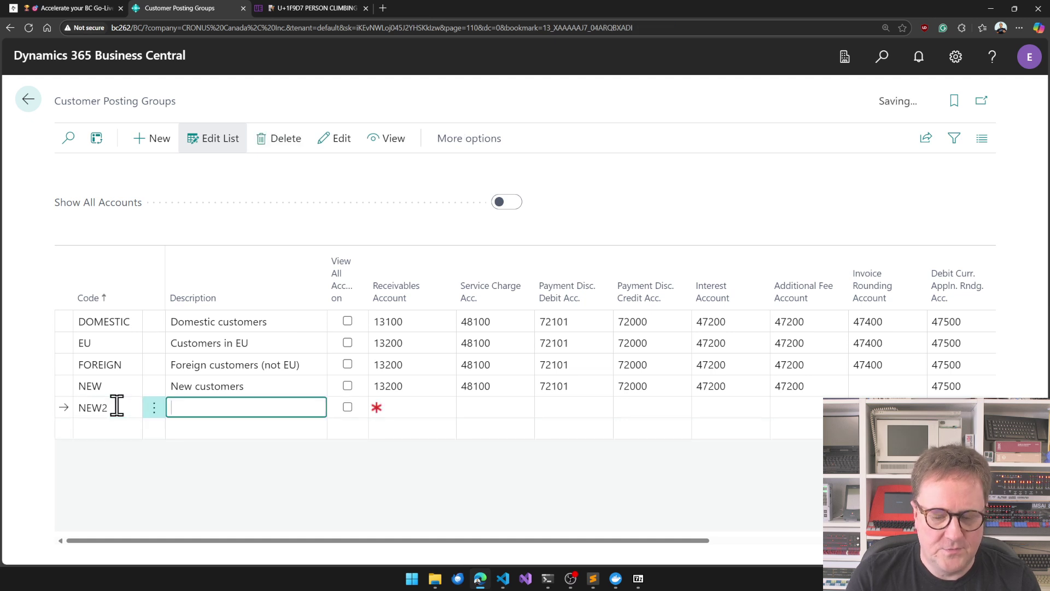
Step: Fill the NEW2 posting group's description and account fields with the values of the NEW row above, and leave the page
key(F8)
key(Tab)
key(Tab)
key(F8)
key(Tab)
key(F8)
key(Tab)
key(F8)
key(Tab)
key(F8)
key(Tab)
key(F8)
key(Tab)
key(F8)
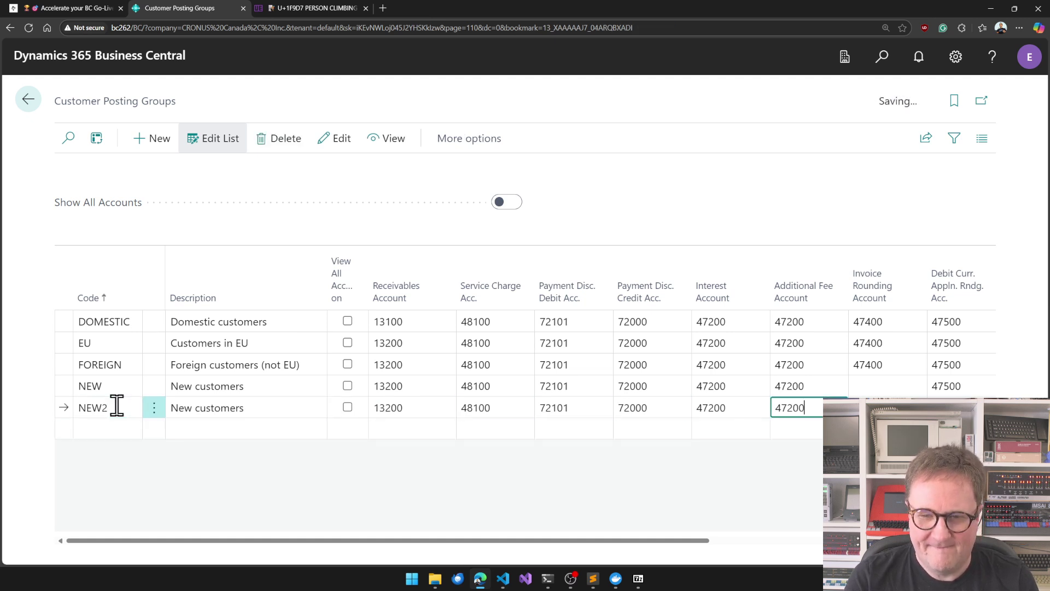
key(Tab)
key(Tab)
key(F8)
key(Escape)
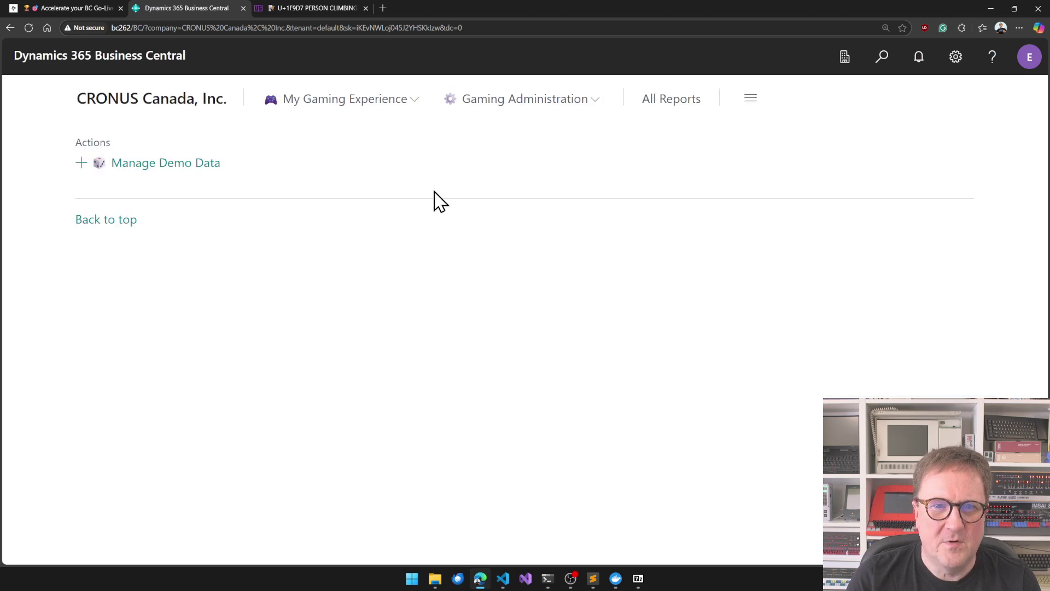
Step: Check the gaming Leaderboard's rankings and review the achievements listed in the Achievement Guide
click(491, 107)
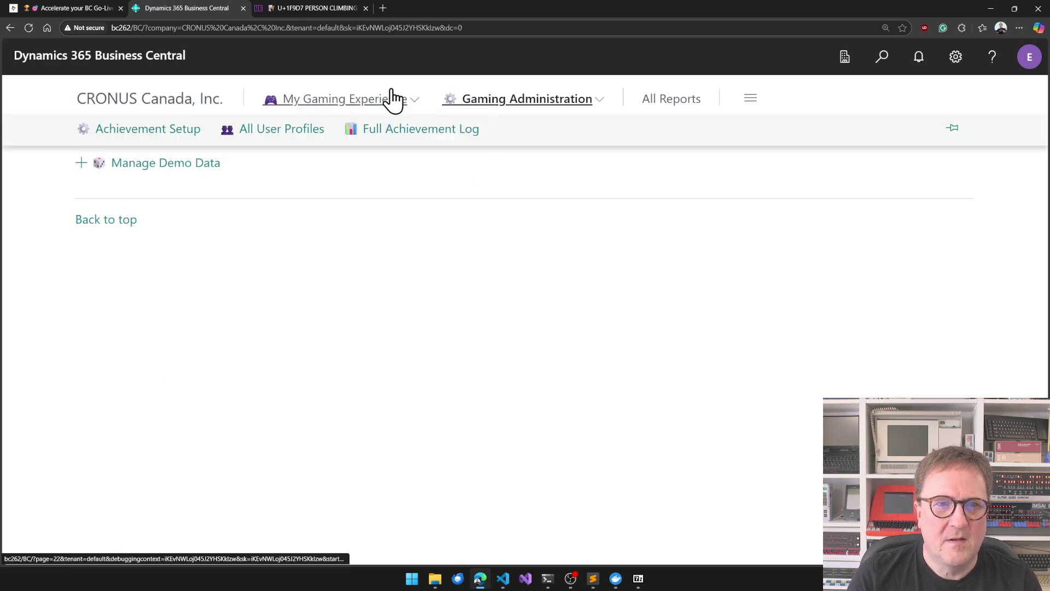
click(362, 103)
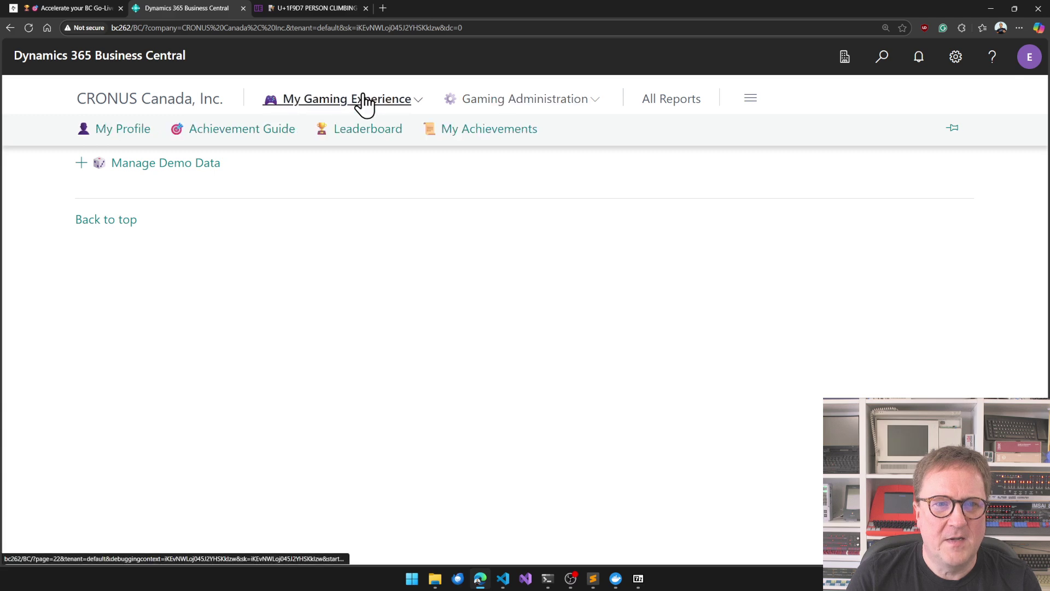
click(339, 132)
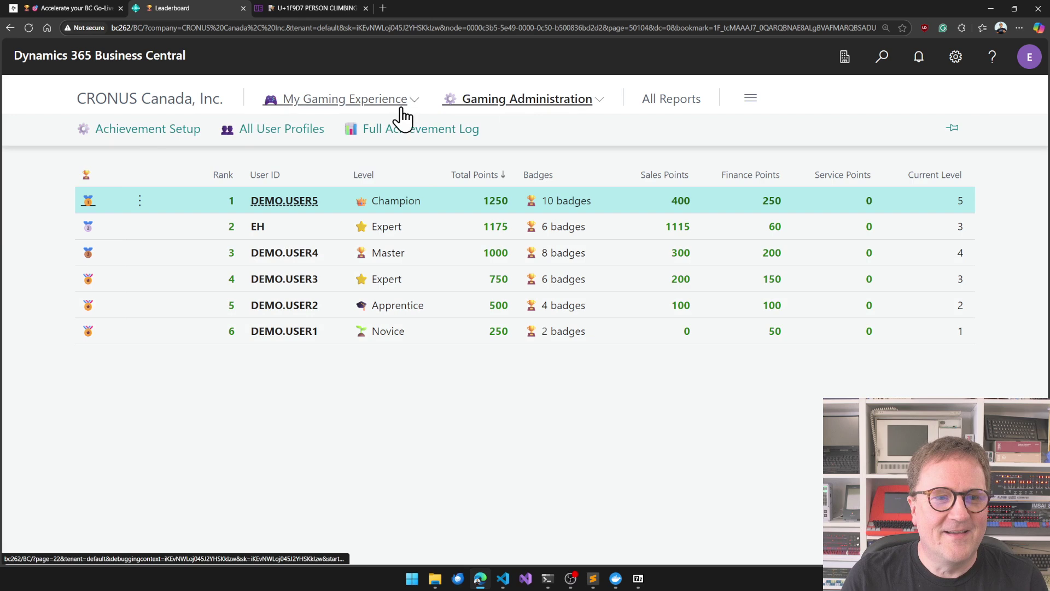
click(368, 107)
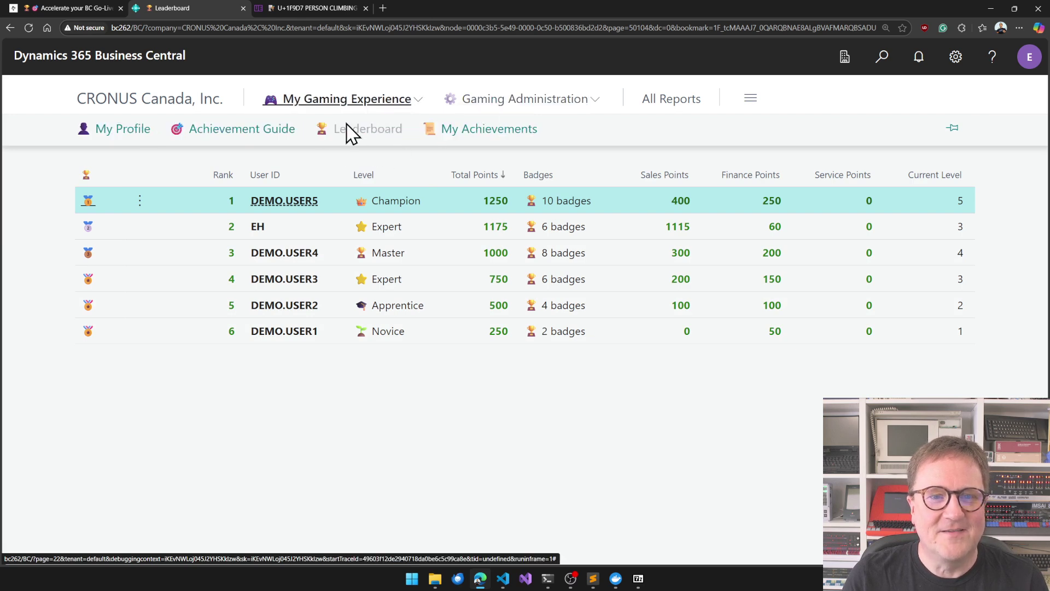
click(244, 131)
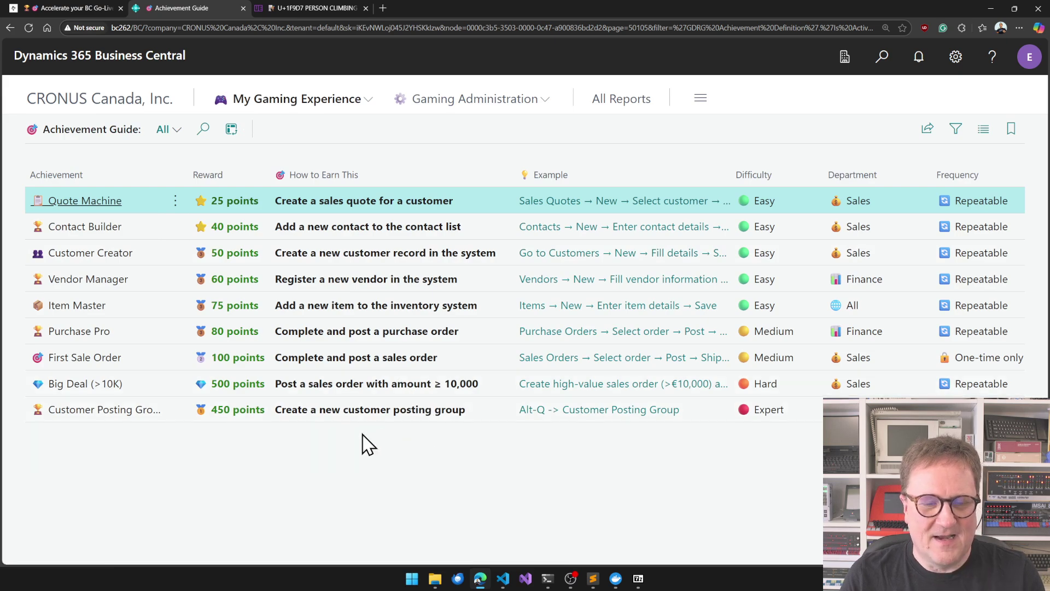
Step: Find the Sales Orders page and create a new sales order for customer Adatum Corporation
key(alt+q)
text(sales order)
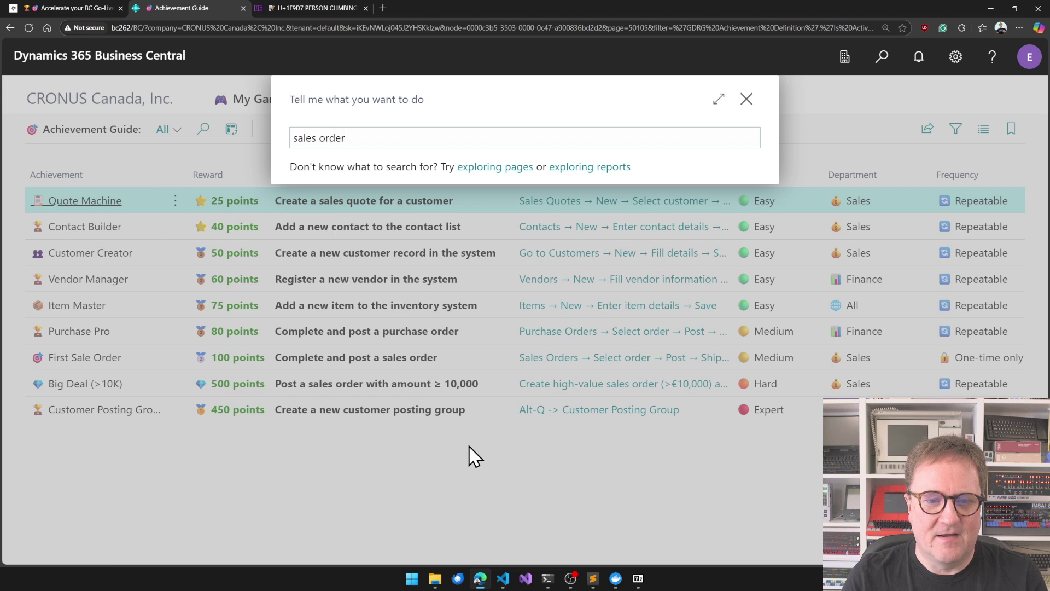
click(363, 212)
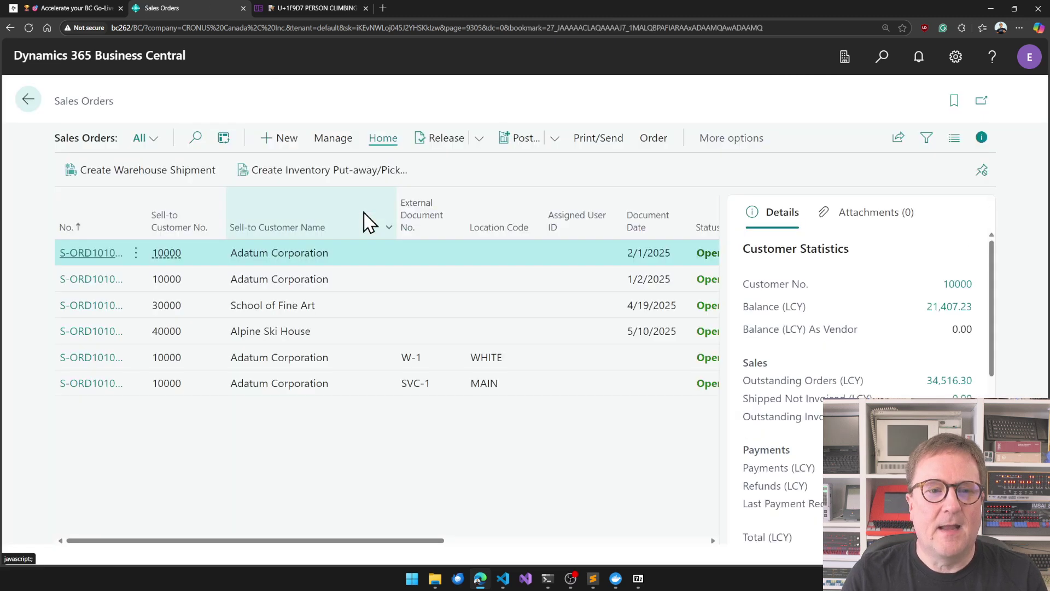
click(273, 142)
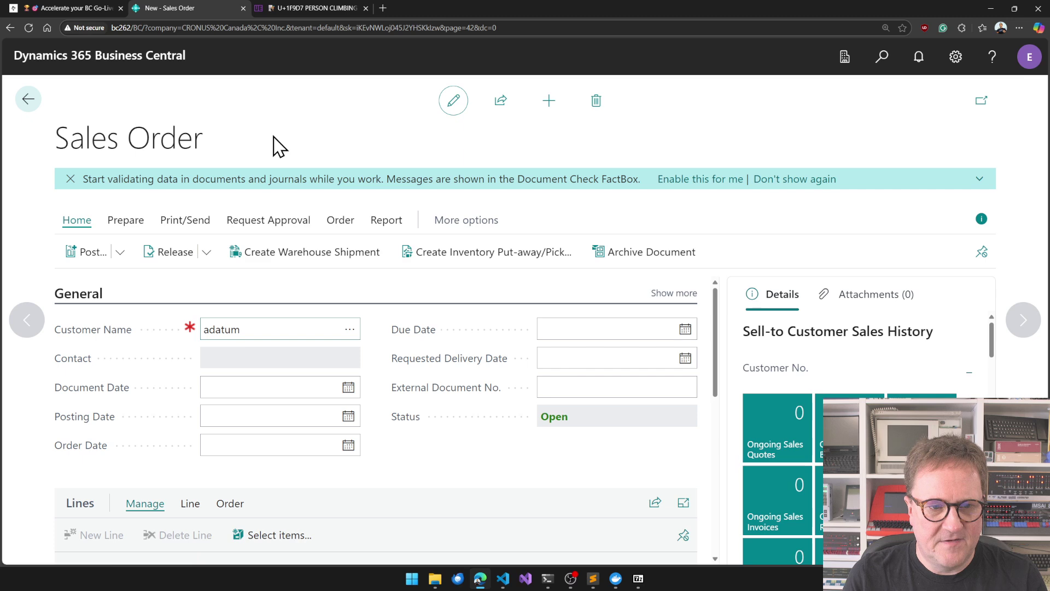
key(Tab)
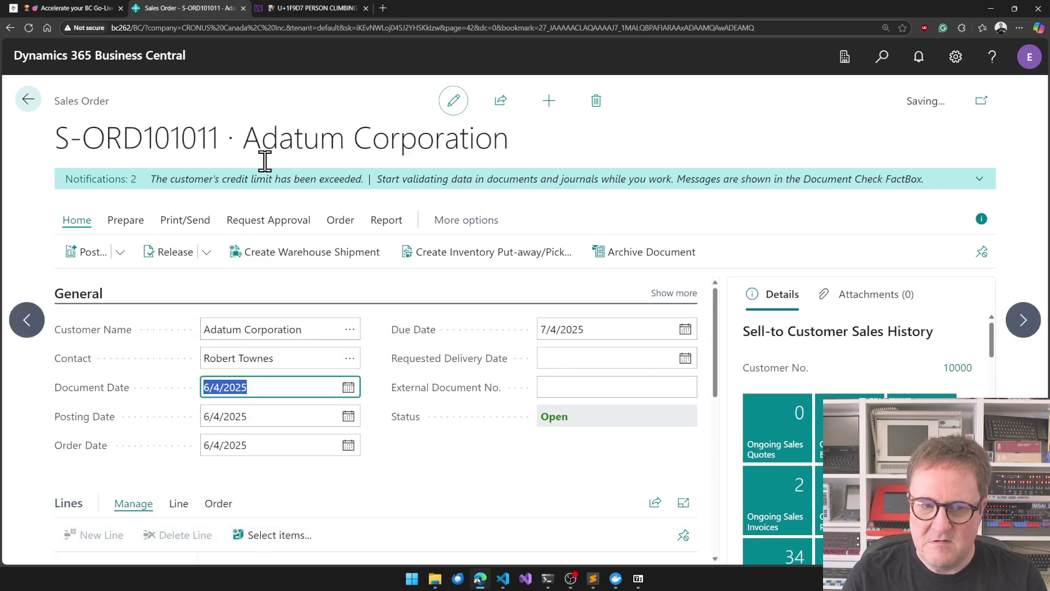
Step: Add an item line for 1908-S LONDON Swivel Chair, blue, with quantity 999 to the sales order
scroll(315, 492, down, 5)
scroll(314, 492, up, 2)
click(249, 380)
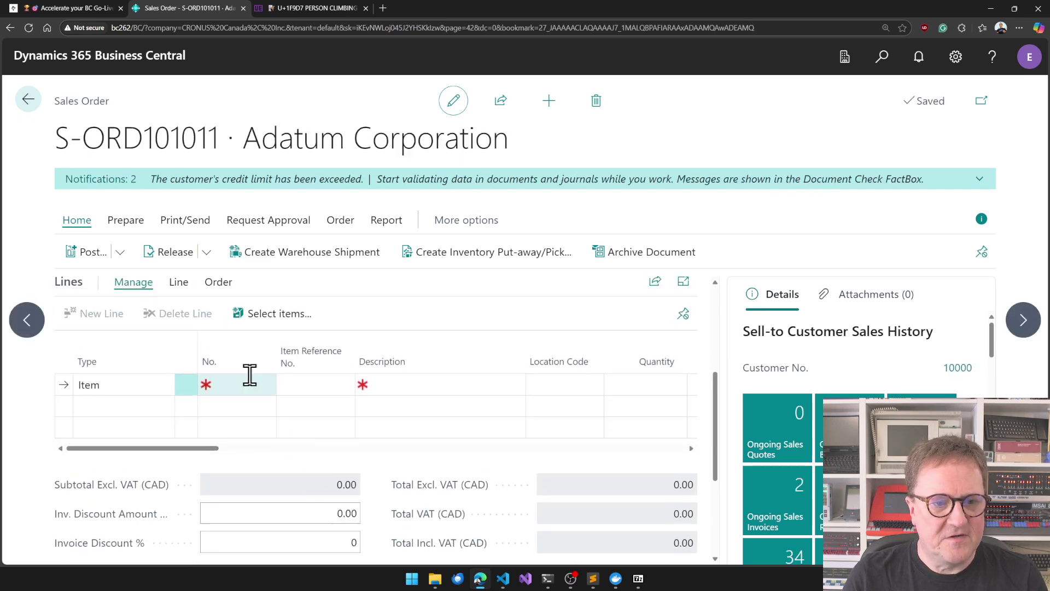
text(chair)
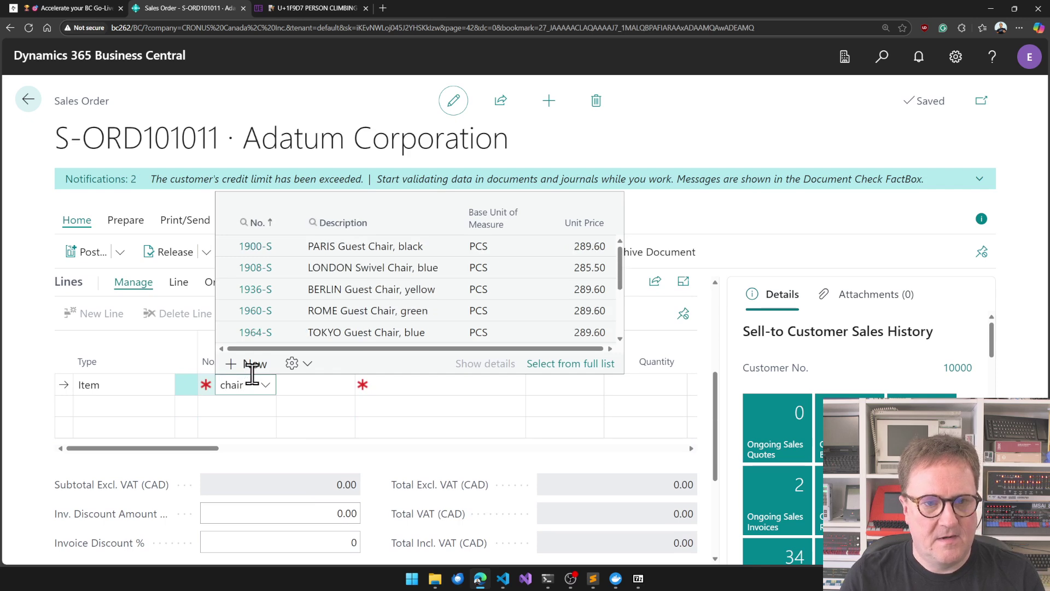
click(259, 269)
key(Tab)
key(Tab)
key(Tab)
key(Tab)
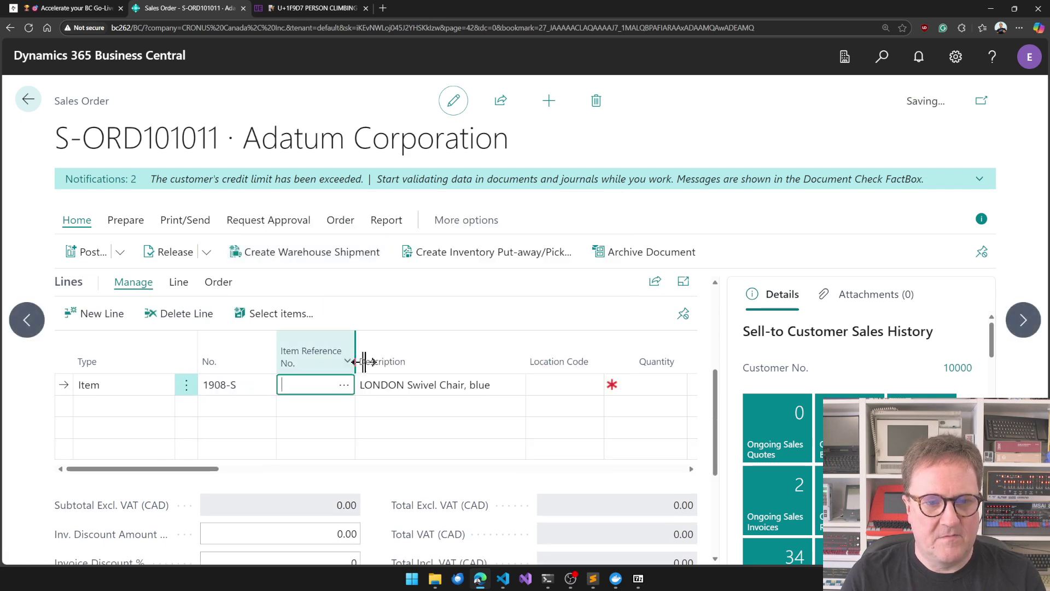
text(999)
key(Down)
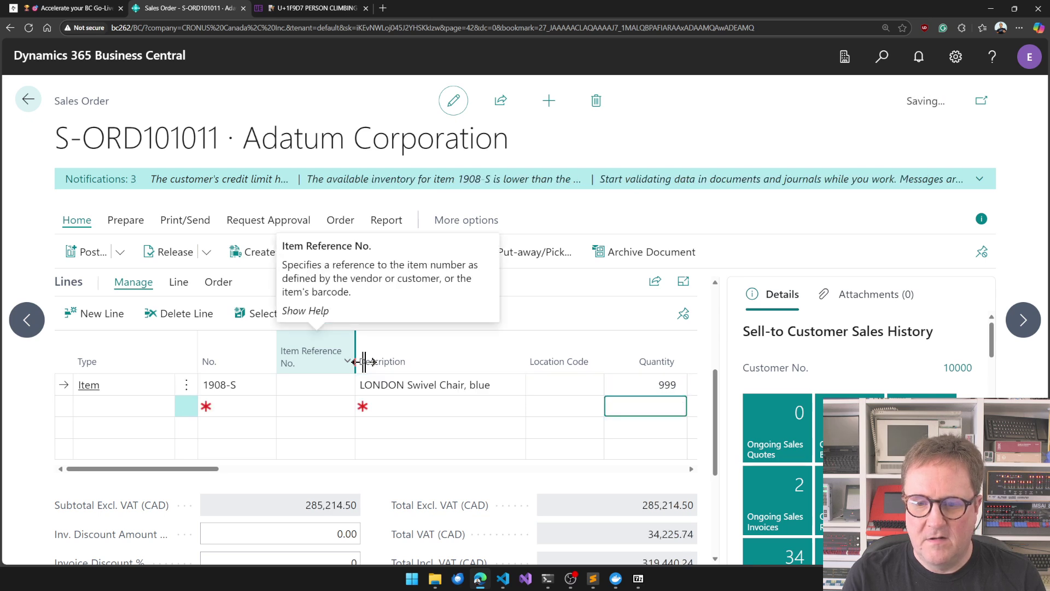
key(Up)
Step: Post the Adatum sales order and decline to open the posted invoice
click(90, 252)
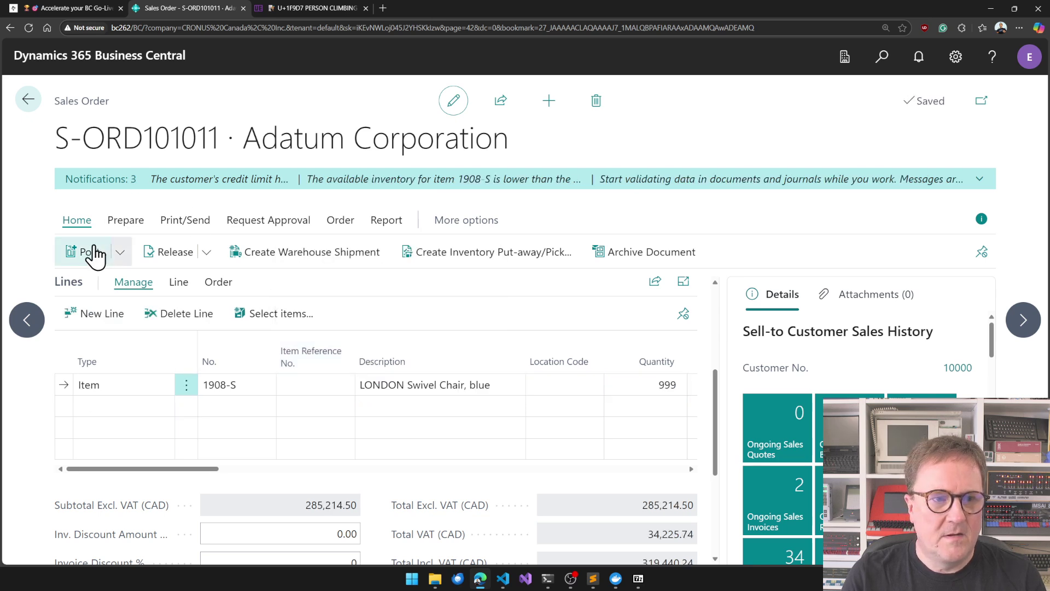
click(589, 366)
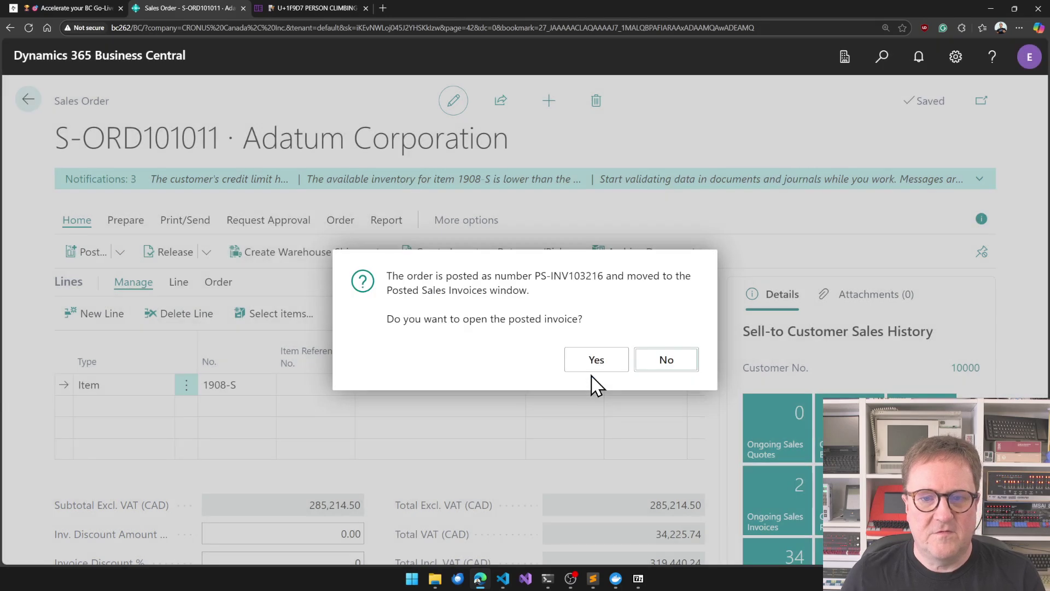
click(668, 360)
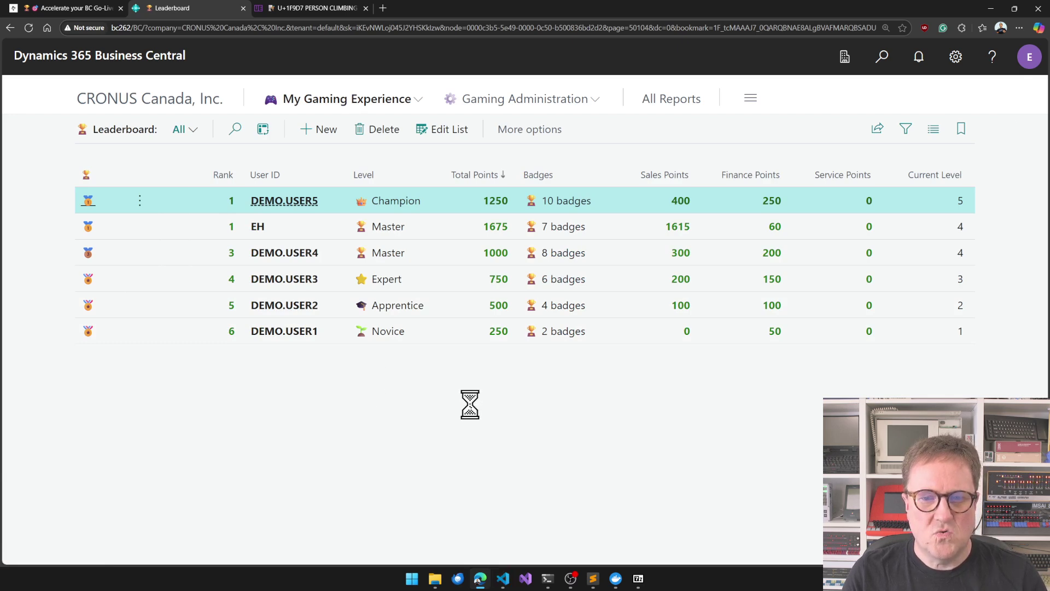
Step: Switch to Visual Studio Code and resume the paused debugging session
click(502, 578)
click(721, 14)
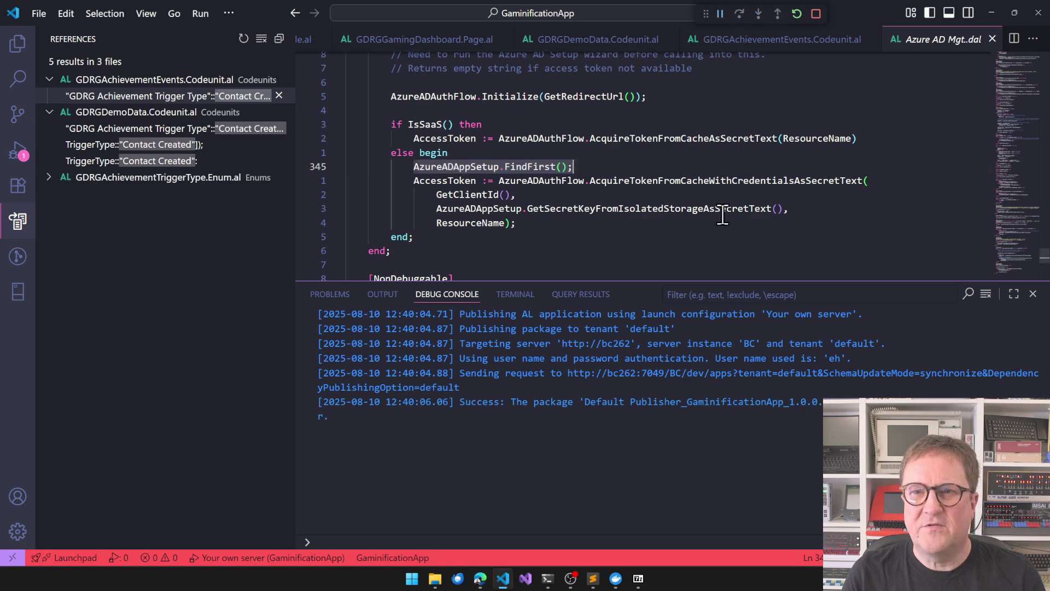